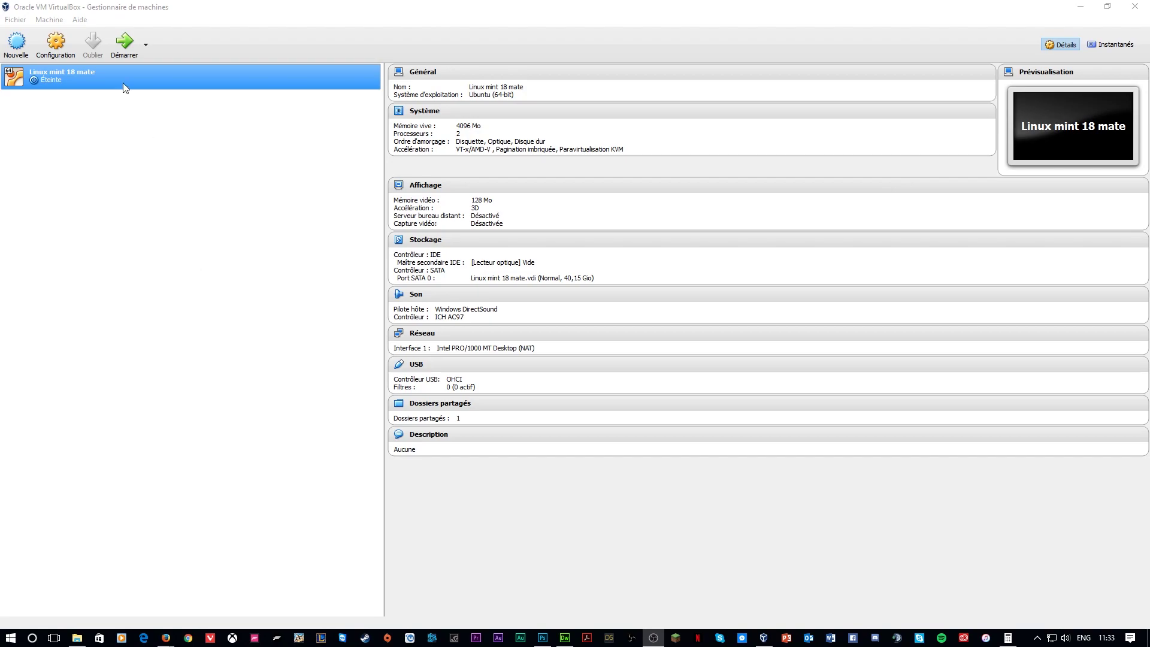
Switch to the Firefox window with the virtualbox.org home page and view the VirtualBox 5.1 download offer.
mouse_move(168, 637)
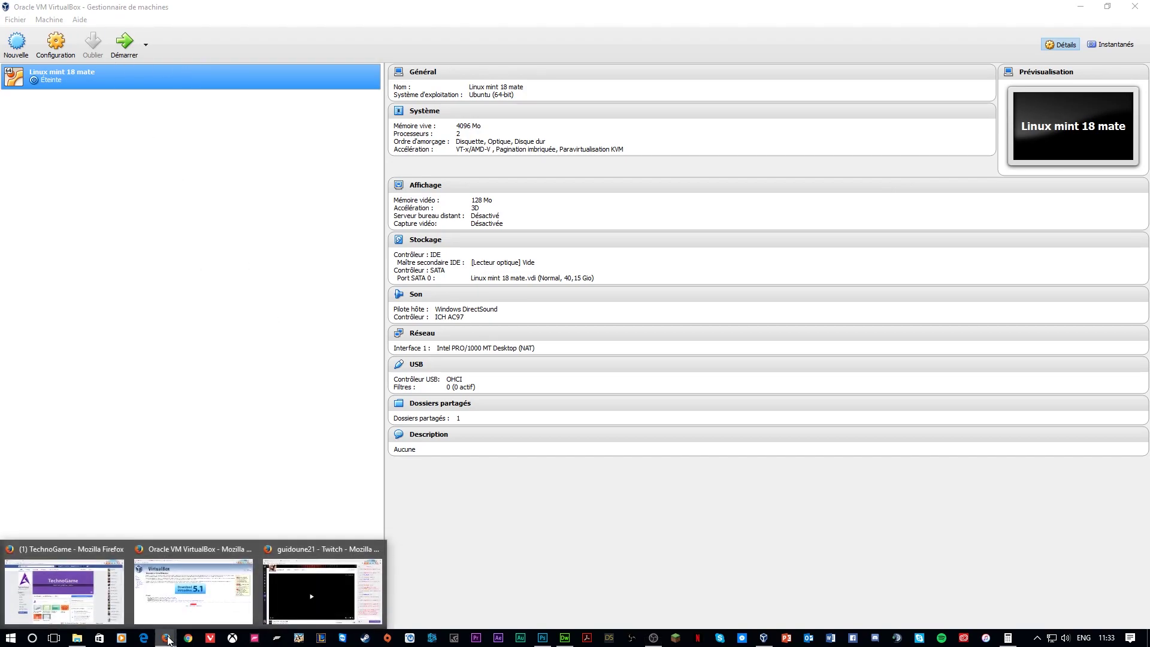
click(213, 591)
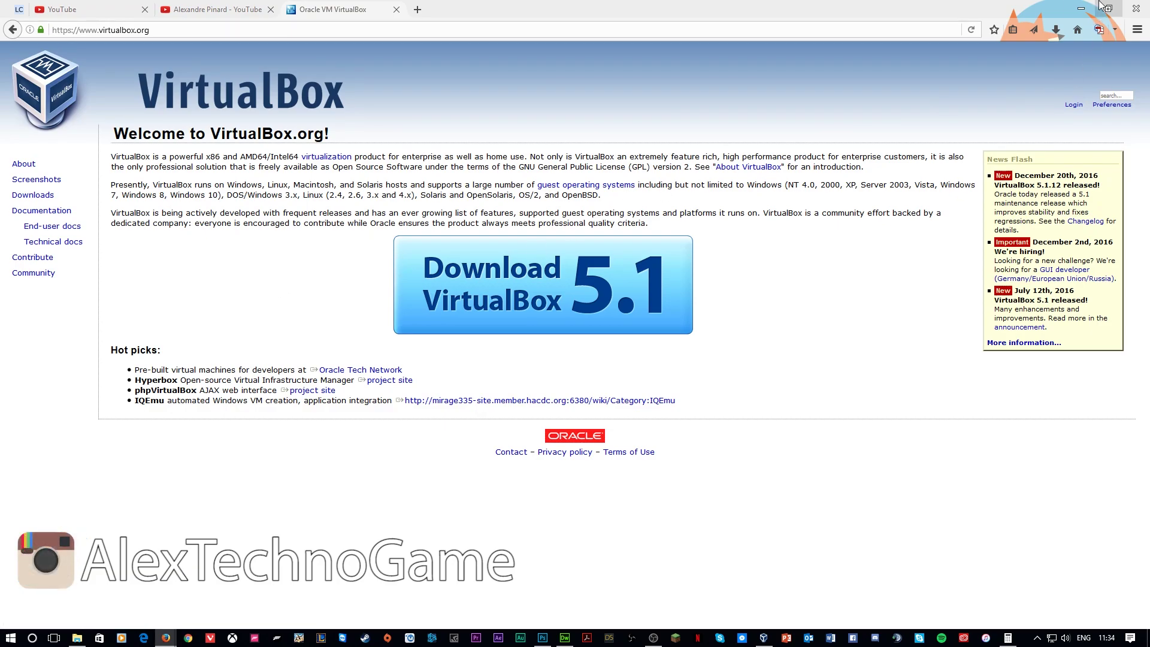
click(1078, 8)
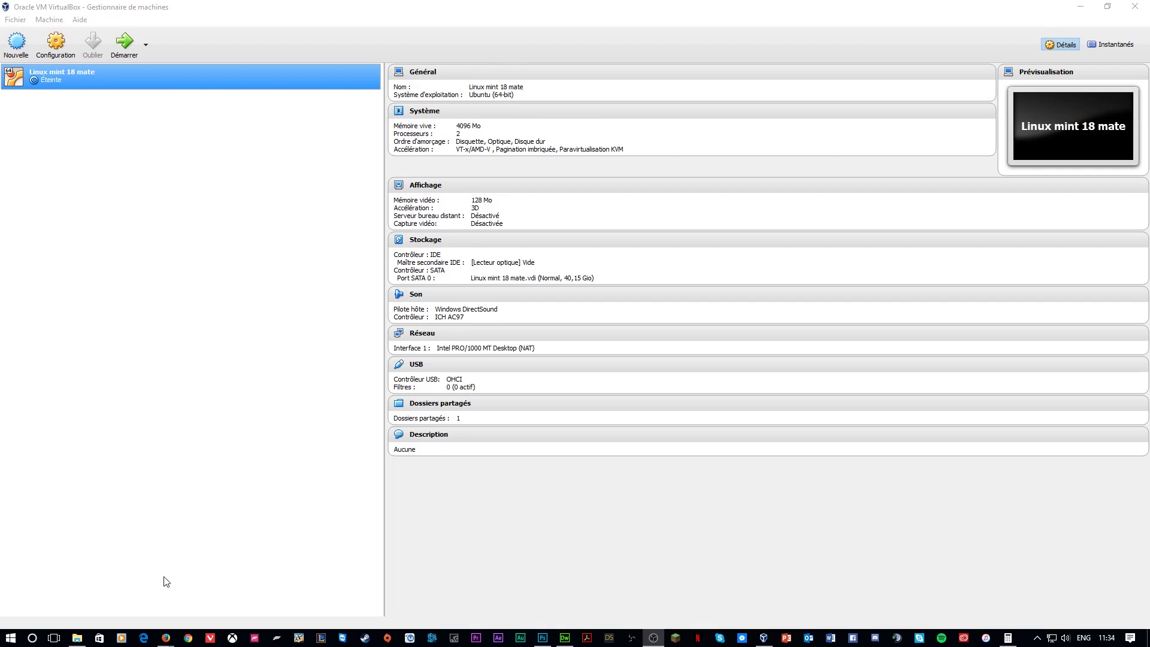
mouse_move(166, 637)
click(176, 606)
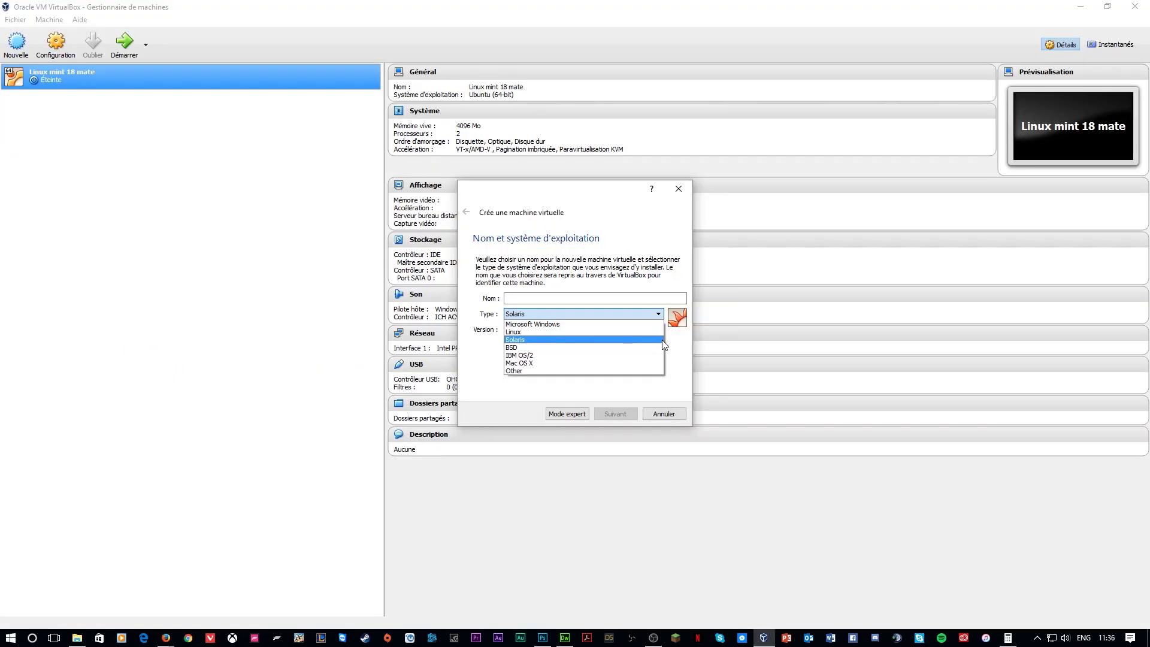
click(662, 340)
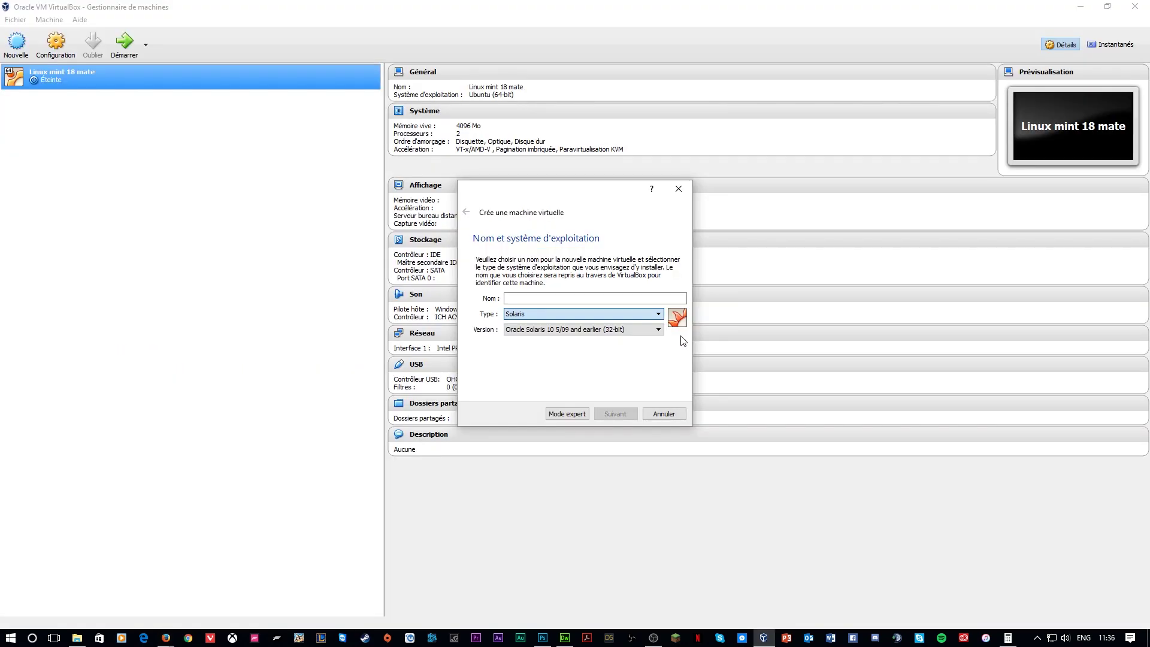
click(555, 315)
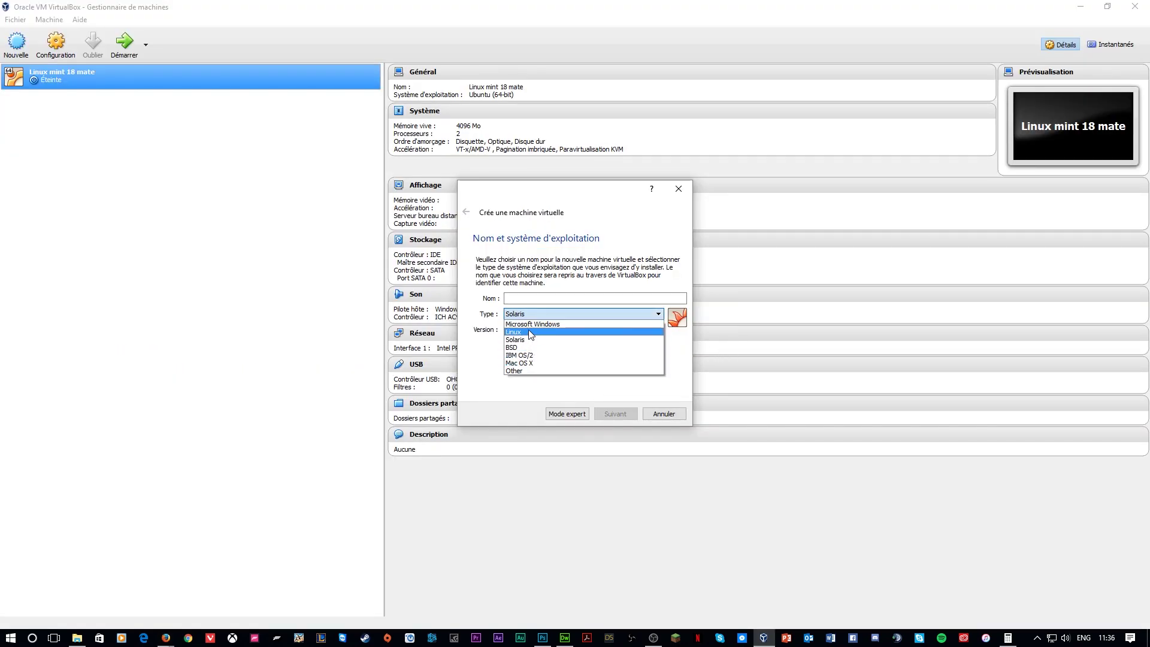
click(533, 333)
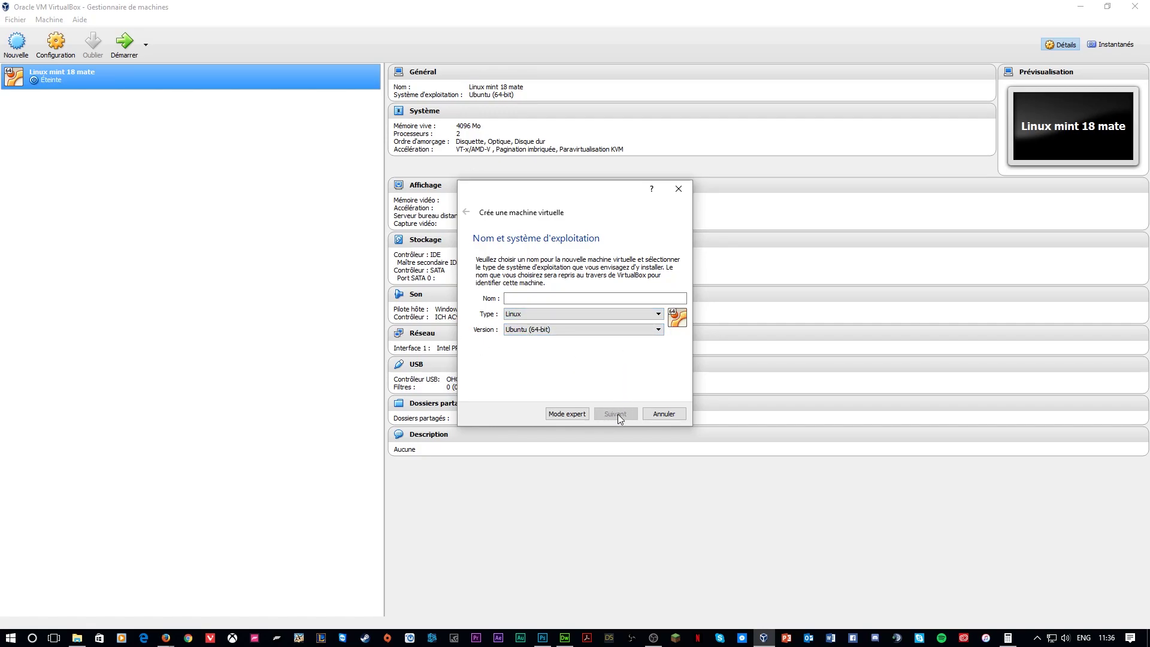
click(658, 414)
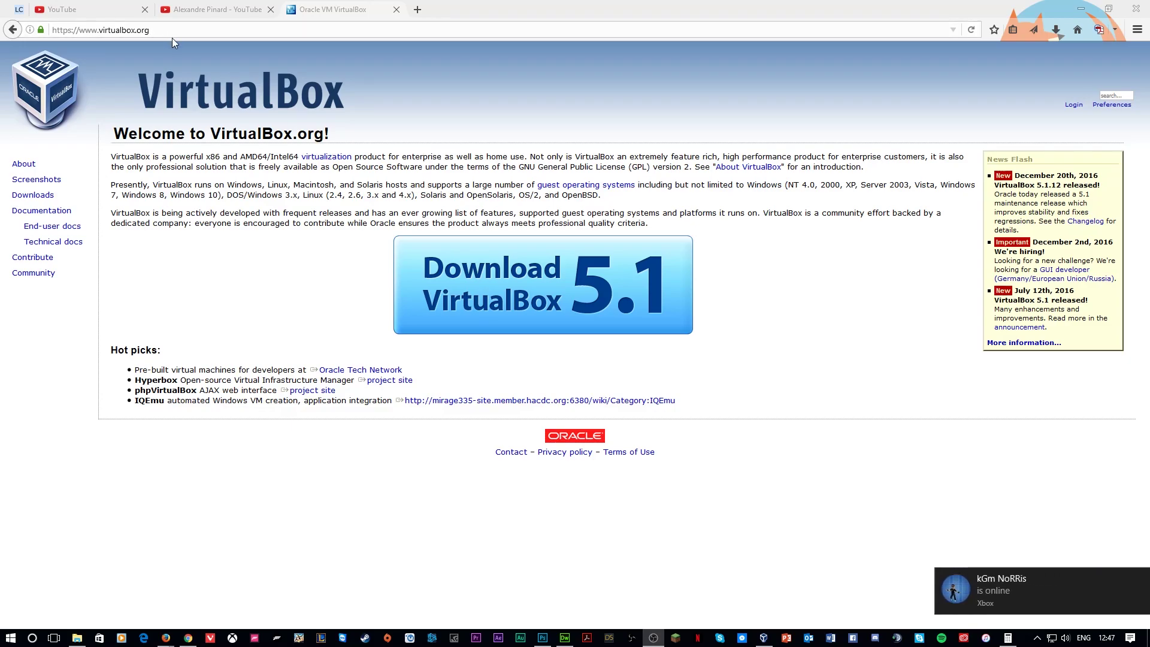
Open the VirtualBox 5.1 downloads page and check the Windows and OS X host installers without saving either file.
click(1139, 579)
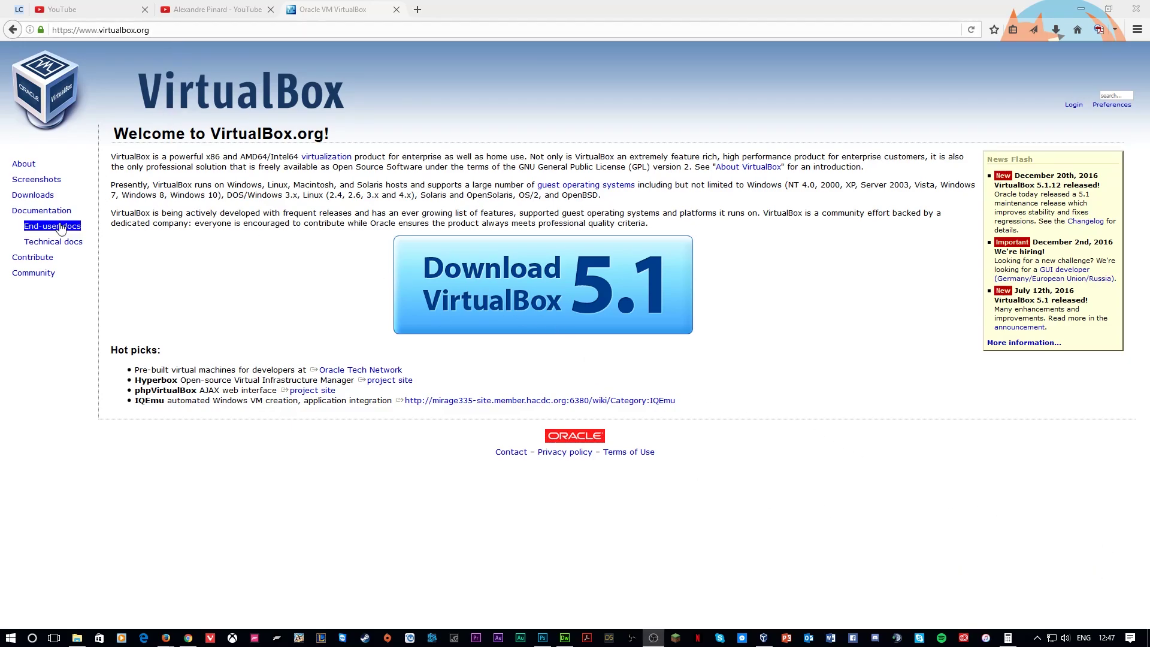
click(505, 287)
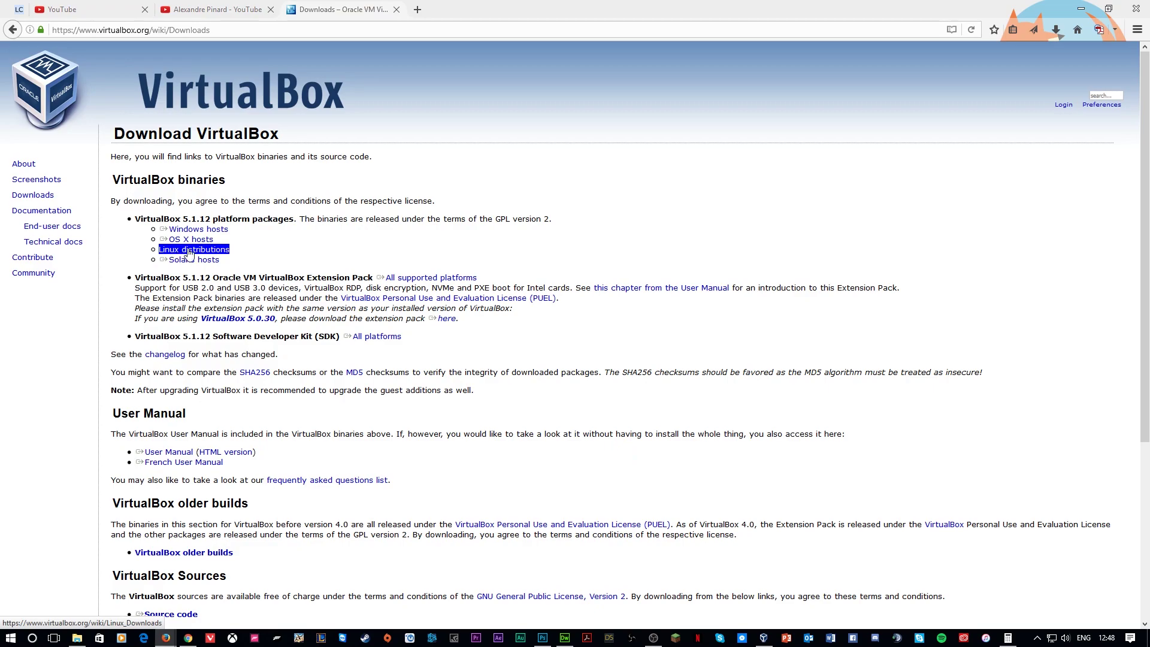
click(198, 232)
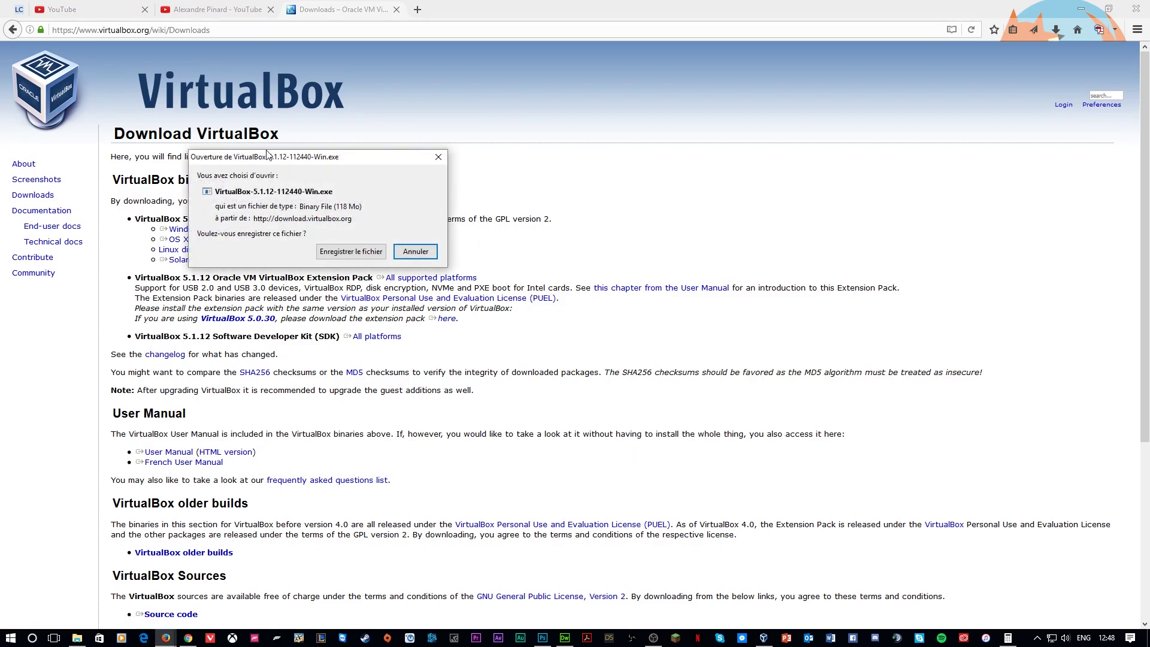
click(438, 158)
click(177, 238)
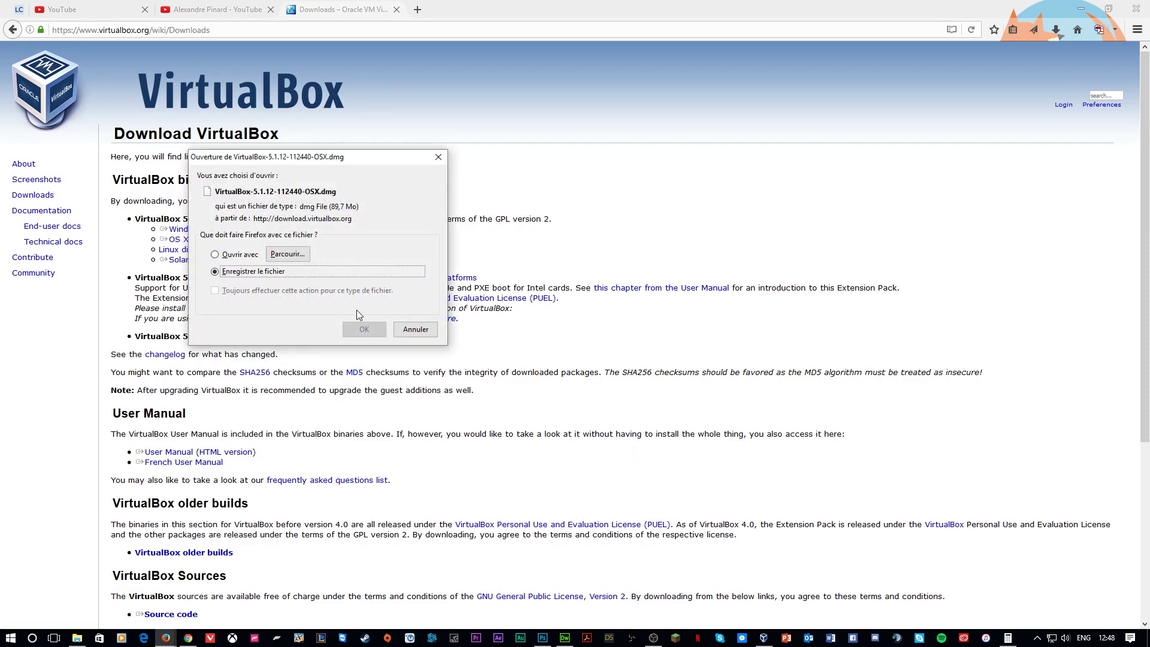
click(422, 330)
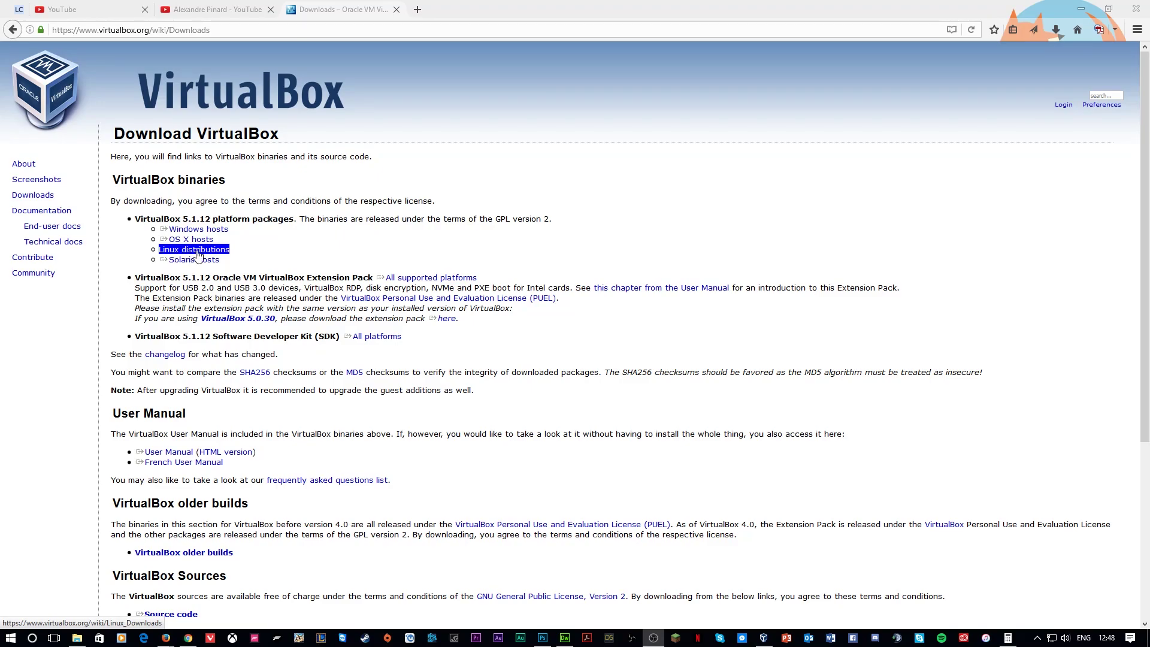
Examine the VirtualBox 5.1.12 packages offered for Linux distributions, including Ubuntu, and return to the site's home page.
click(190, 251)
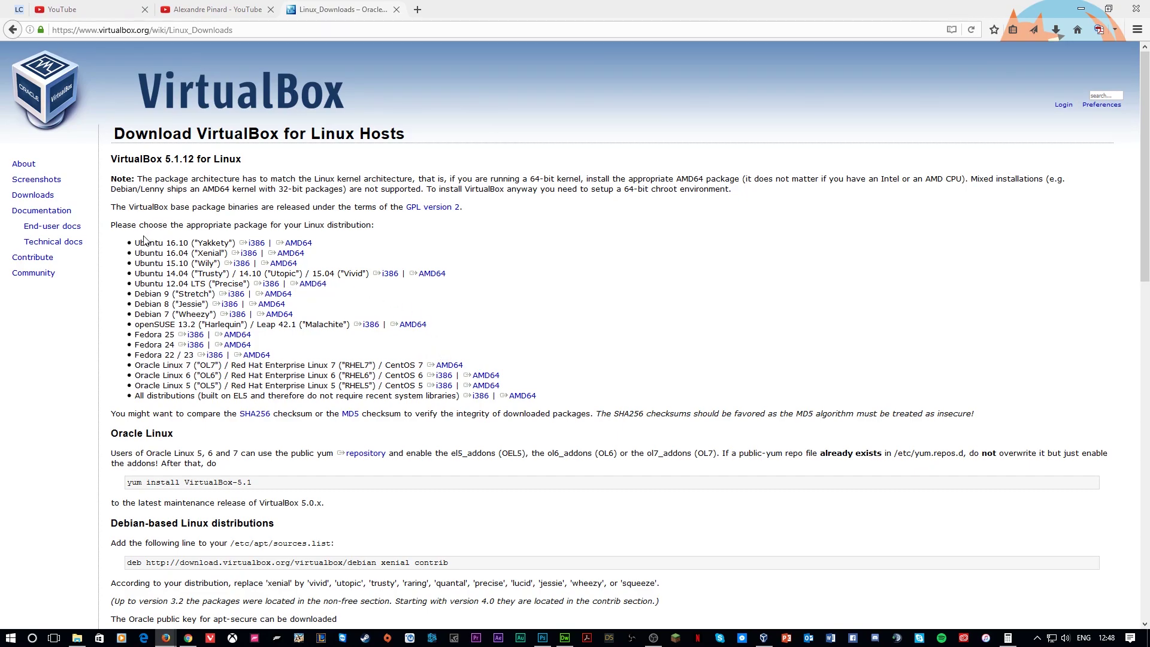
drag(135, 243, 176, 284)
click(393, 306)
key(alt+Left)
key(alt+Left)
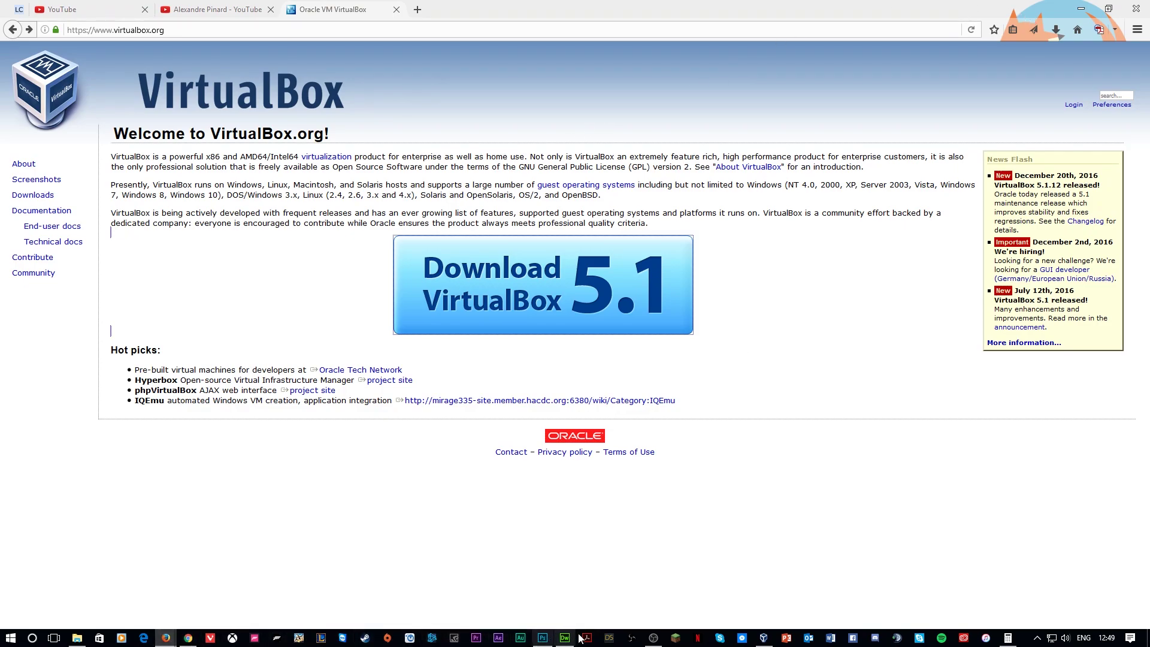
Switch to VirtualBox and start a new virtual machine named Ubuntu 16.04.1.
click(763, 638)
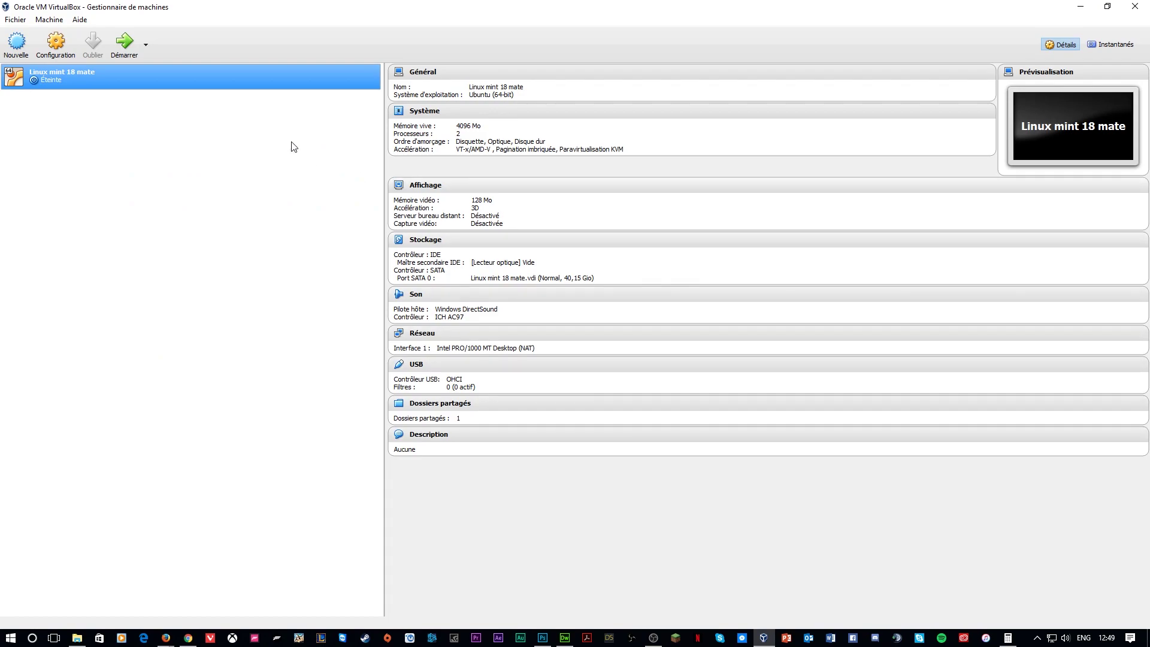
click(16, 41)
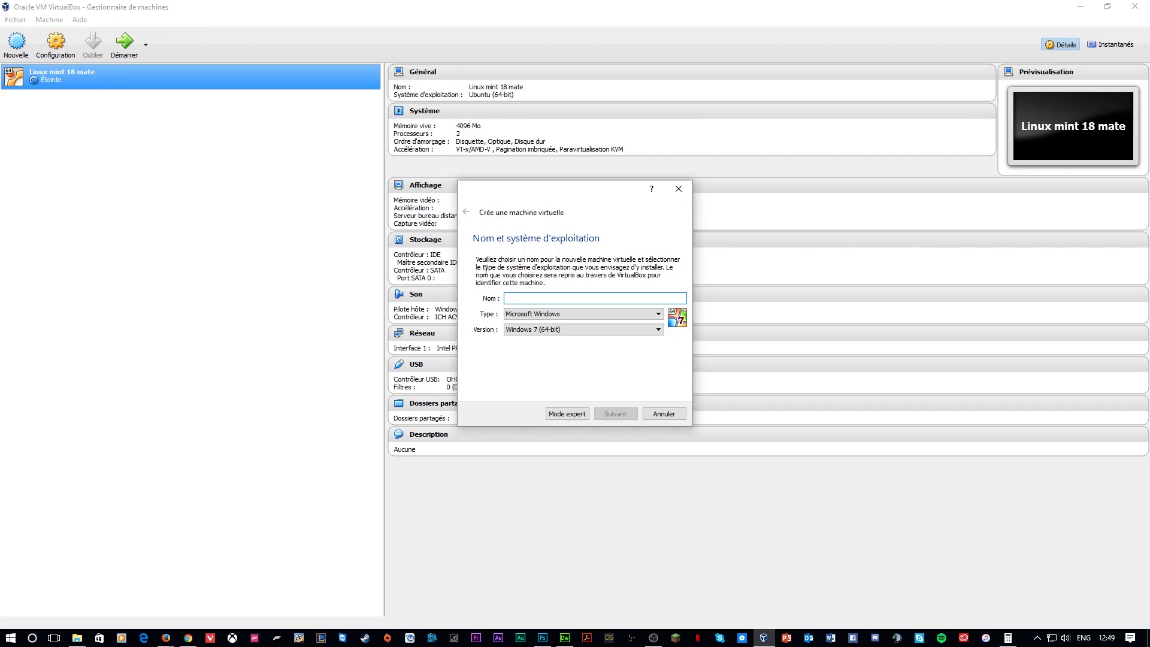
text(Ubuntu)
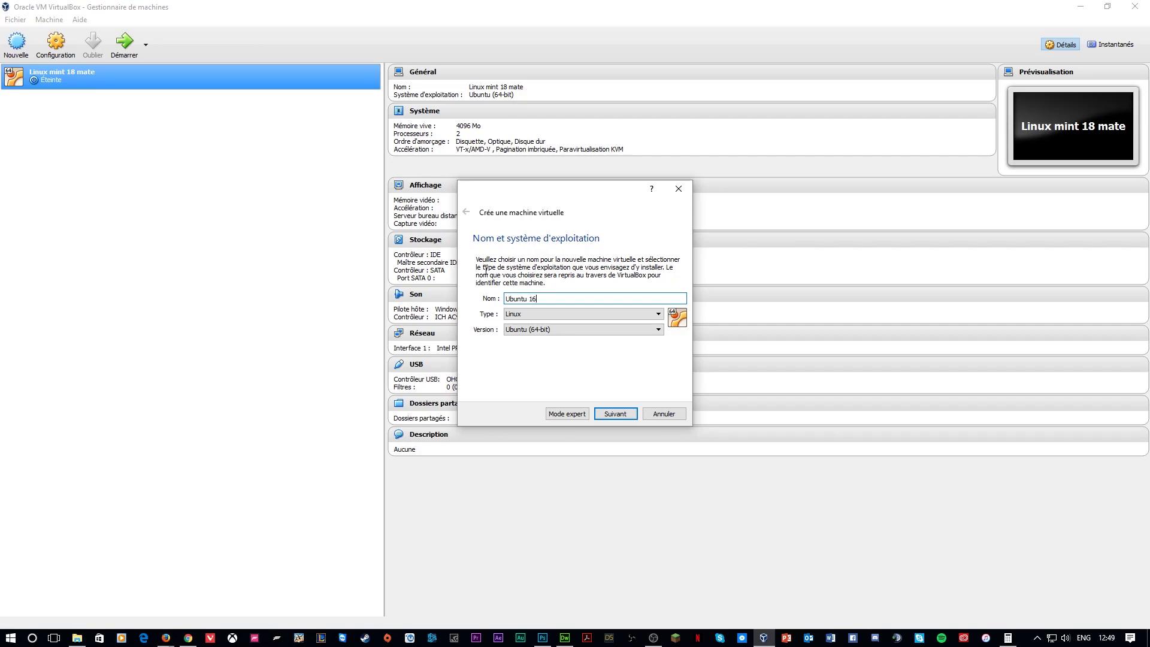
text(16.04.1)
Keep the type Linux and version Ubuntu (64-bit) for the new machine and try to proceed to the memory size page.
click(512, 316)
click(483, 309)
click(512, 332)
click(480, 333)
click(519, 299)
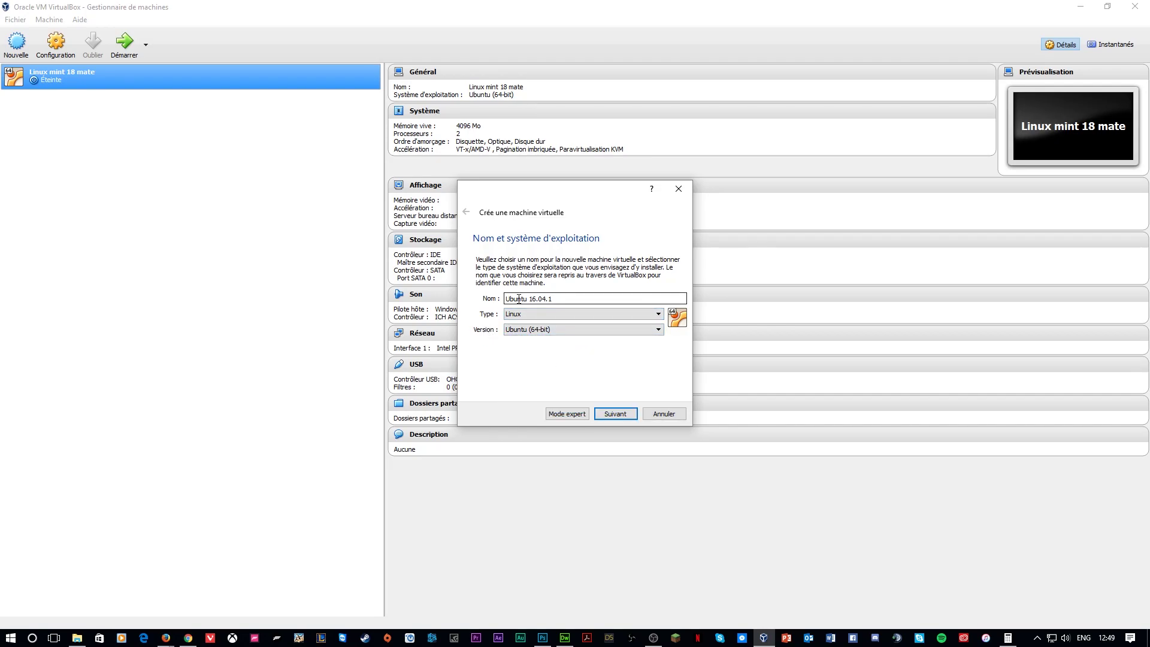
drag(525, 298, 502, 298)
click(559, 298)
click(615, 414)
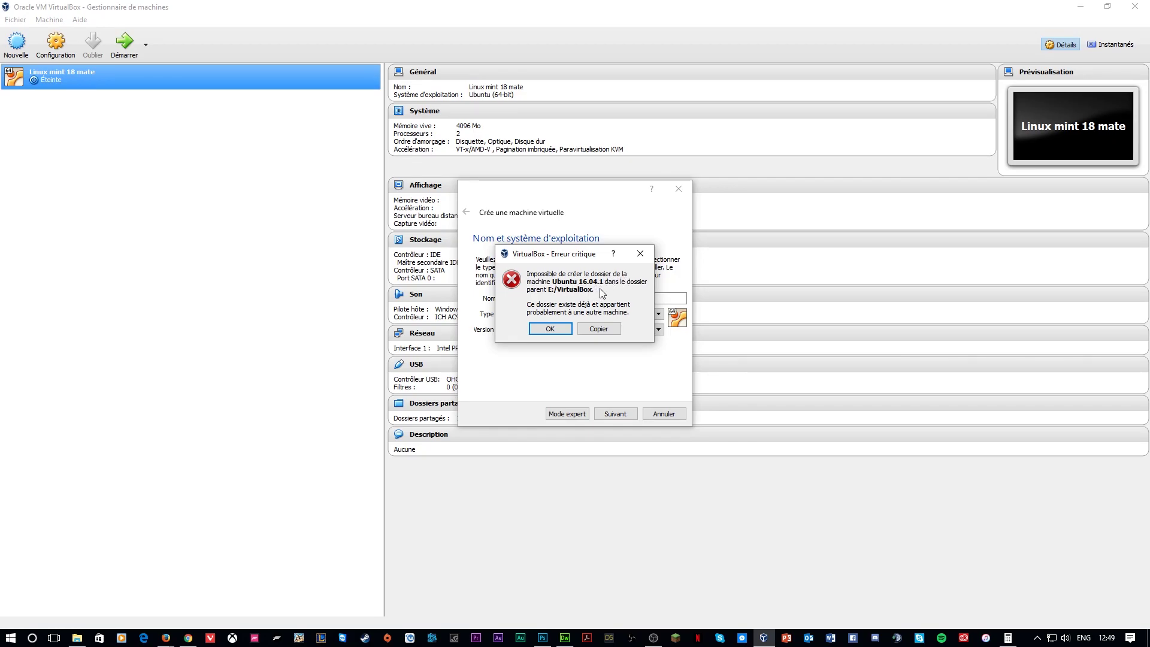
Dismiss the machine folder error, bring up File Explorer, and retry proceeding with the name Ubuntu 16.04.1.
click(550, 329)
drag(560, 298, 531, 301)
click(575, 298)
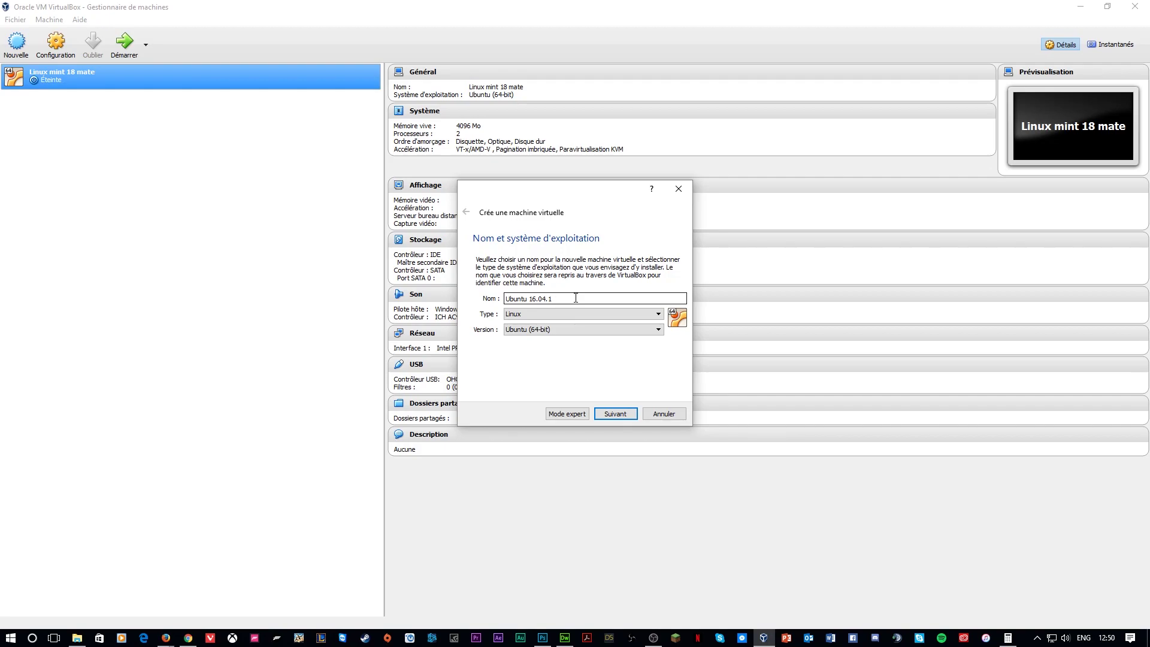
click(84, 641)
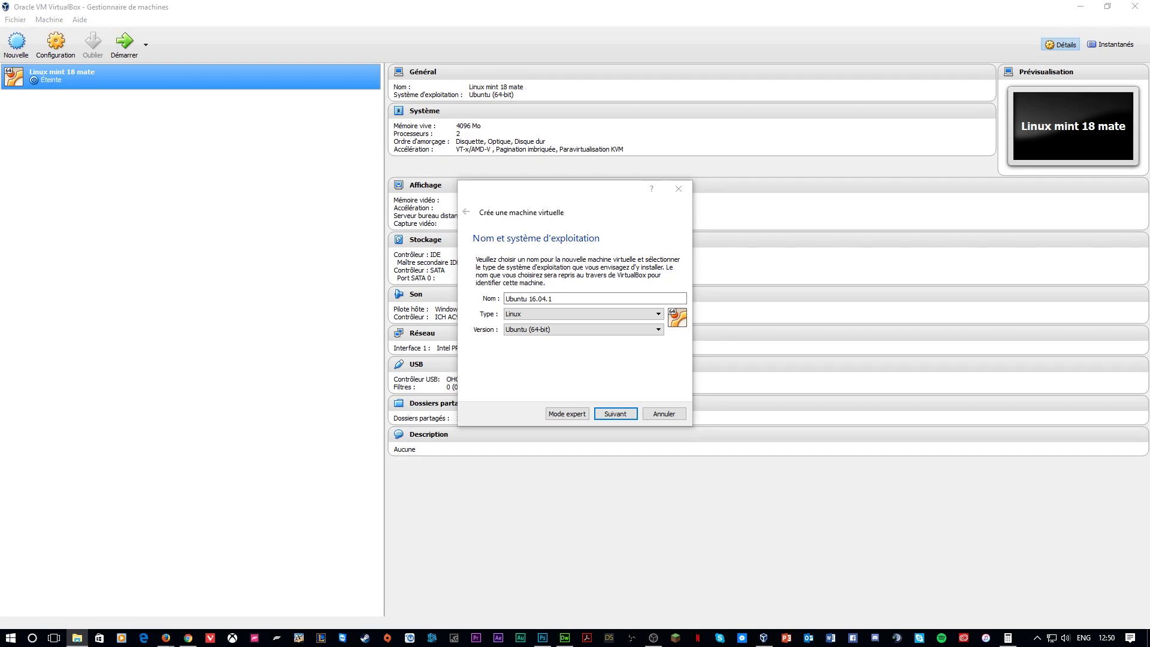
click(612, 413)
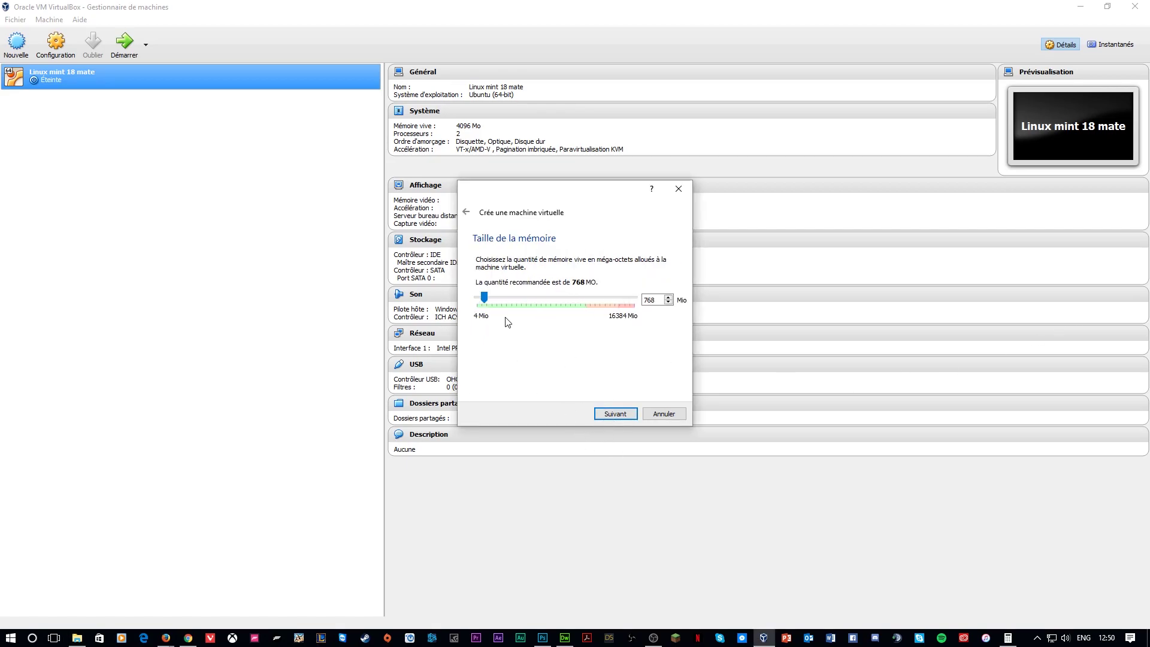
Return to the name and operating system page and try to continue again with the name Ubuntu 16.04.1.
click(466, 212)
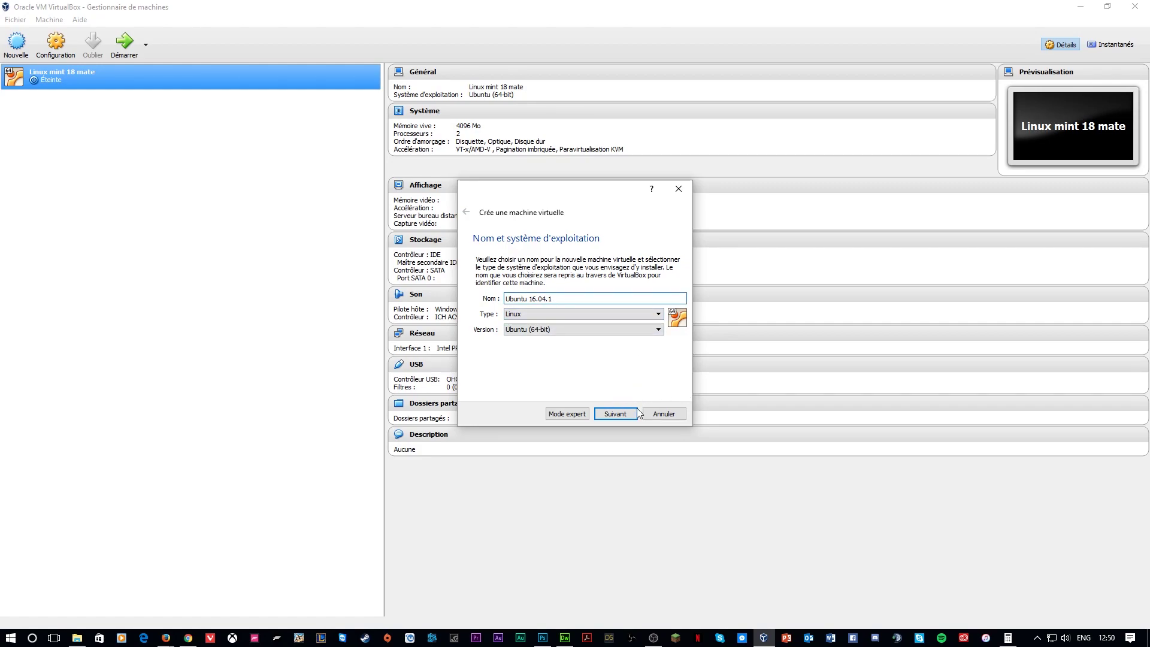
click(617, 414)
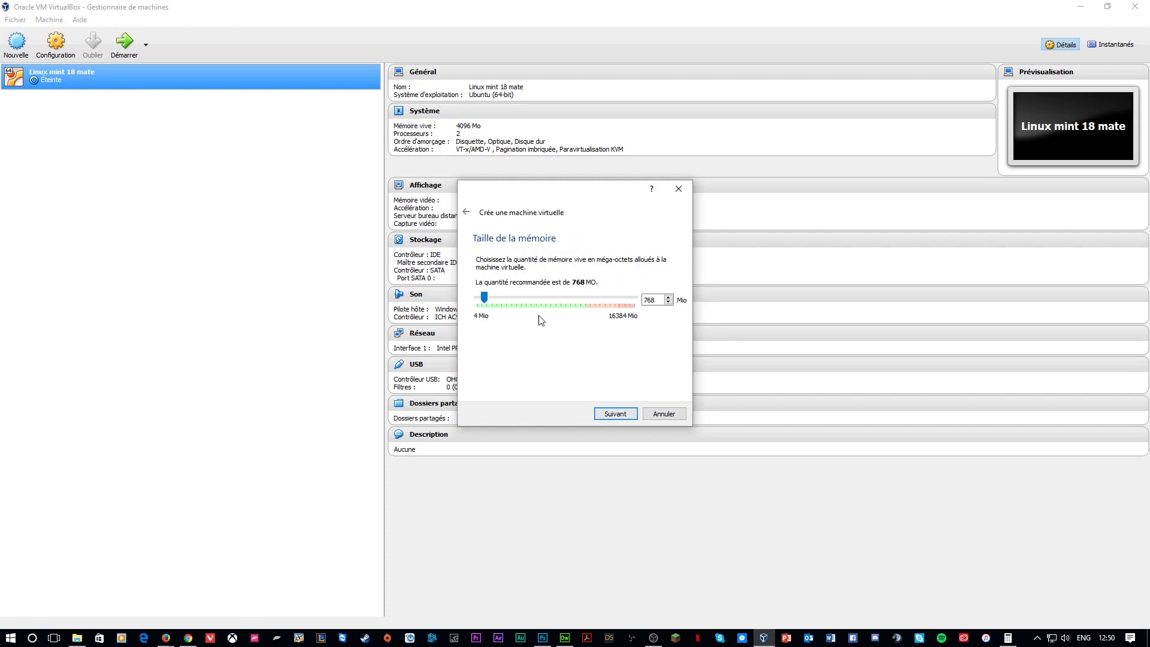
click(467, 214)
click(615, 413)
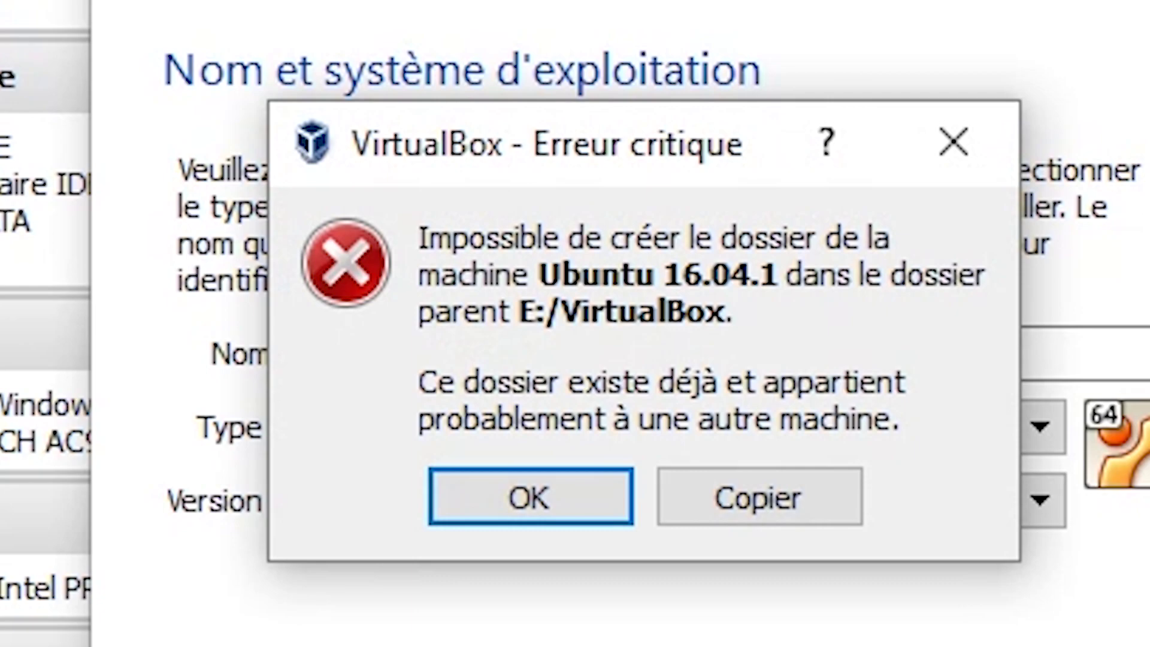
key(Return)
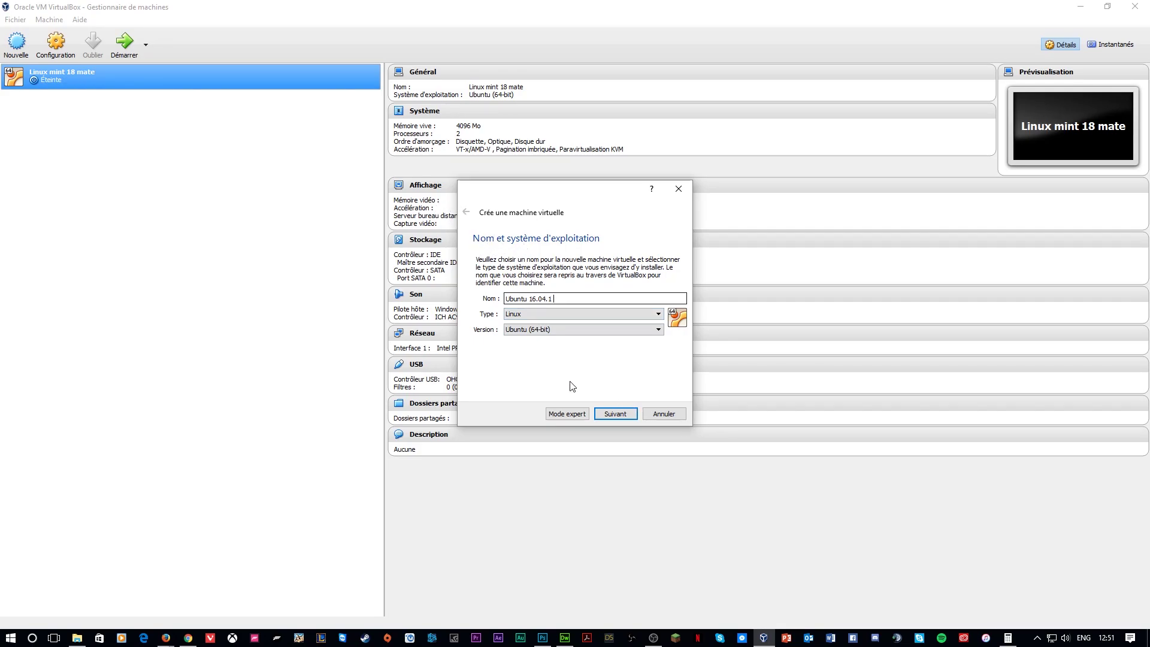
Raise the new virtual machine's memory to about a quarter of the available range and continue to the hard disk page.
click(614, 414)
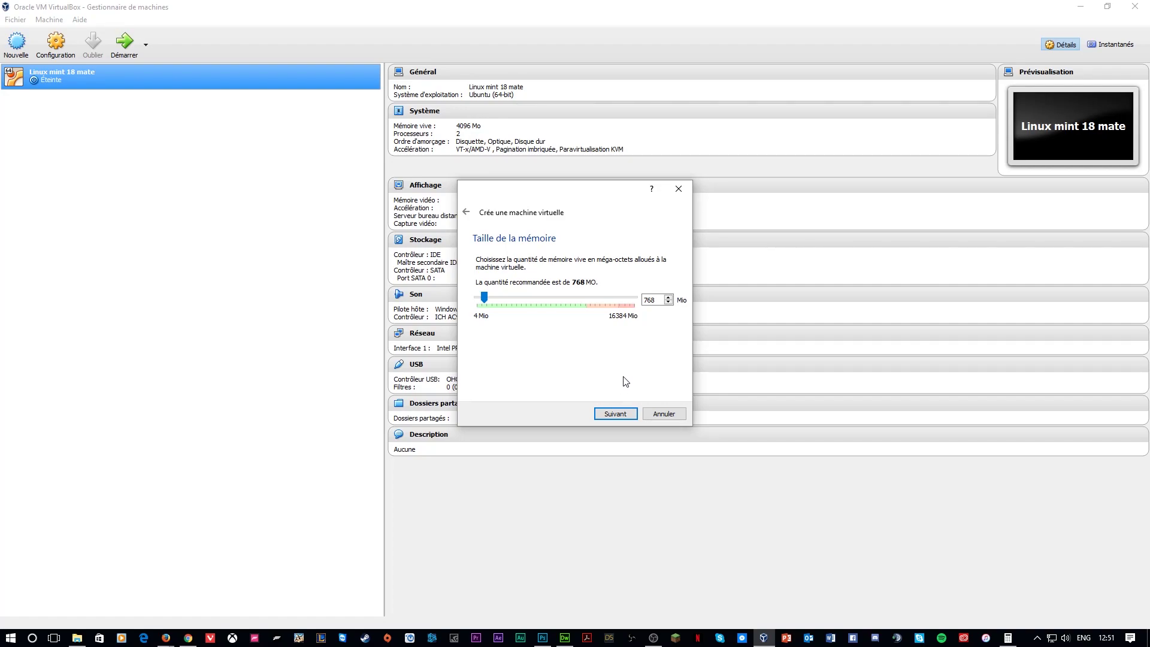
drag(484, 297, 520, 301)
mouse_move(520, 296)
mouse_down()
mouse_move(539, 300)
mouse_move(525, 312)
mouse_up()
drag(645, 300, 659, 309)
click(645, 300)
click(619, 416)
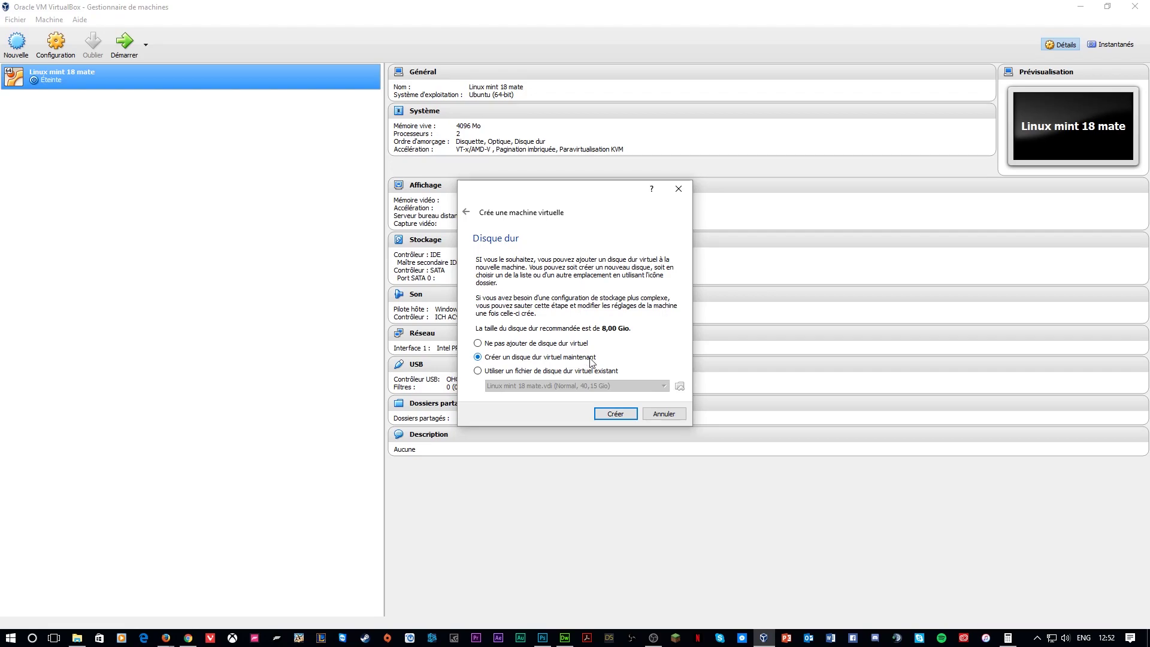
Choose to create a virtual hard disk now for the new machine and start the disk creation.
click(505, 371)
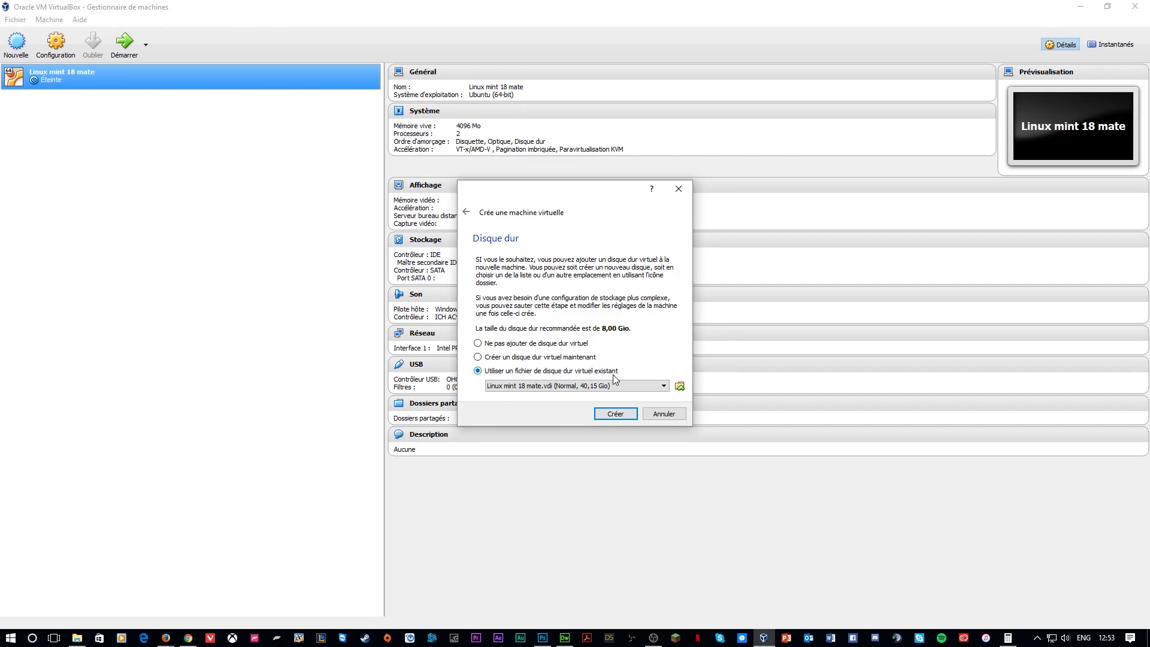
click(495, 357)
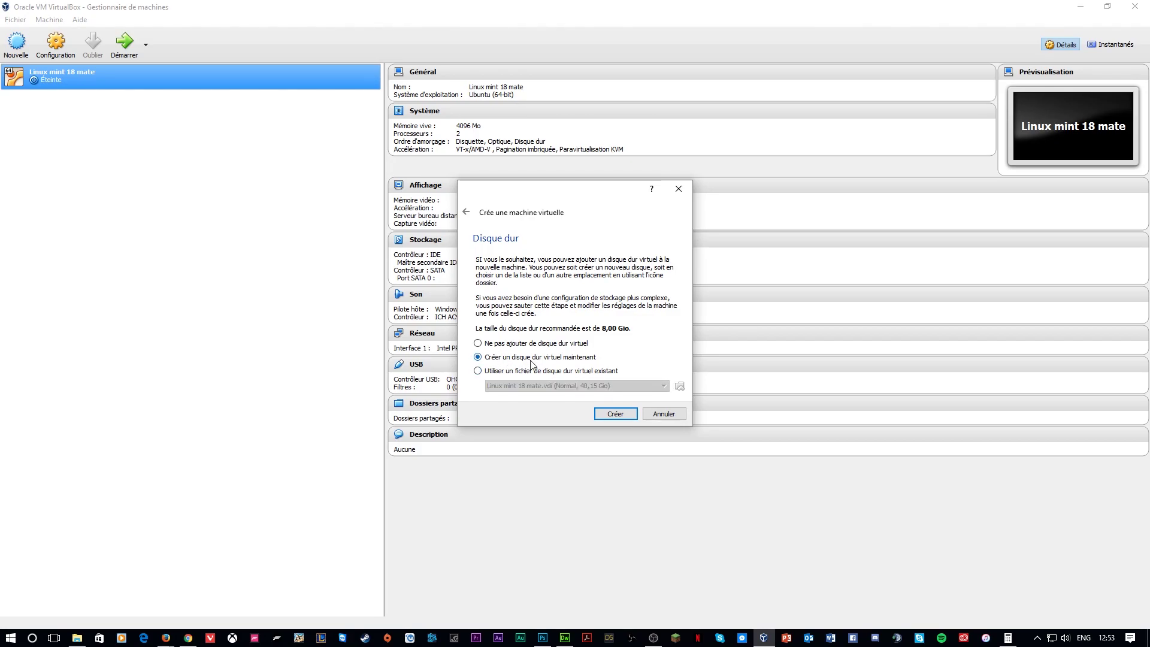
click(611, 414)
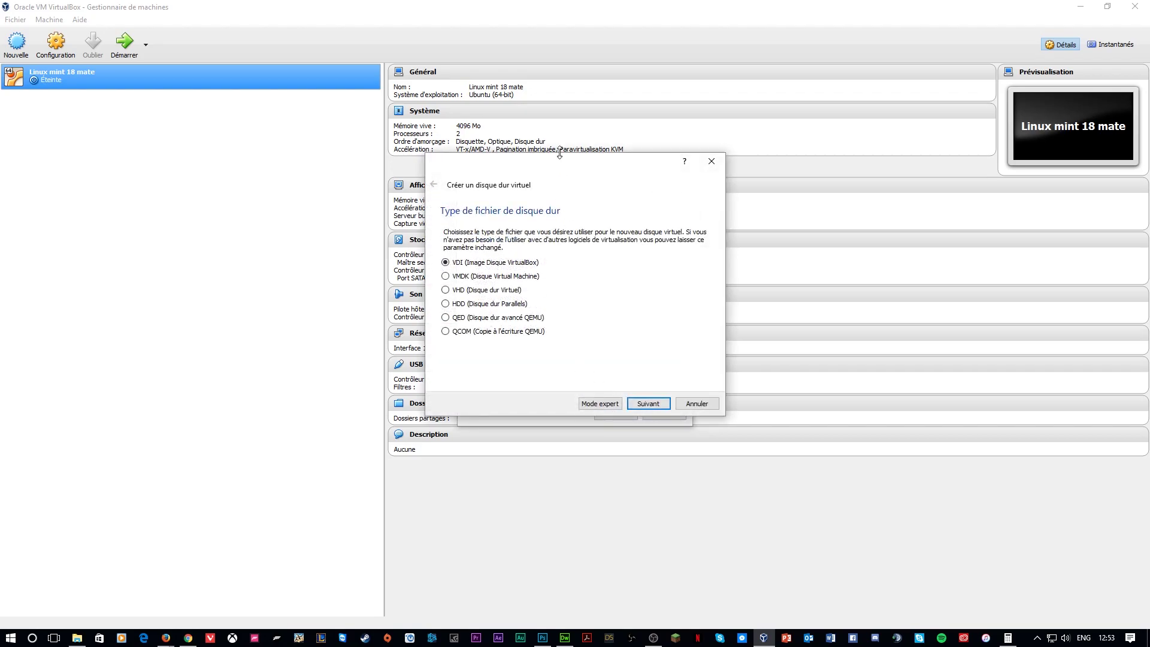
Keep VDI (VirtualBox disk image) as the hard disk file type and continue to the physical storage options.
drag(562, 173, 856, 360)
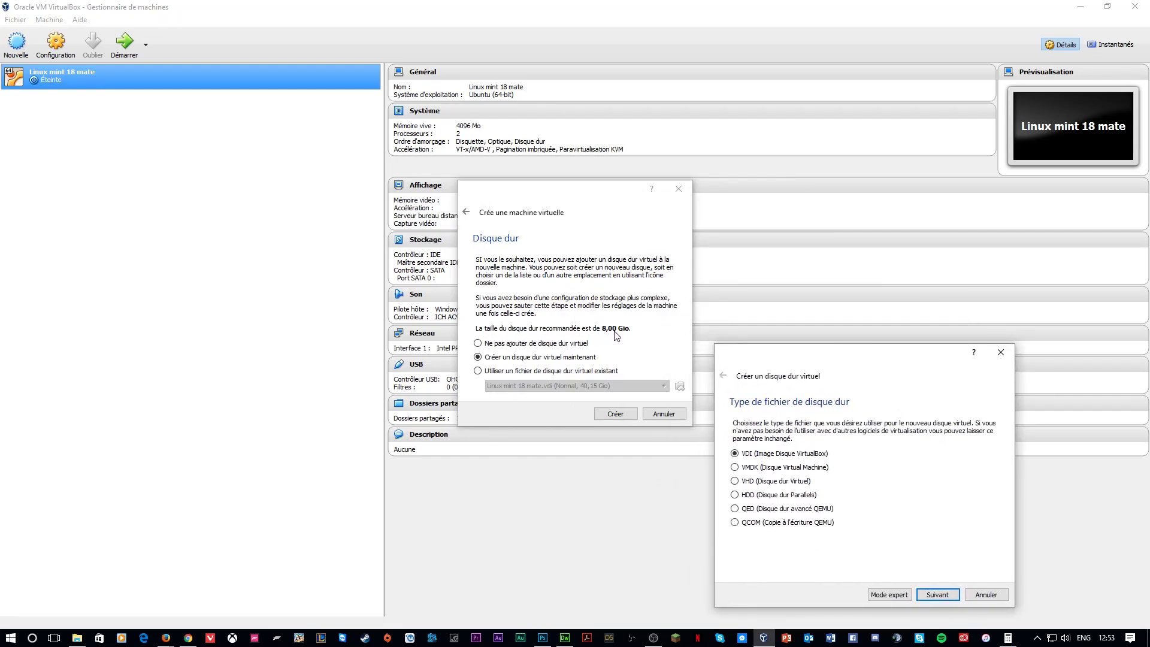
drag(769, 353, 478, 158)
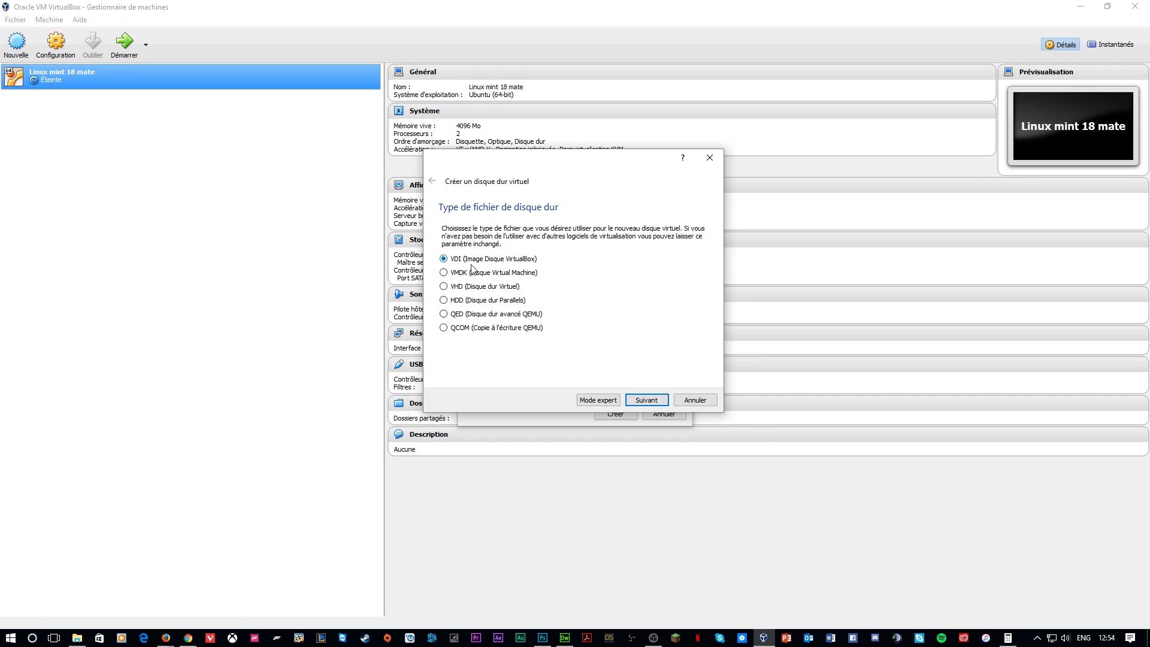
key(Return)
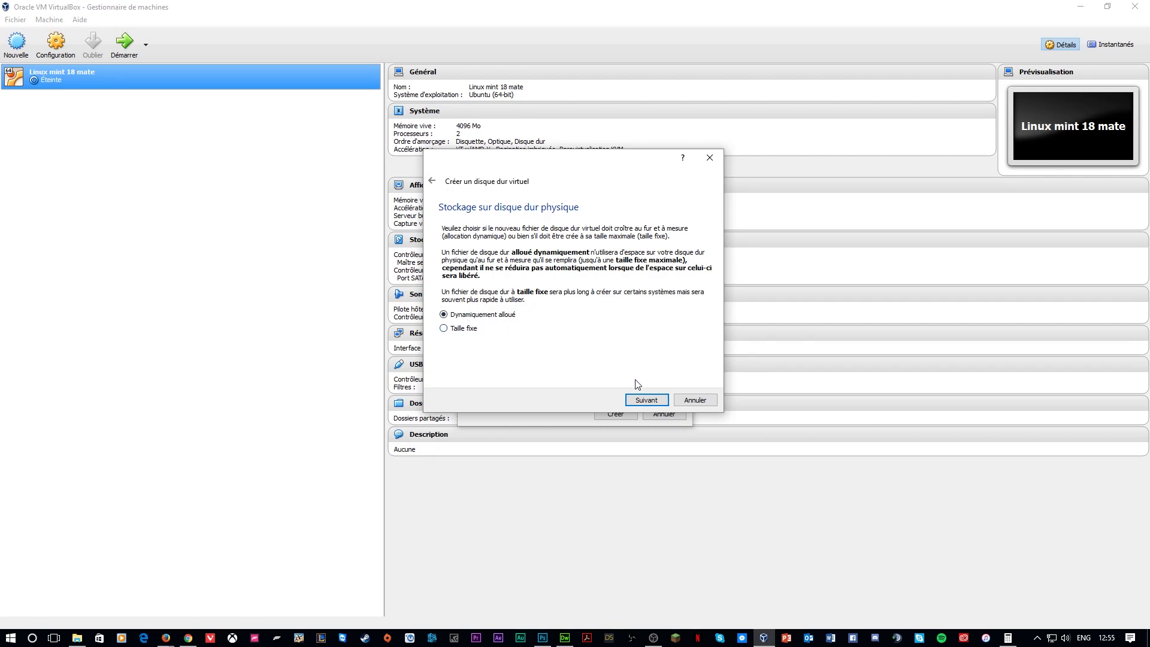
Keep the virtual disk dynamically allocated, continue to the file location and size, and set the size to about 125.96 GiB.
click(645, 400)
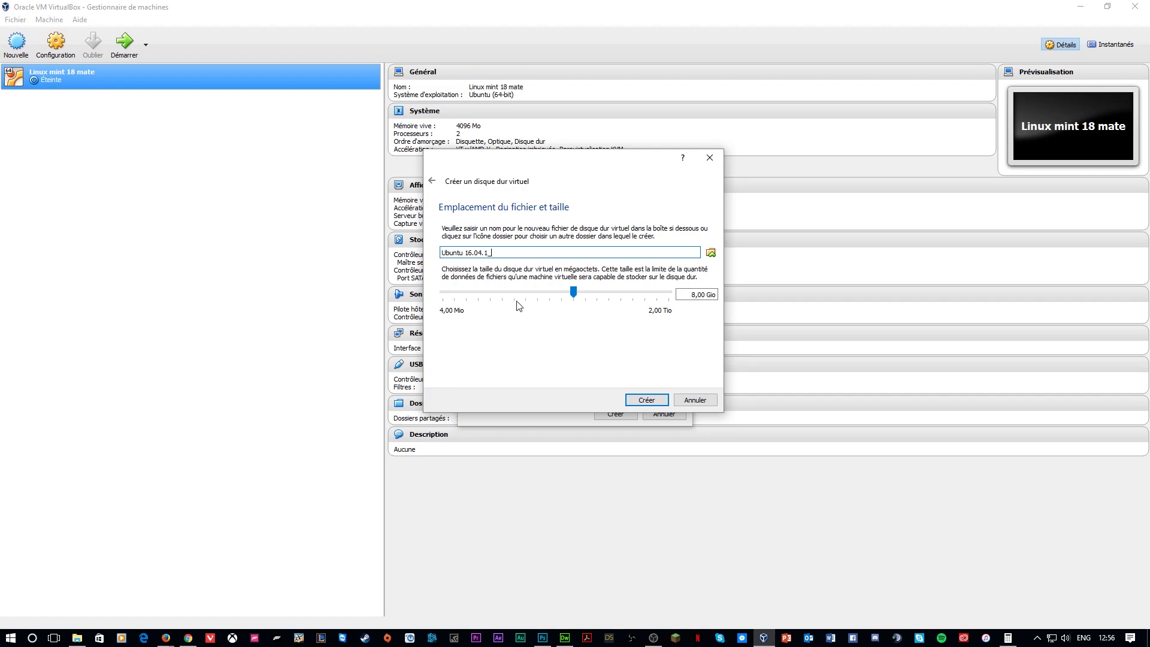
mouse_move(508, 307)
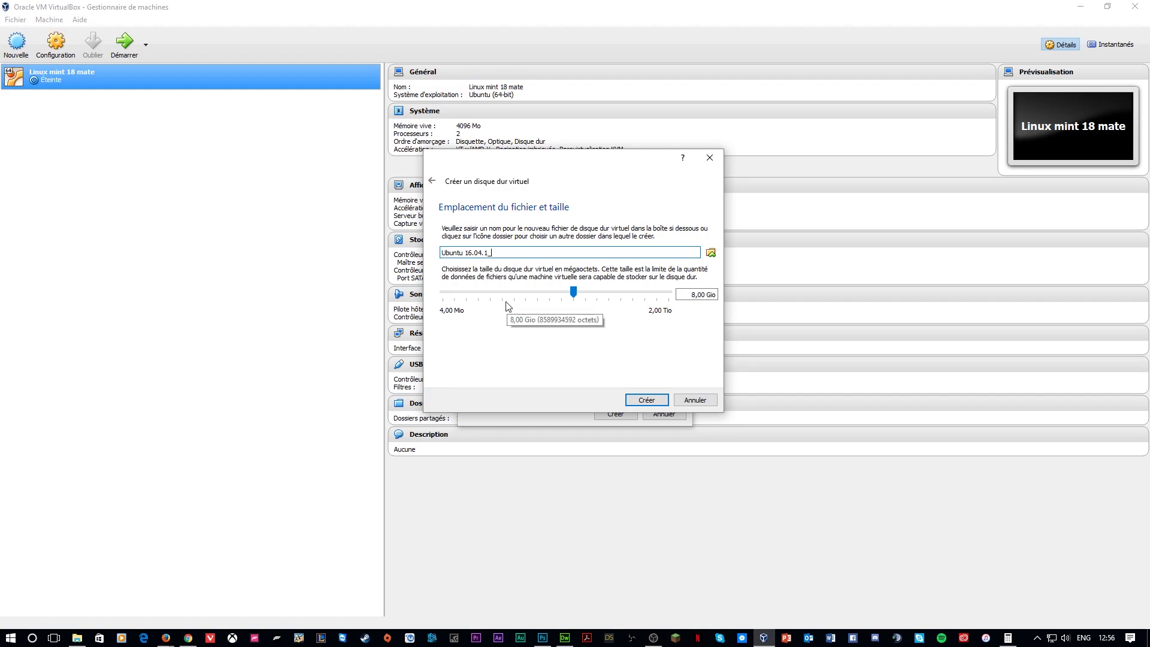
click(696, 297)
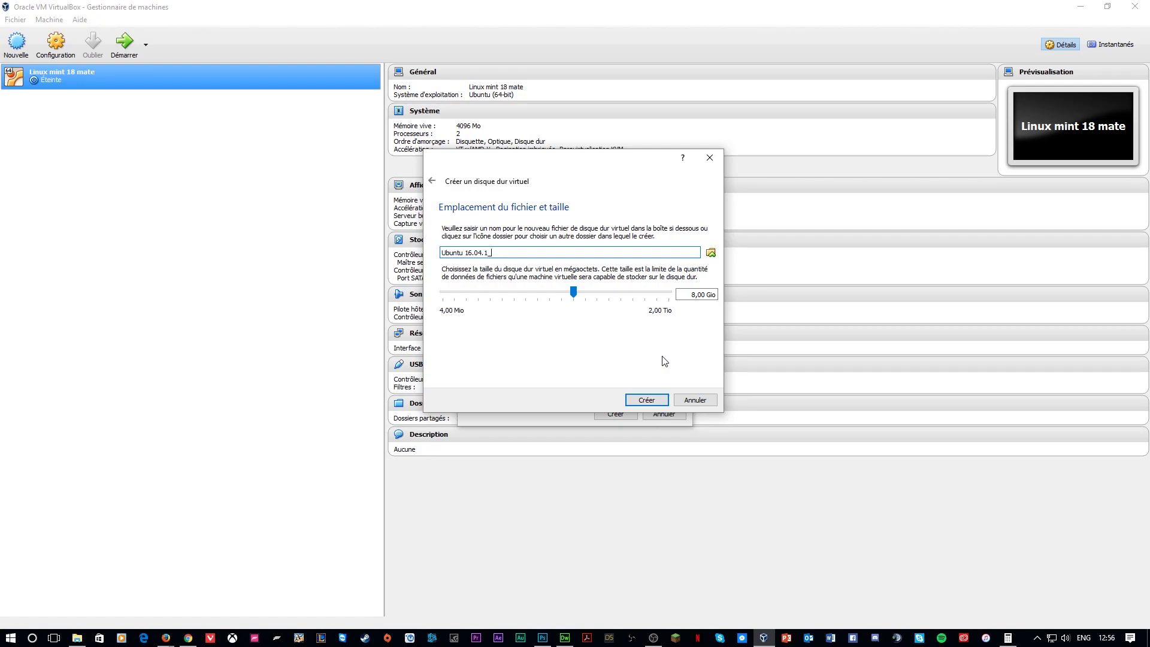
drag(574, 293, 625, 300)
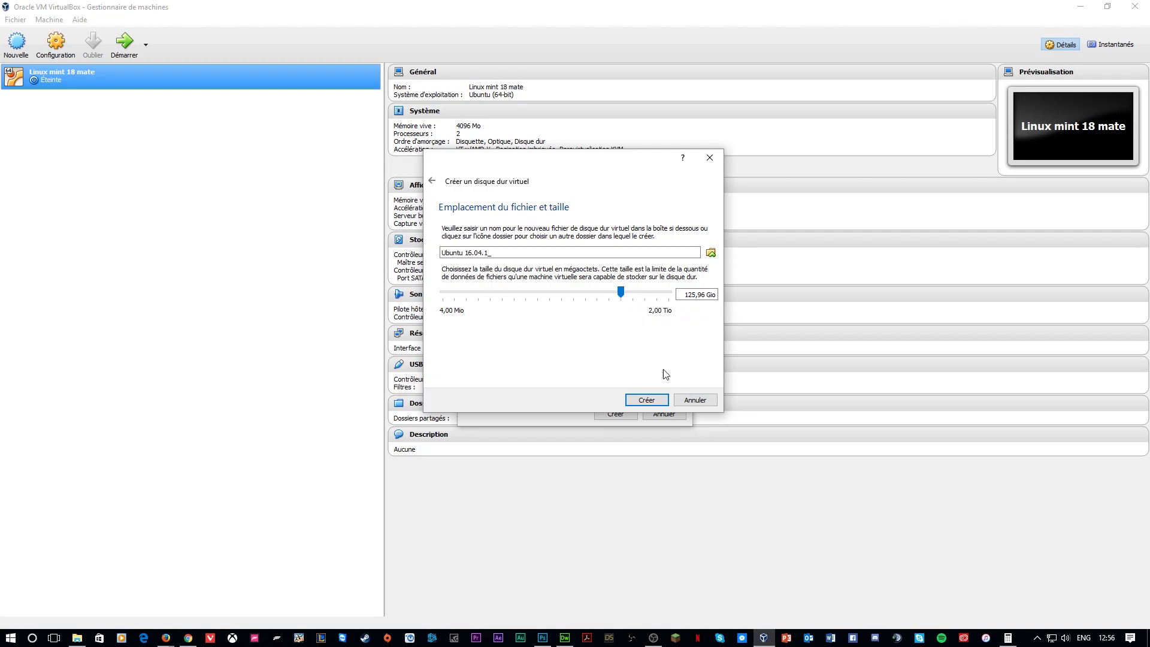
click(694, 294)
drag(685, 295, 708, 294)
click(698, 295)
Set the virtual disk file's location to Ubuntu 16.04.1.vdi in the Virtualbox folder on drive G:.
click(710, 252)
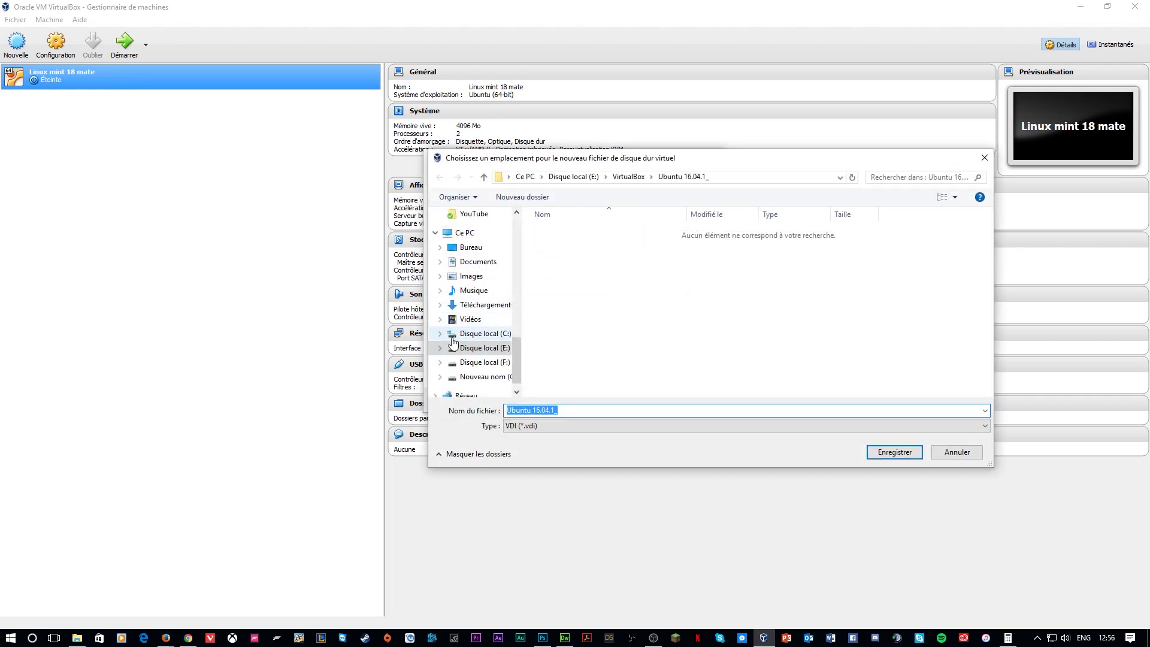
drag(523, 366, 580, 366)
click(497, 379)
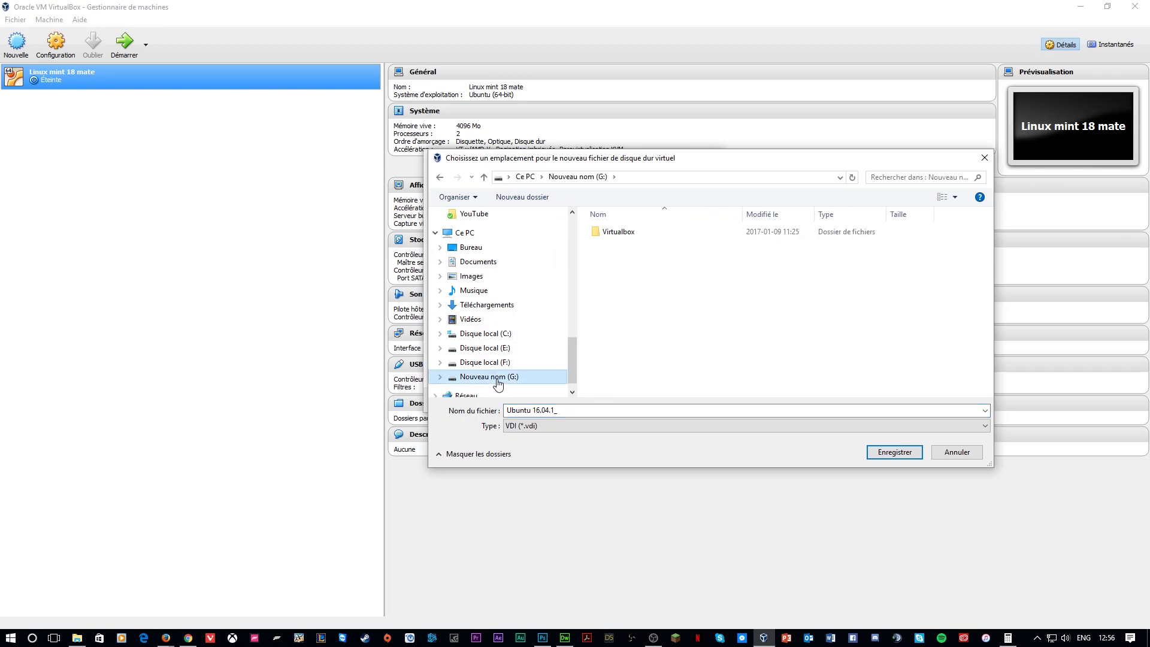
double_click(627, 235)
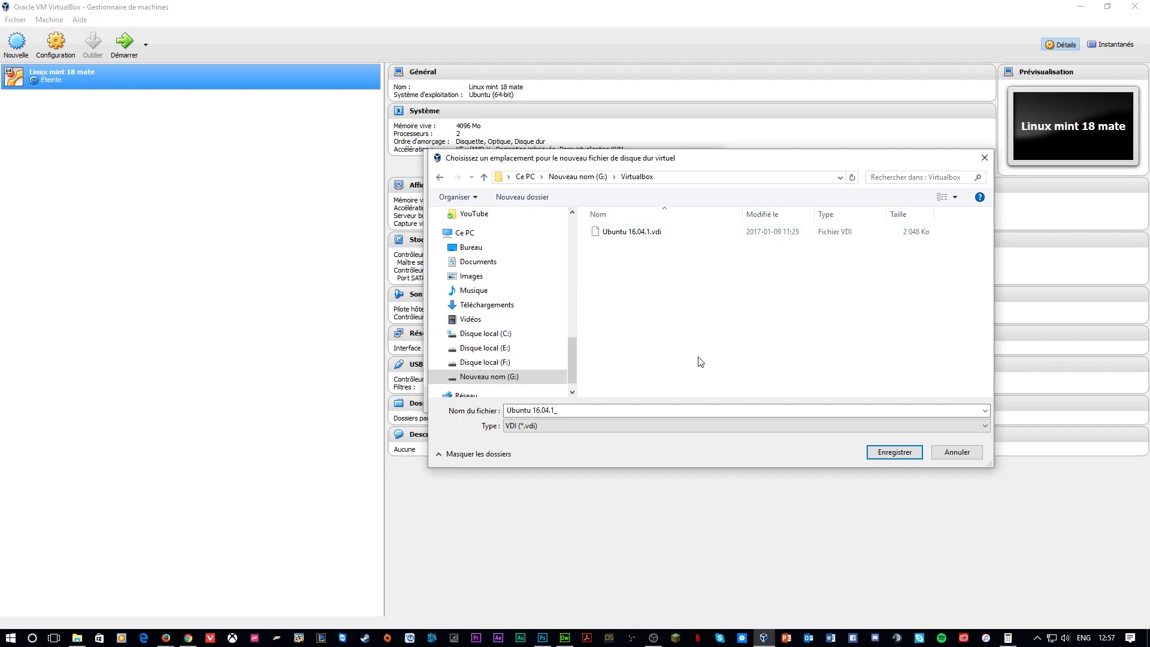
click(701, 231)
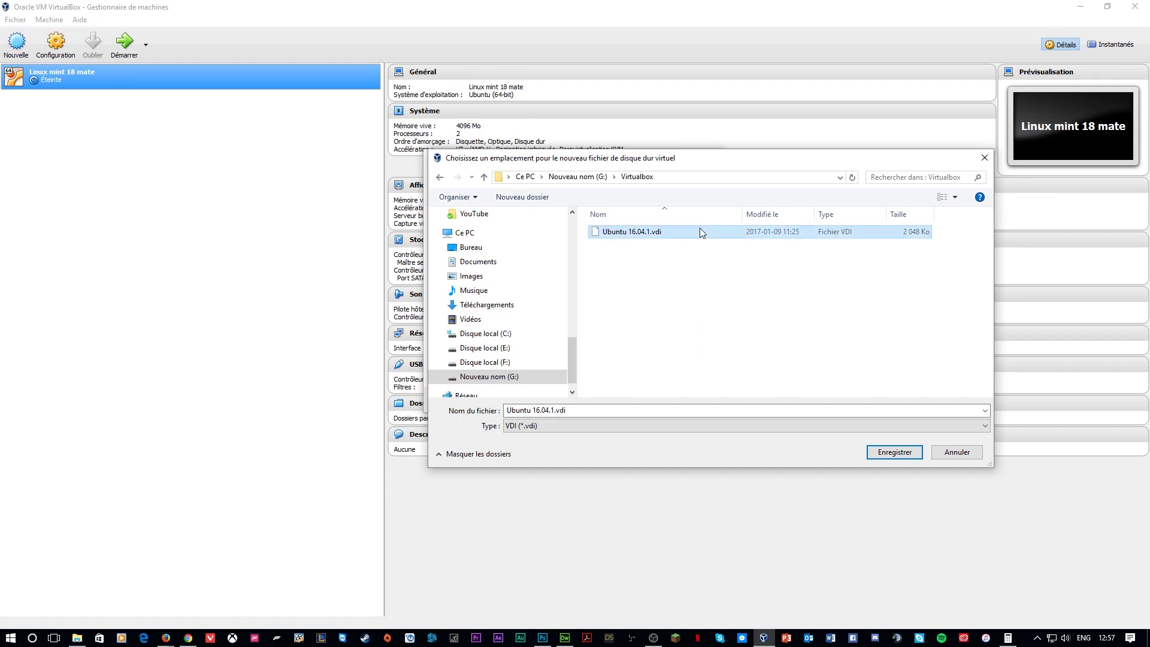
click(681, 288)
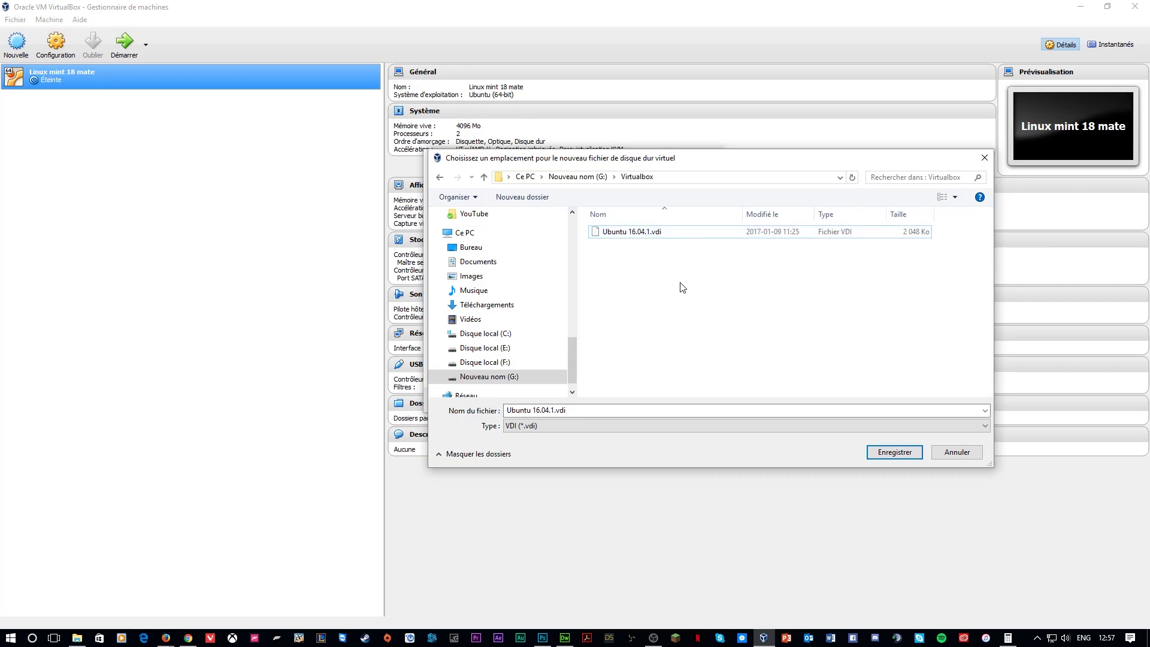
click(906, 454)
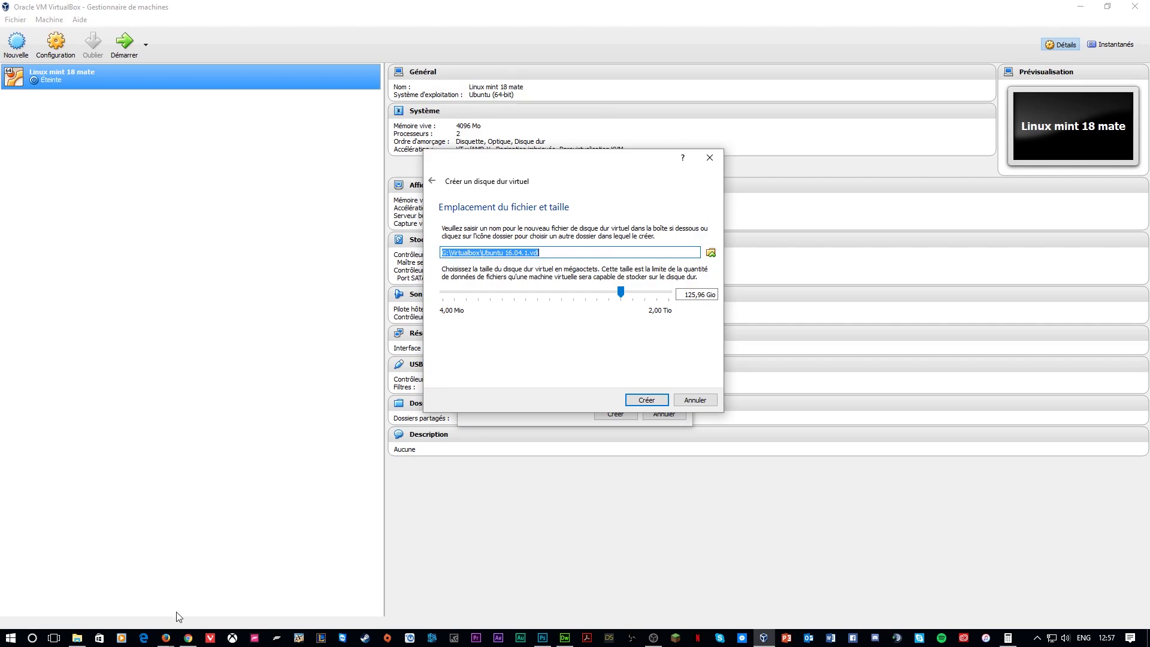
Check the available space on the computer's drives in File Explorer, especially drive G:, and close the window.
click(85, 641)
right_click(84, 641)
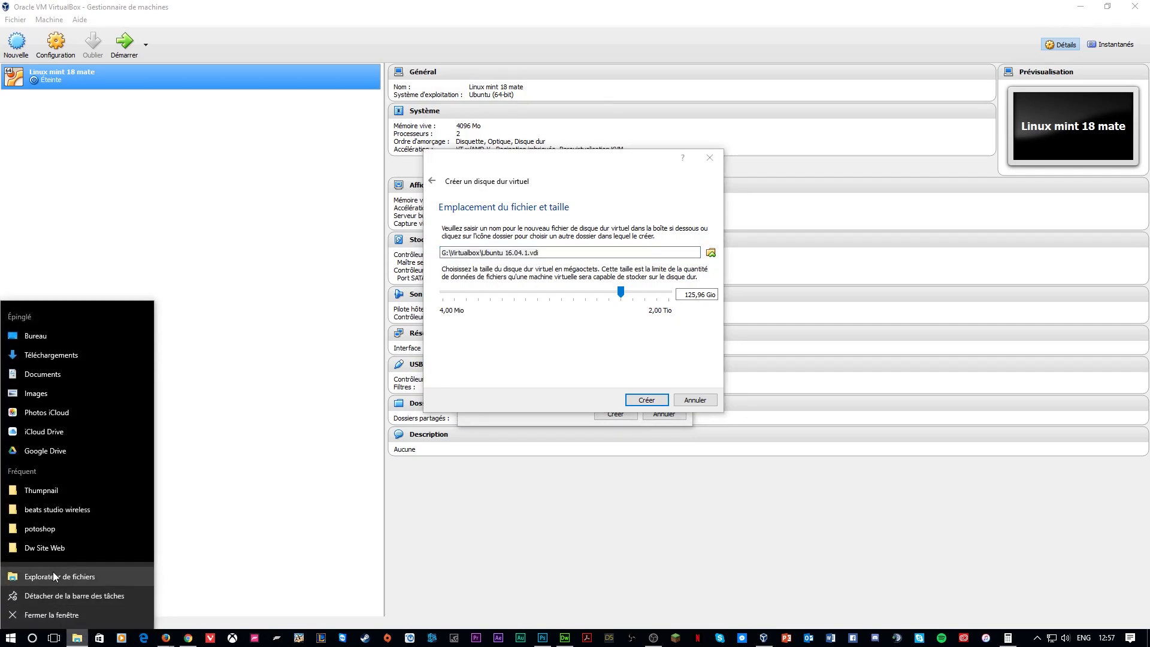
click(281, 481)
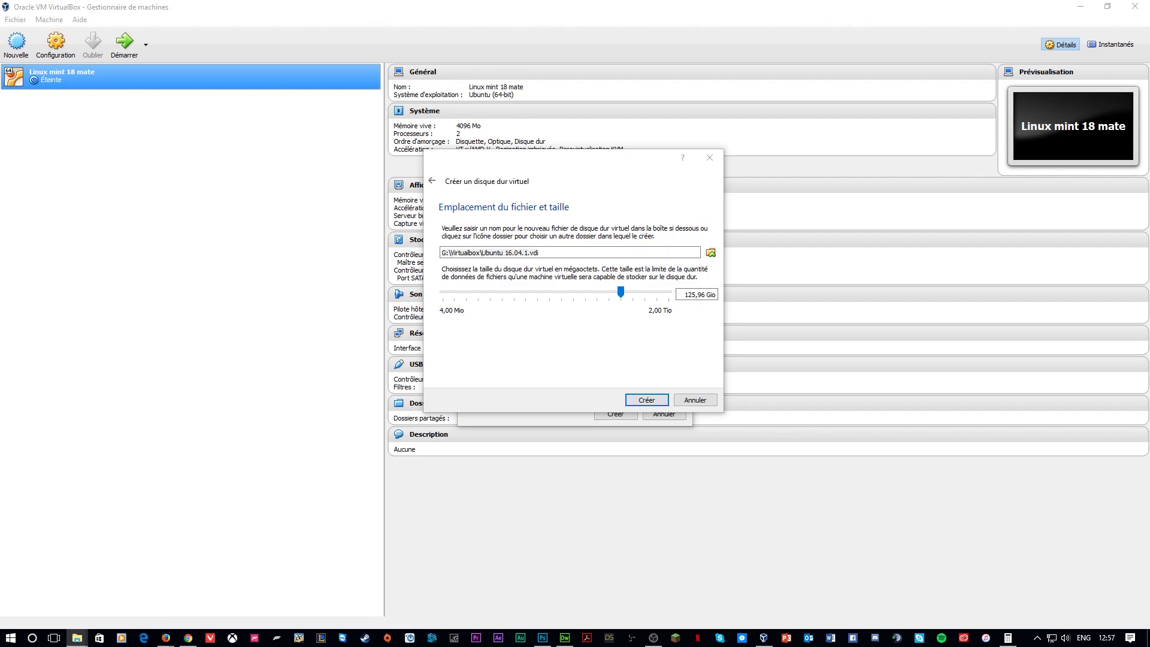
scroll(128, 436, down, 6)
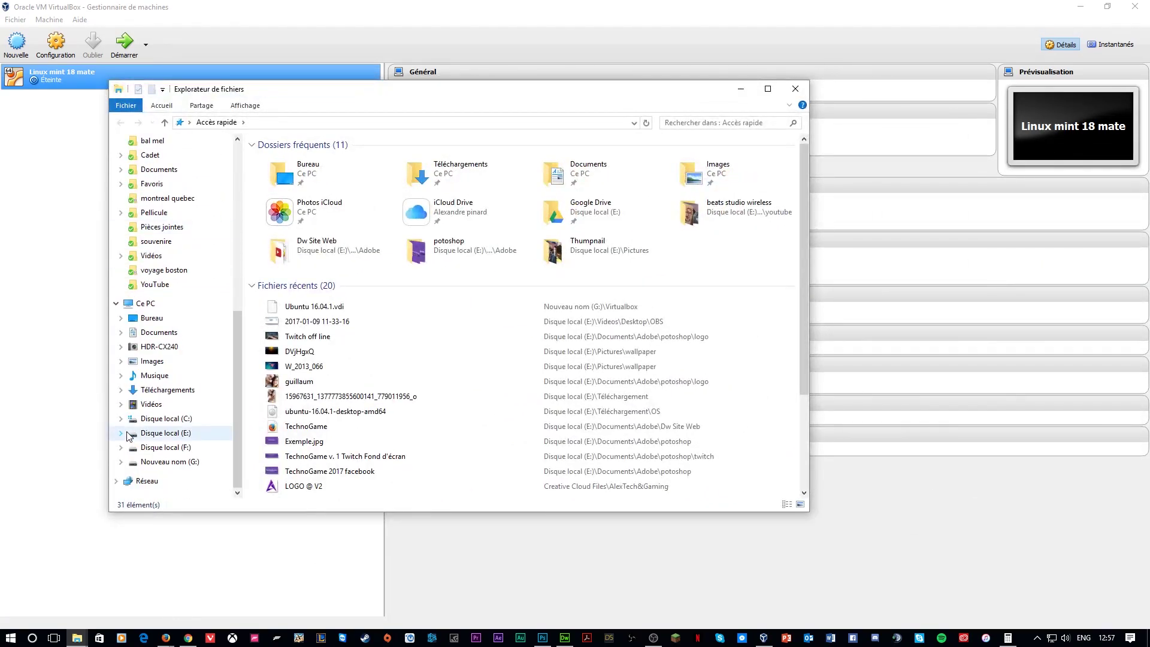
click(171, 304)
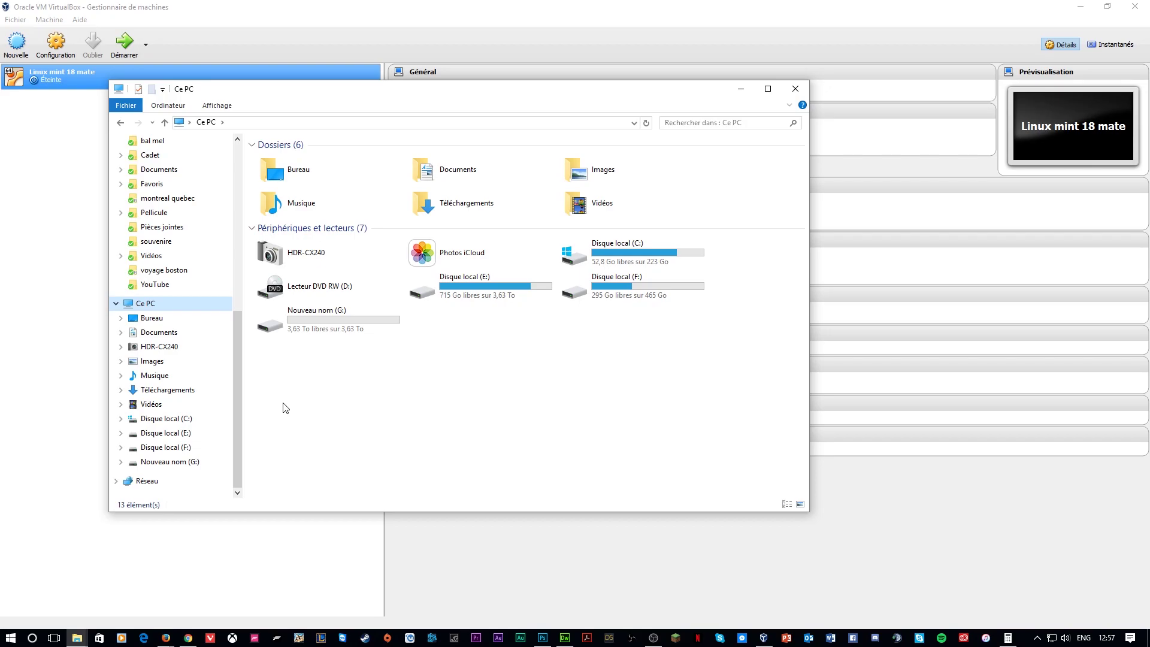
drag(652, 97, 701, 519)
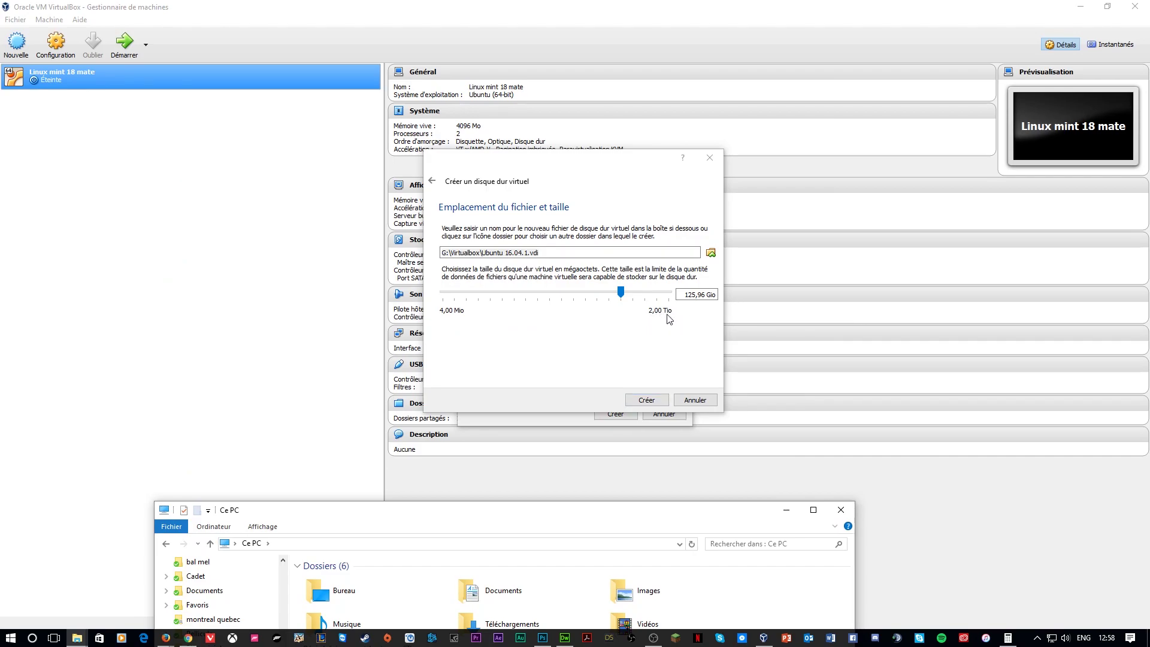
drag(681, 508, 675, 202)
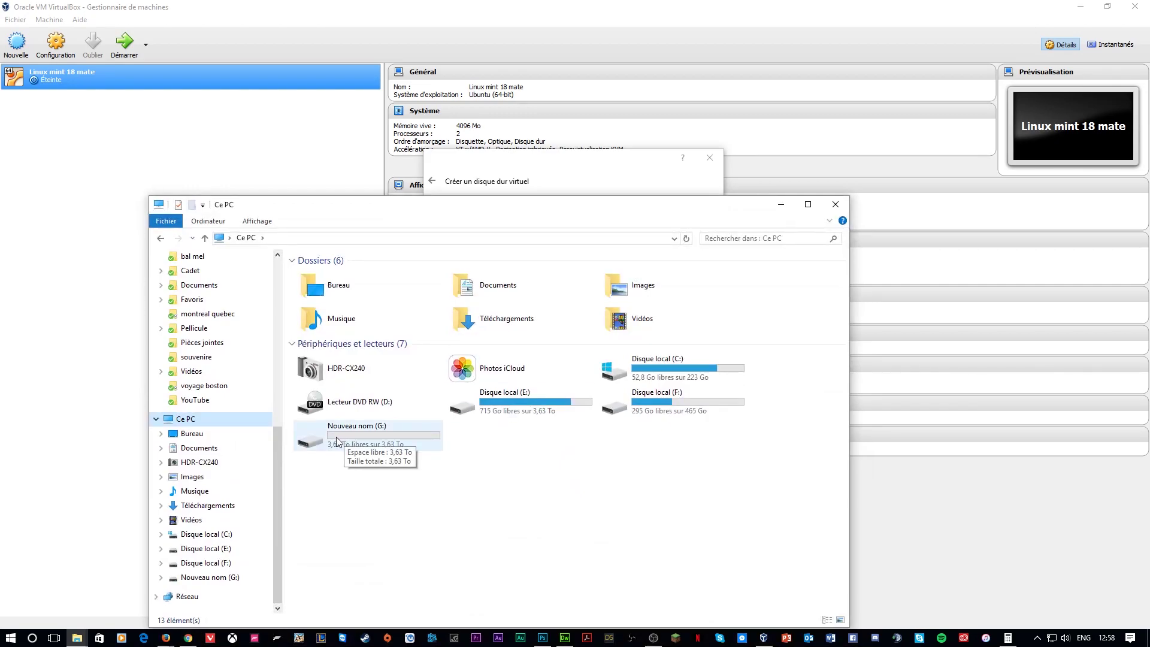
drag(608, 211, 614, 136)
click(841, 130)
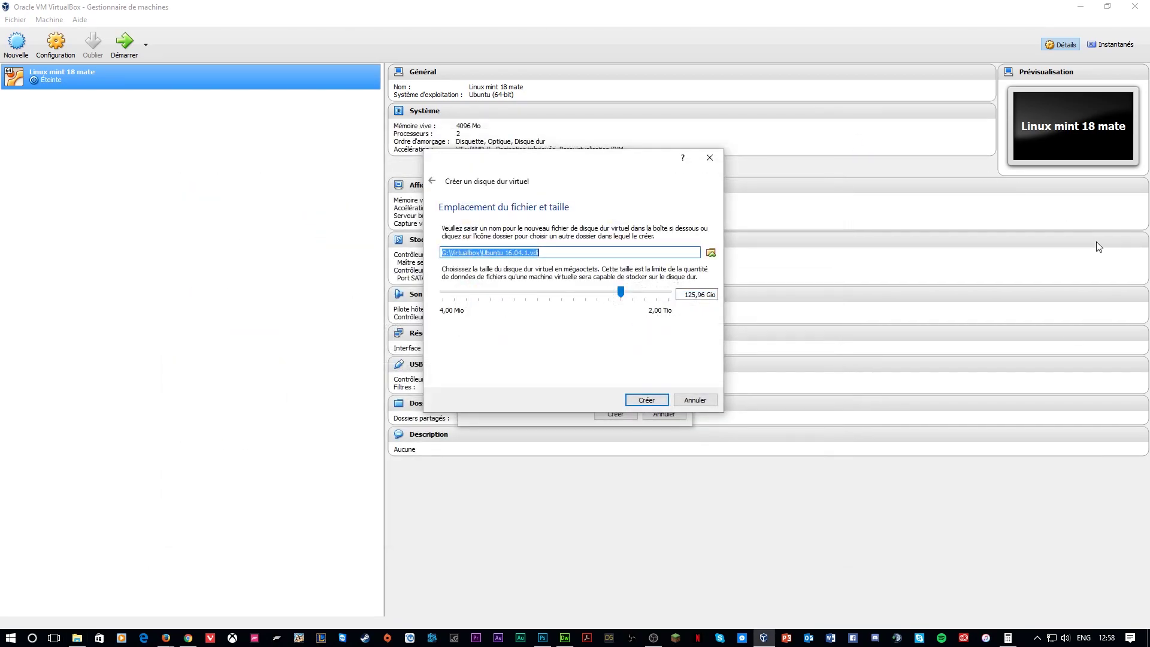
Try to create the virtual disk at G:\Virtualbox\Ubuntu 16.04.1.vdi.
click(633, 403)
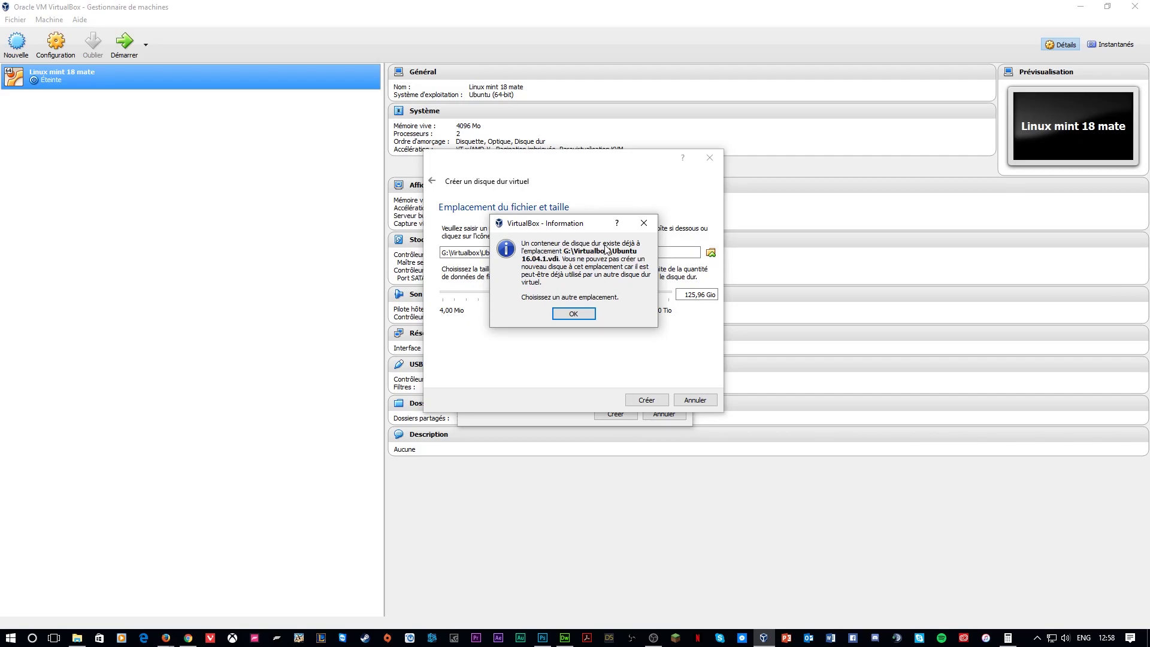
click(573, 313)
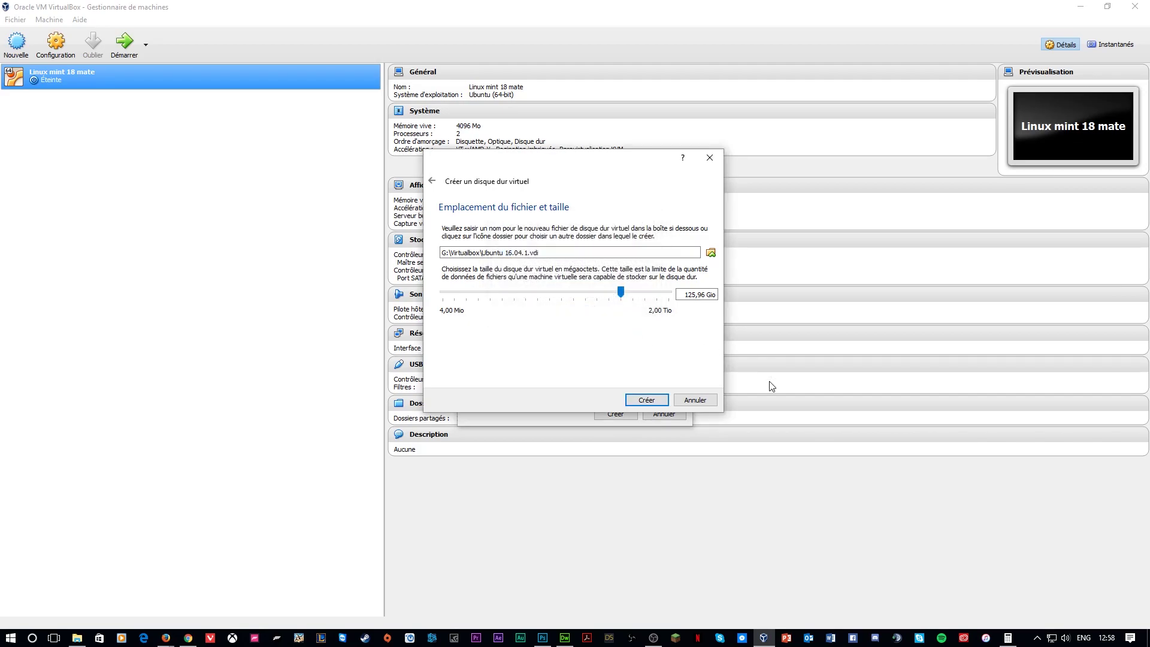
click(649, 397)
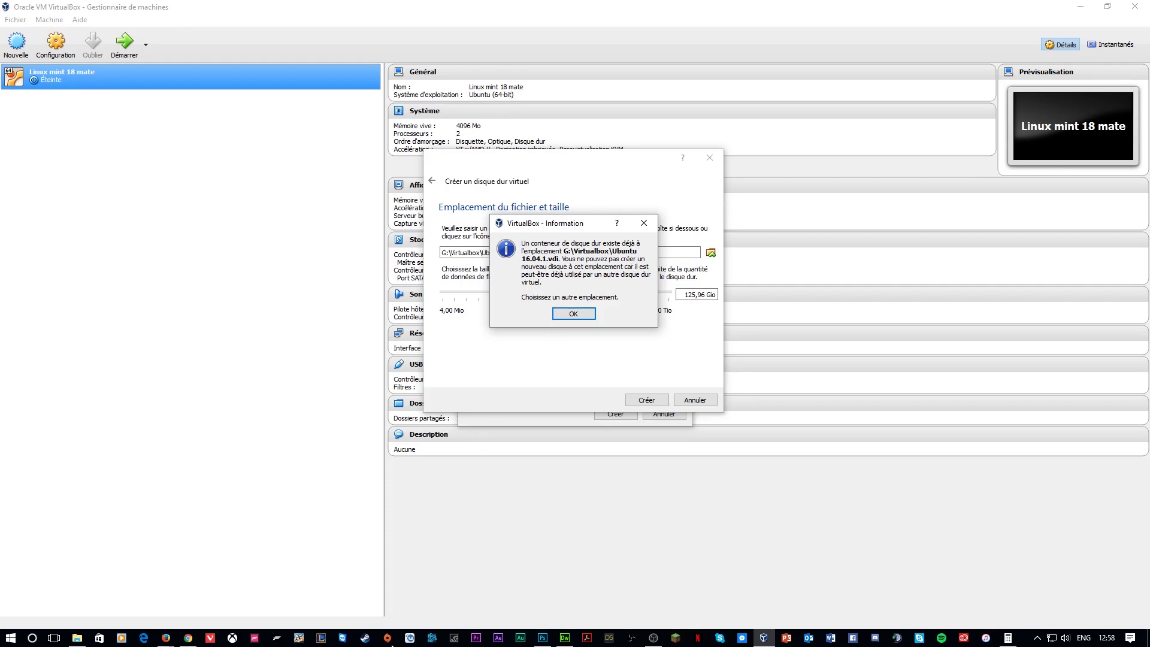
Switch to a new File Explorer window and open drive Nouveau nom (G:) from Ce PC.
click(77, 639)
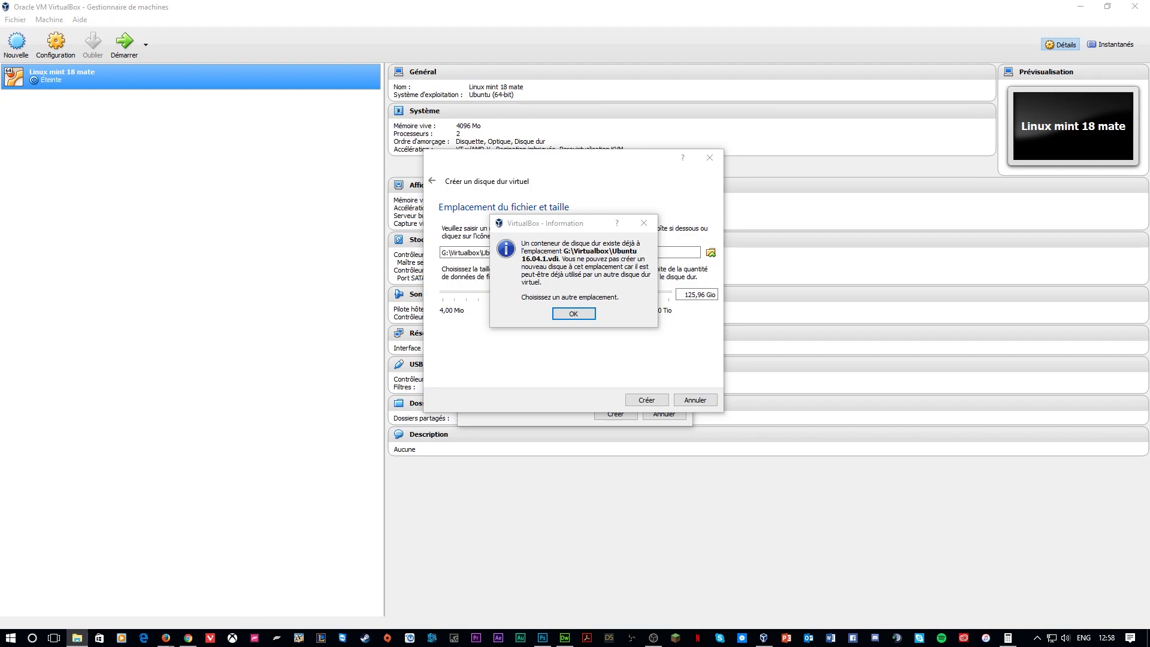
click(726, 463)
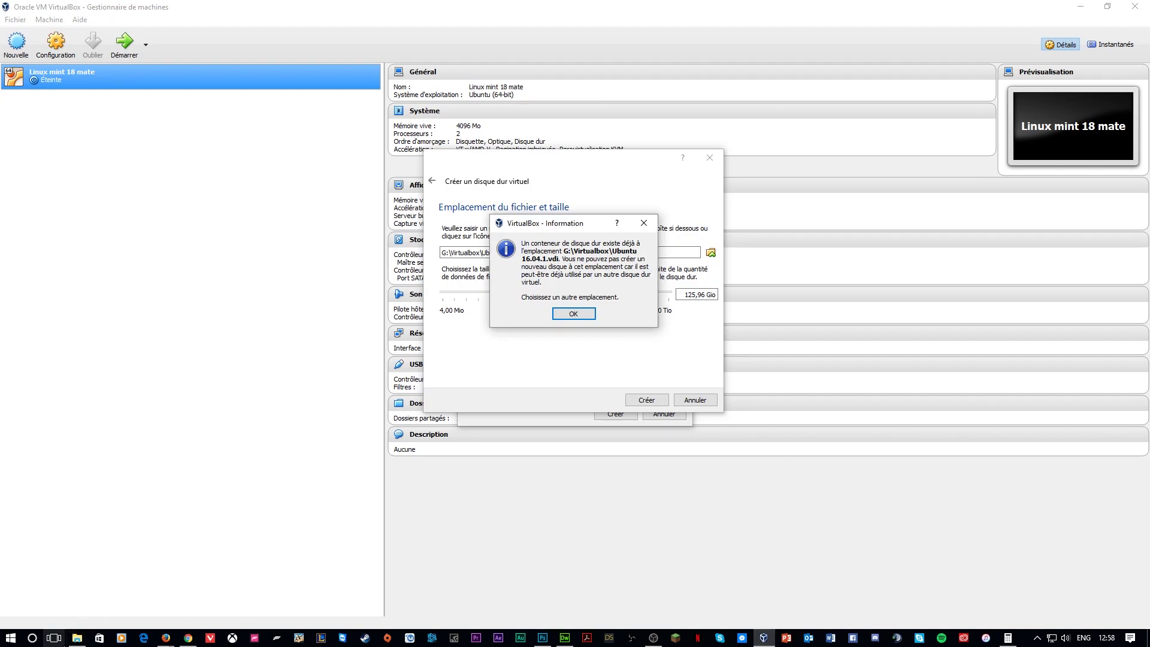
right_click(77, 639)
click(38, 565)
right_click(77, 638)
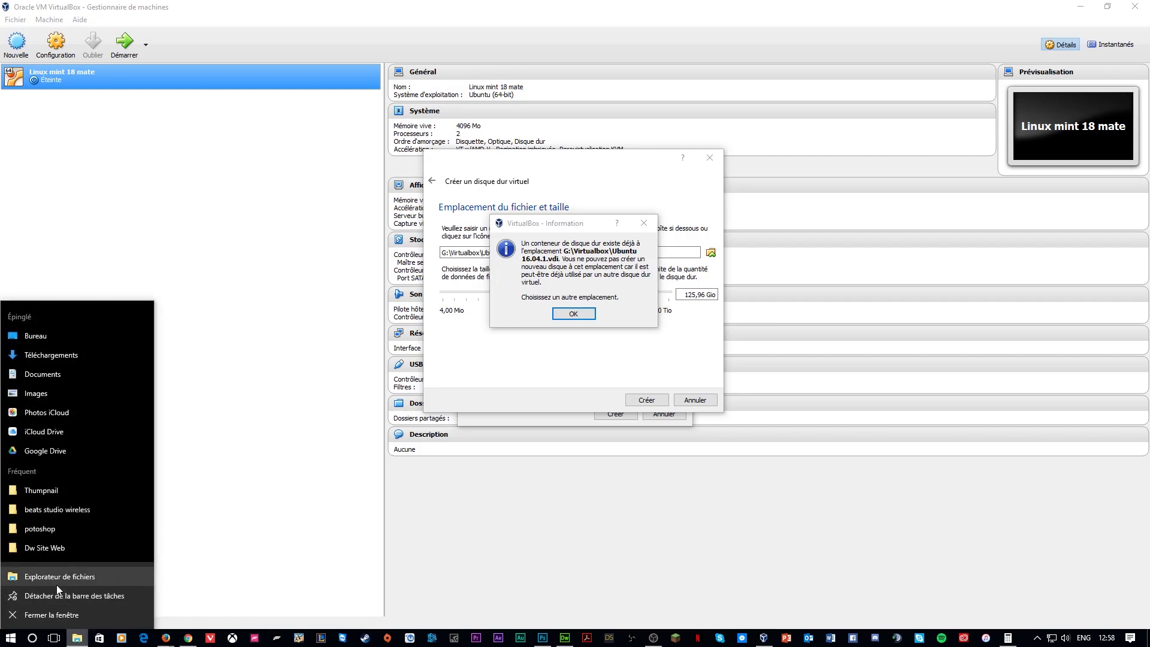
click(37, 569)
scroll(221, 419, down, 8)
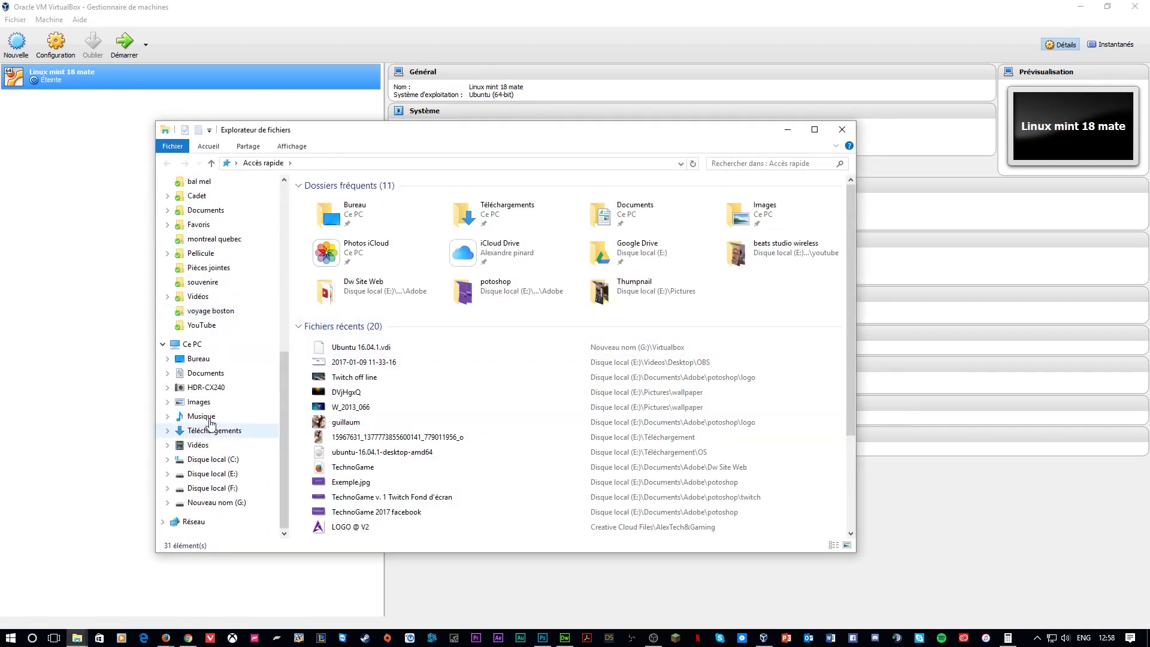
click(198, 352)
double_click(352, 357)
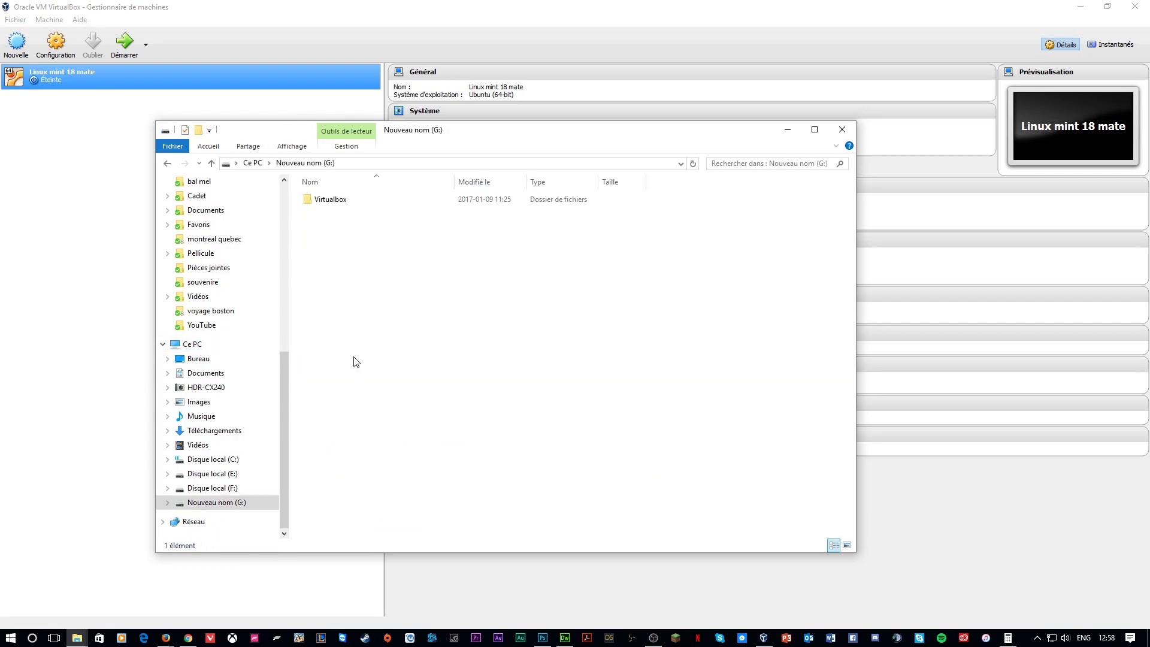
Delete the existing Ubuntu 16.04.1.vdi from the Virtualbox folder and close File Explorer.
double_click(332, 200)
click(370, 201)
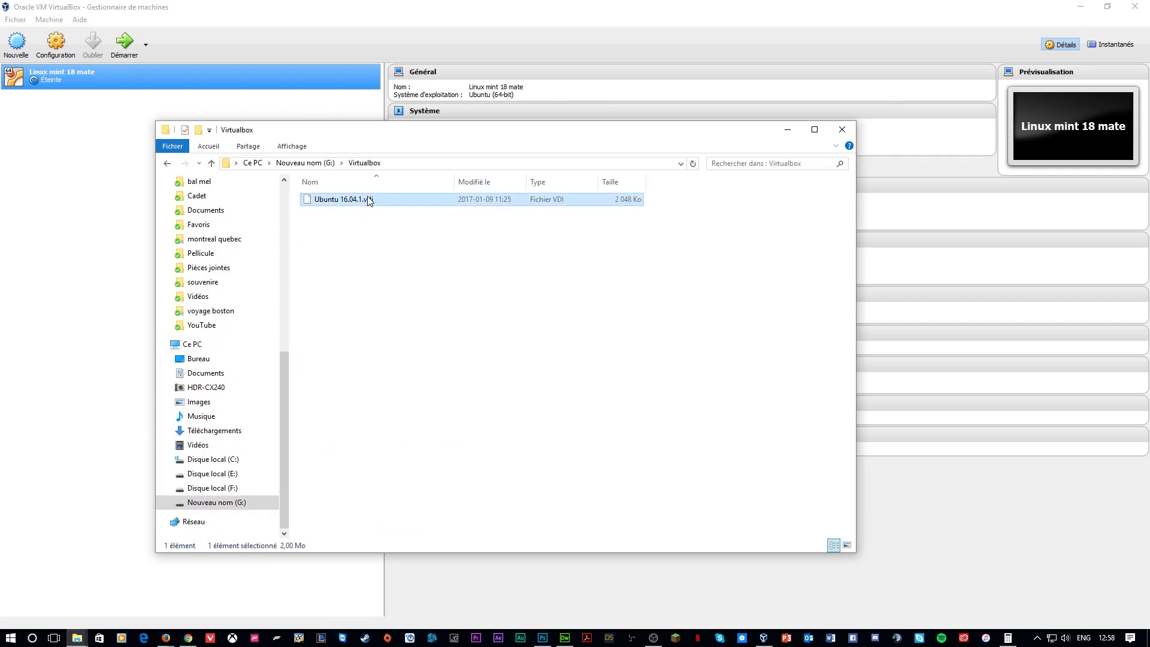
key(Delete)
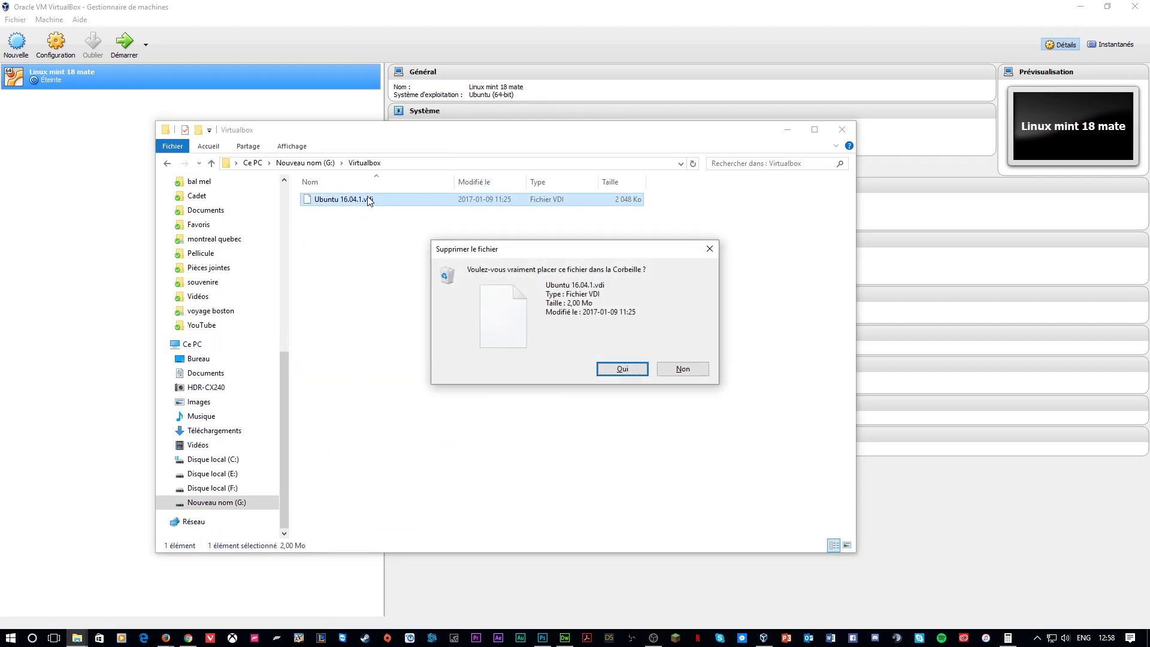
click(618, 369)
click(842, 130)
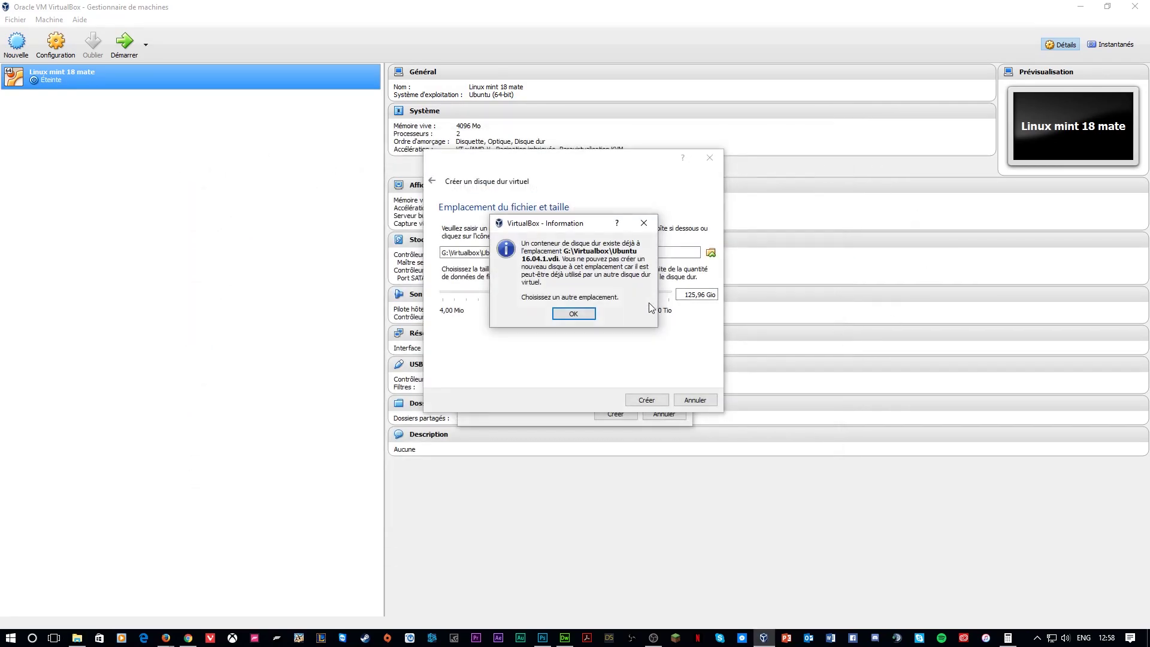
Dismiss the message, choose Ubuntu 16.04.1 in G:\Virtualbox as the disk file again, and create the virtual disk.
click(586, 315)
click(712, 253)
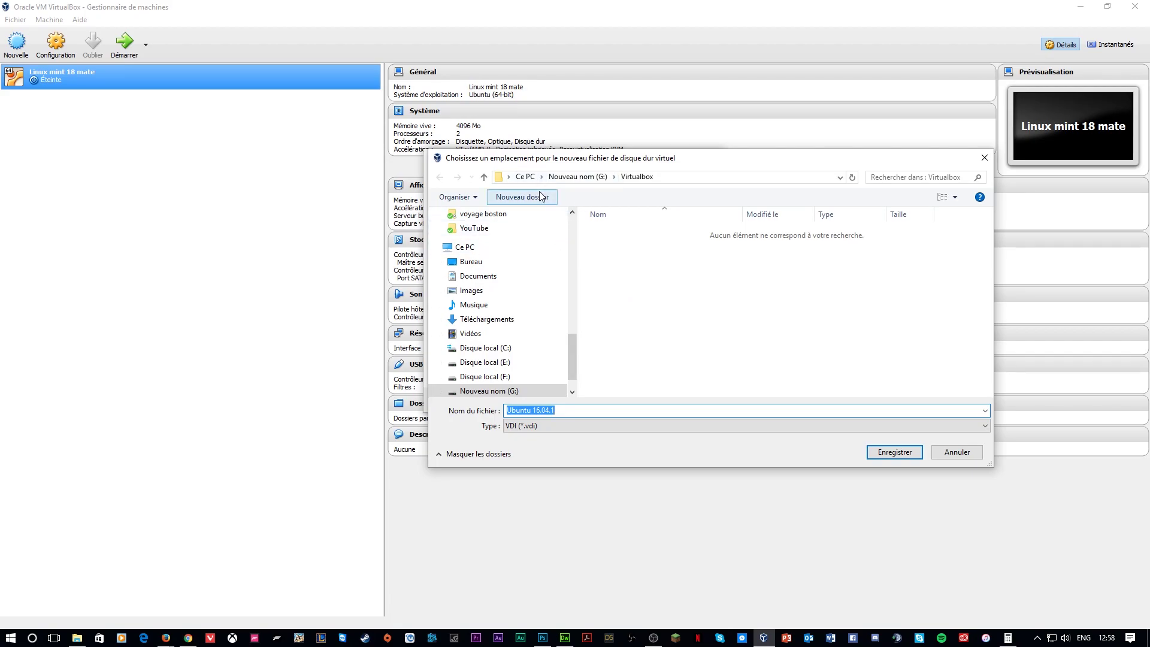
click(915, 451)
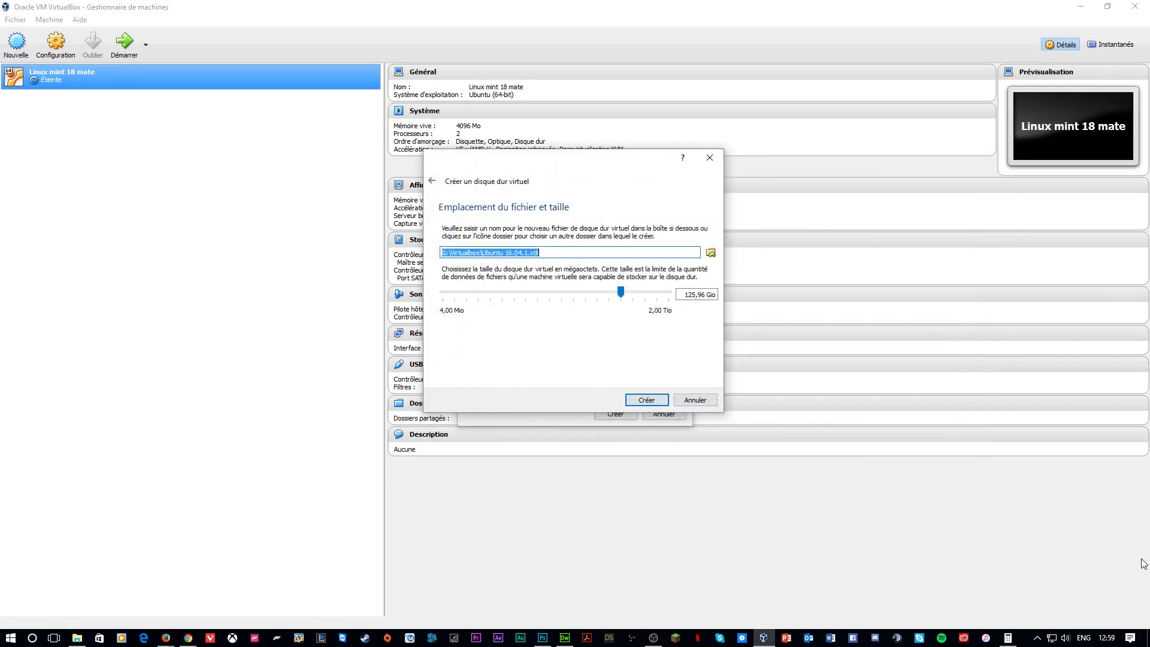
click(639, 399)
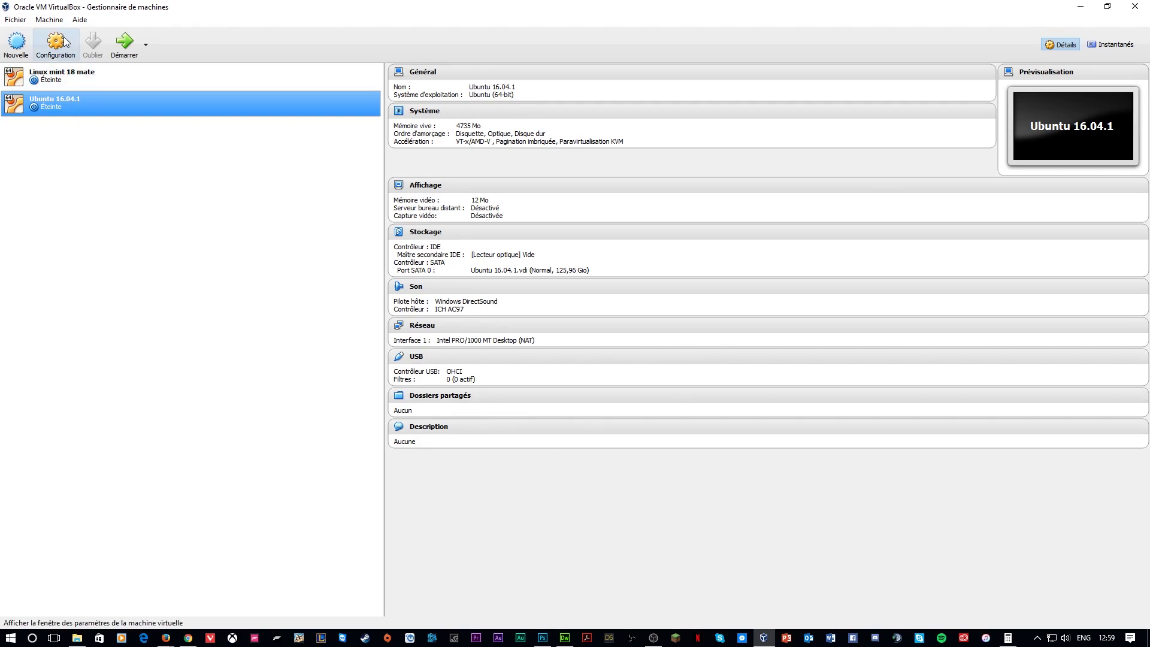
Open the Ubuntu 16.04.1 machine's settings and review the general Basic, Advanced, Description and Encryption options.
click(64, 48)
drag(444, 180, 426, 121)
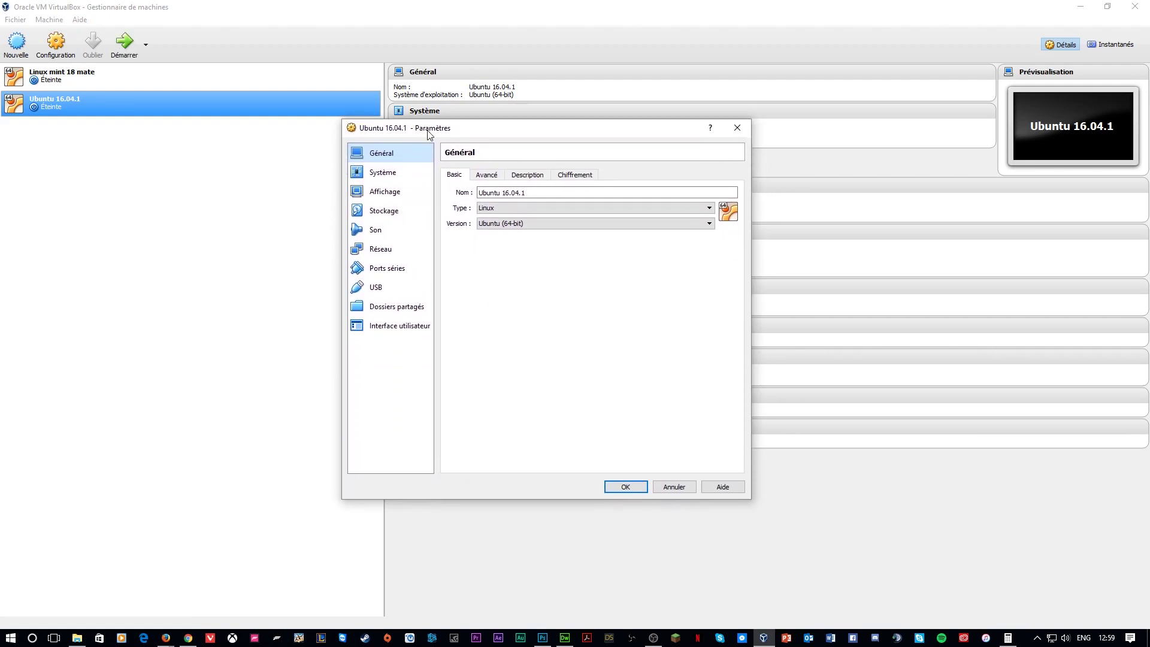
click(483, 178)
click(527, 175)
click(574, 175)
click(482, 176)
click(453, 176)
Look over the system settings and the operating system type list in the general settings, keeping the type as Linux.
click(382, 173)
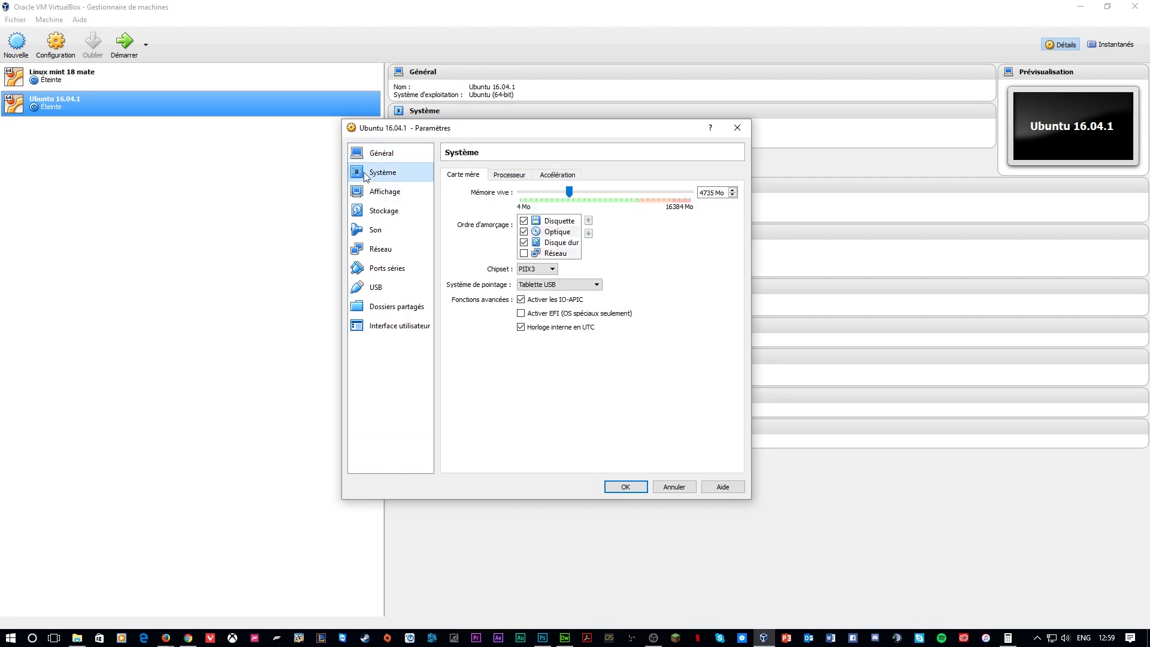
click(382, 153)
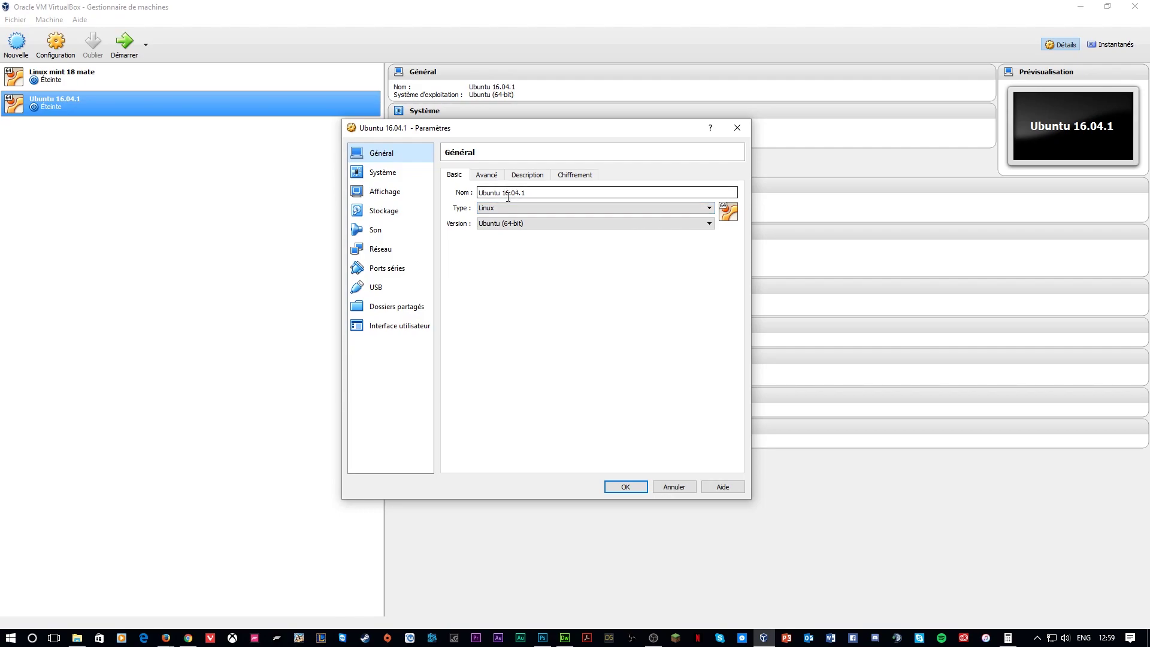
click(517, 208)
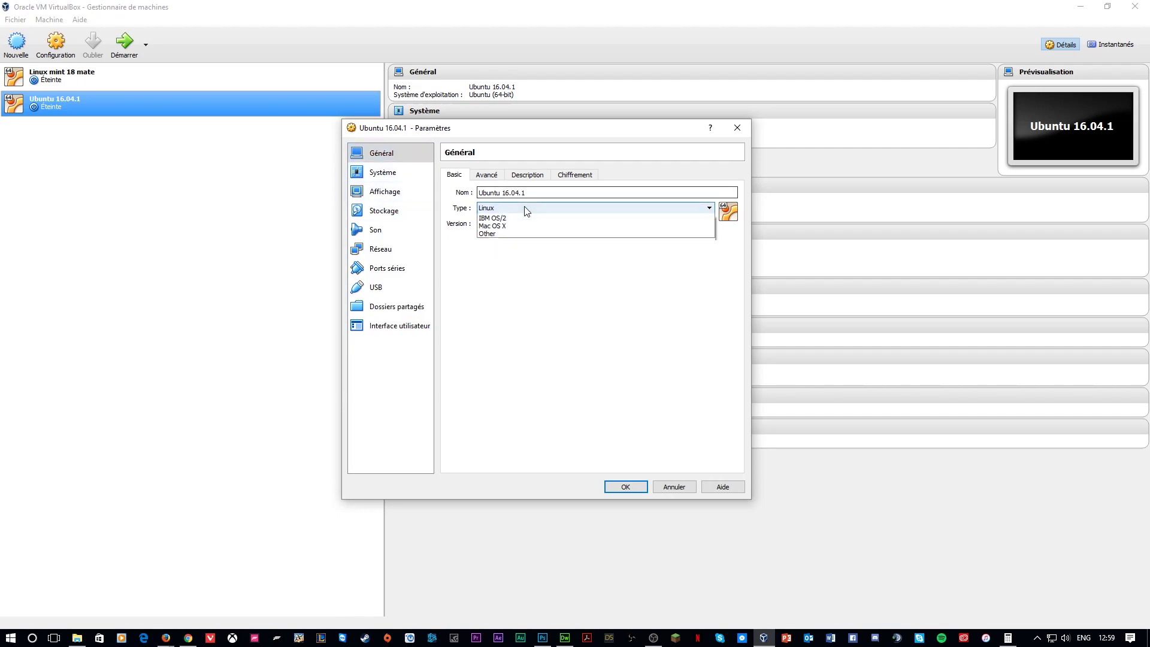
click(550, 315)
click(538, 210)
click(580, 313)
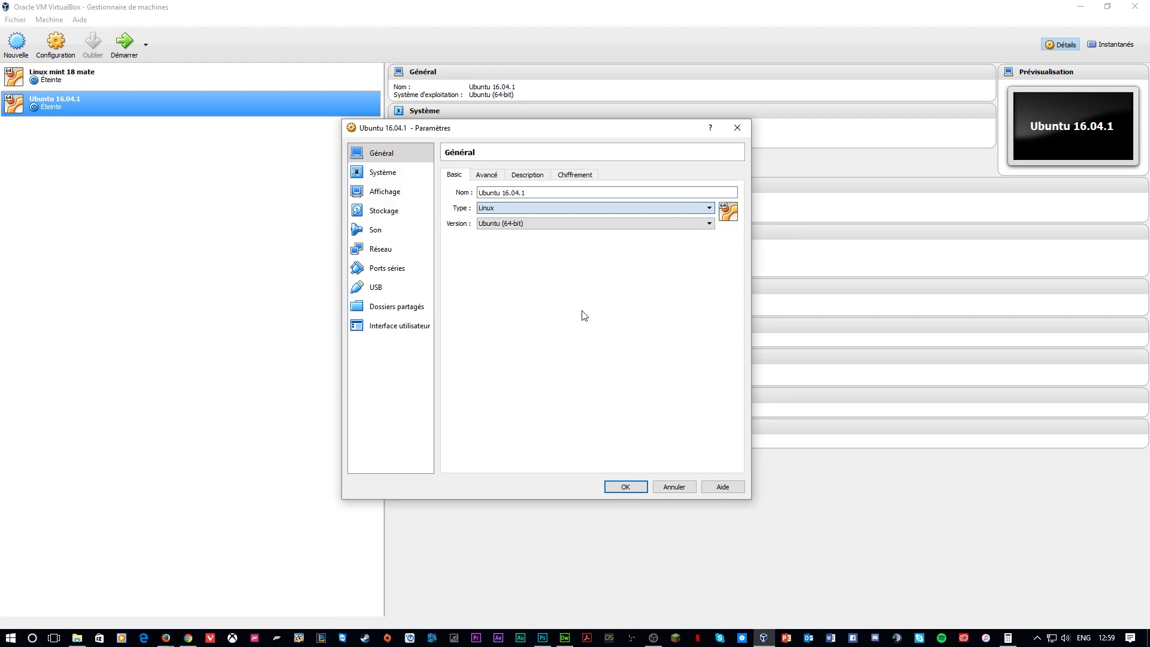
Set the number of processors to 2 in the machine's system settings.
click(367, 175)
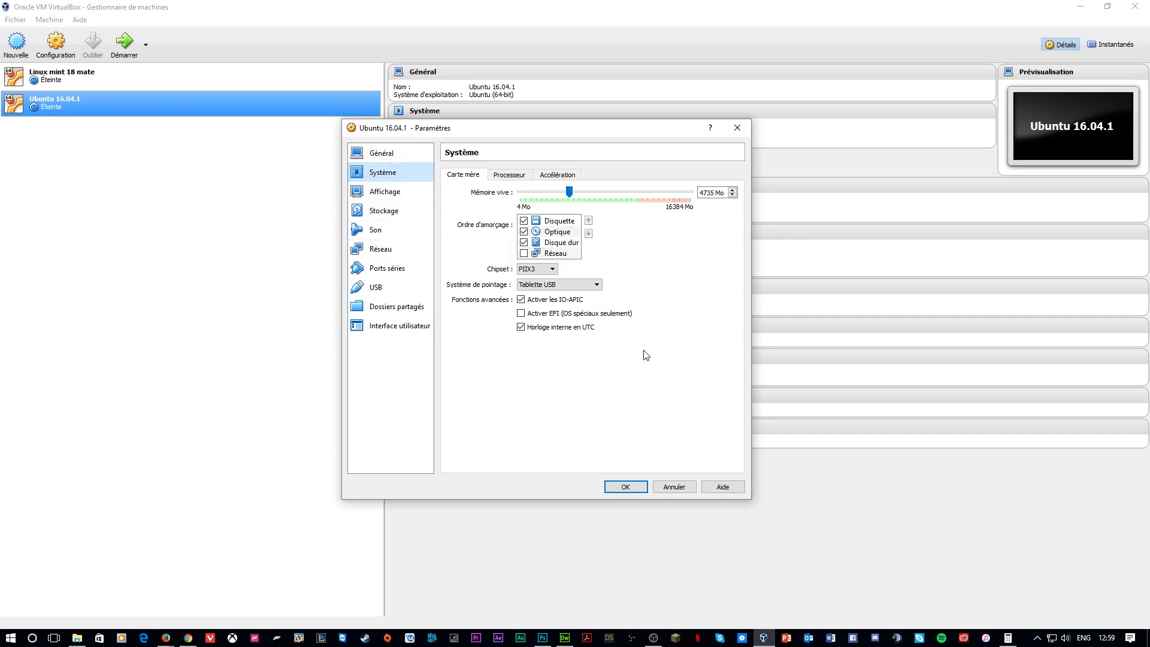
click(512, 176)
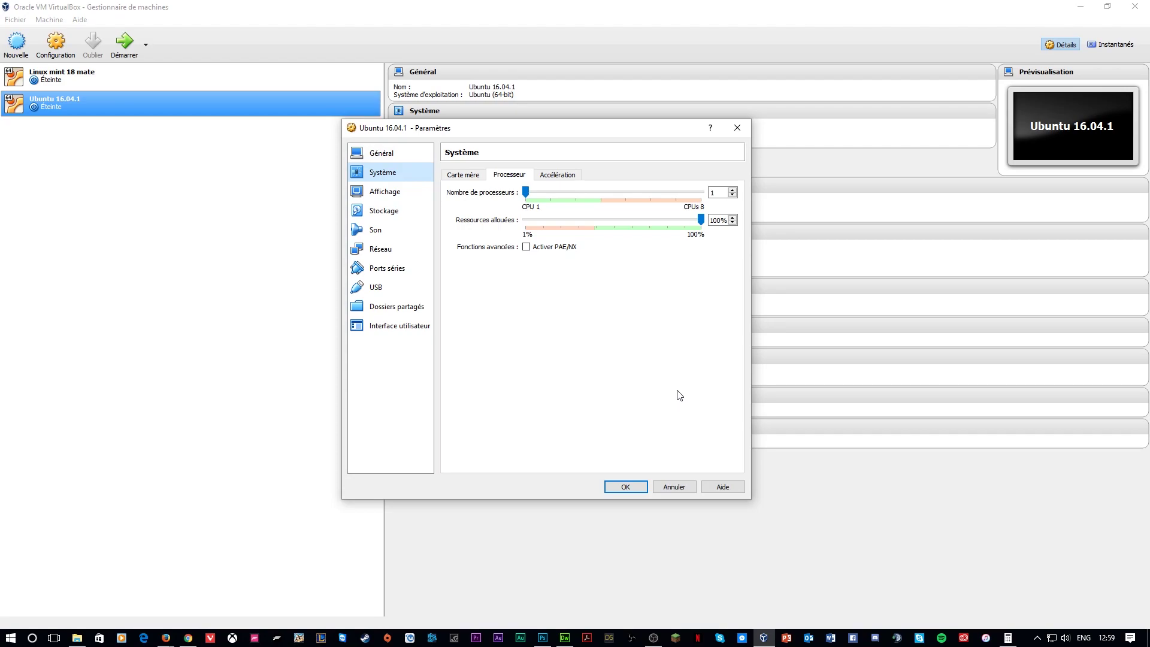
click(528, 194)
drag(557, 200, 557, 199)
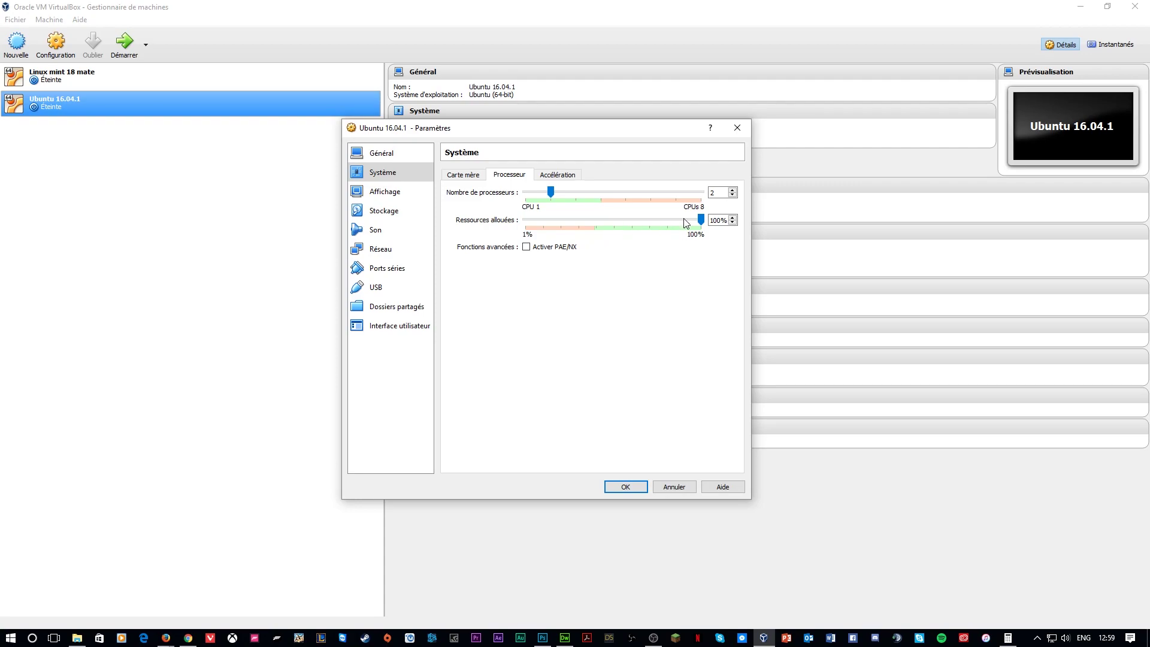
Try lower allocated processor resources, restore them to 100%, and look over the acceleration and motherboard options.
drag(702, 221, 648, 221)
drag(617, 216, 613, 218)
drag(615, 219, 749, 232)
click(548, 174)
click(468, 175)
Raise the machine's video memory to 128 MB in the display settings.
click(385, 192)
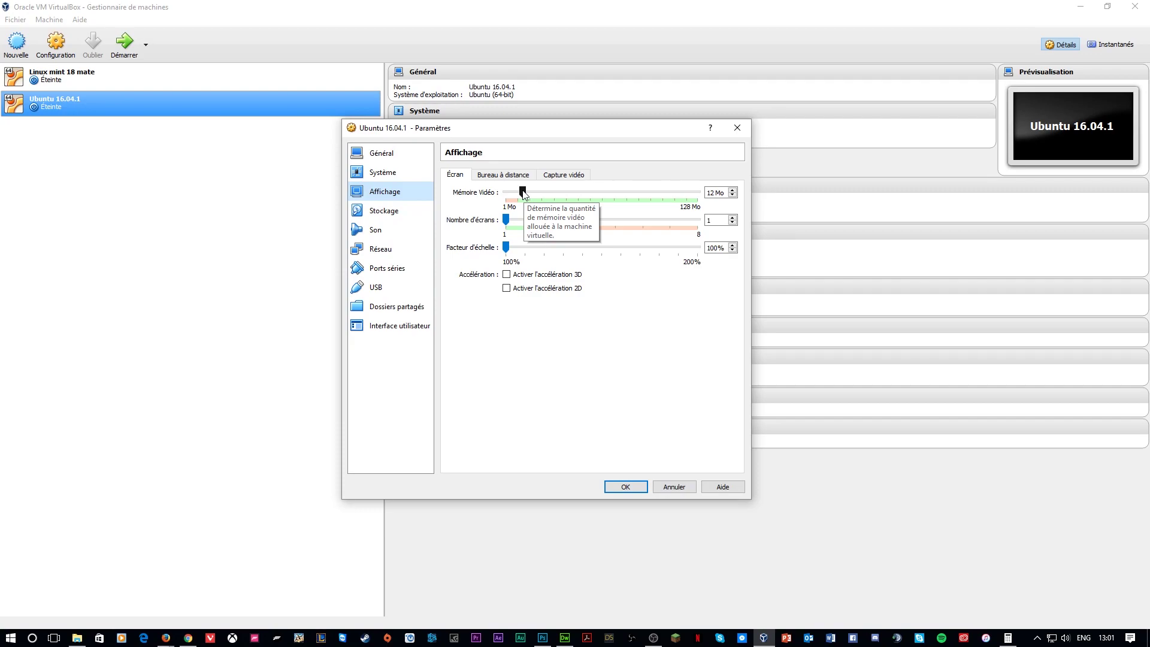
drag(525, 192, 697, 192)
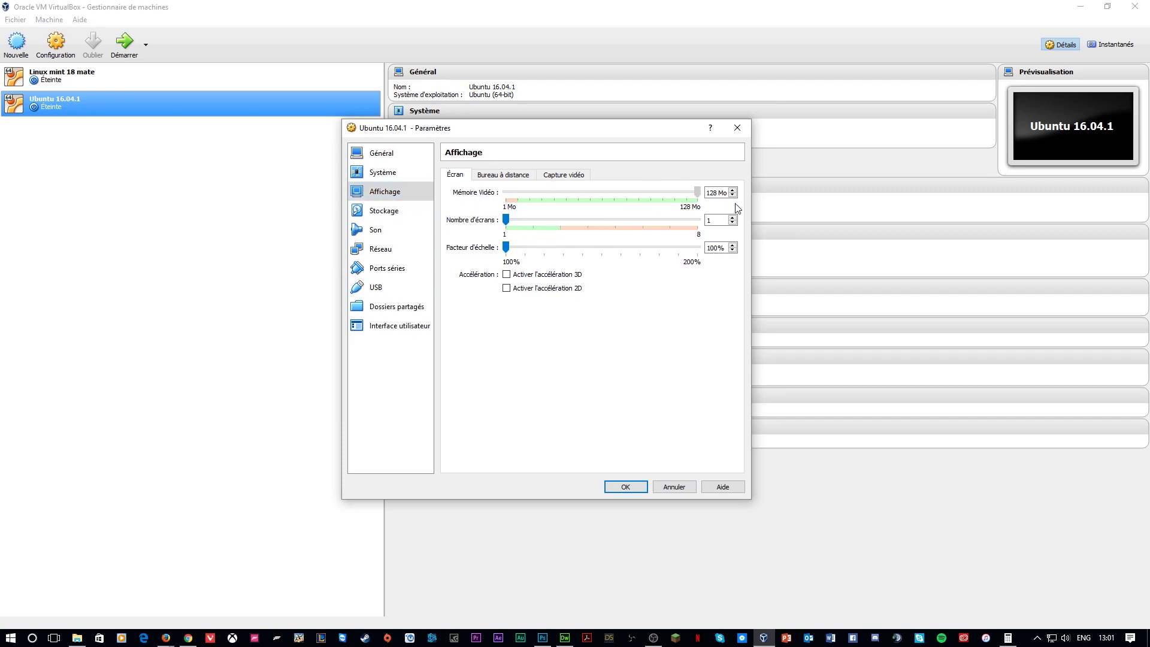
Try out different numbers of screens in the display settings.
click(506, 216)
mouse_move(530, 226)
mouse_down()
mouse_move(559, 227)
mouse_move(516, 231)
mouse_move(526, 217)
mouse_up()
key(ctrl)
key(ctrl)
key(ctrl)
key(ctrl)
key(ctrl)
key(ctrl)
key(ctrl)
mouse_move(532, 221)
mouse_down()
mouse_move(514, 225)
mouse_move(563, 229)
mouse_move(529, 225)
mouse_up()
mouse_move(551, 222)
mouse_down()
mouse_move(532, 219)
mouse_move(555, 230)
mouse_move(533, 222)
mouse_up()
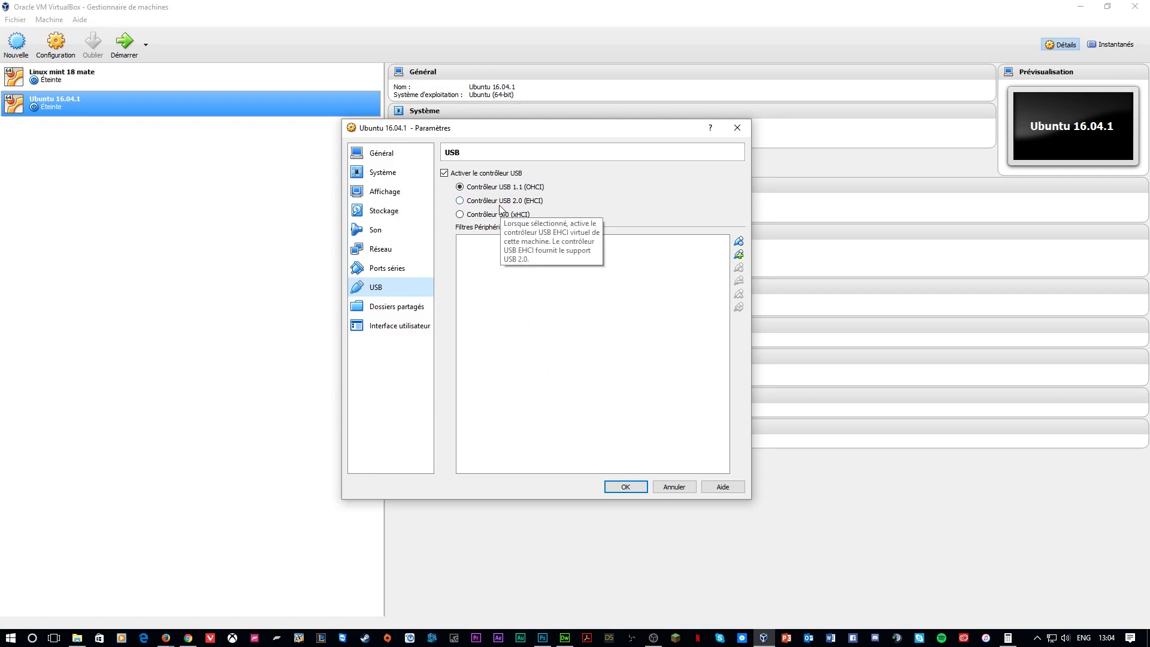
Try the USB 2.0 (EHCI) and 3.0 (xHCI) controllers and return to the USB 1.1 (OHCI) controller.
click(471, 205)
click(466, 215)
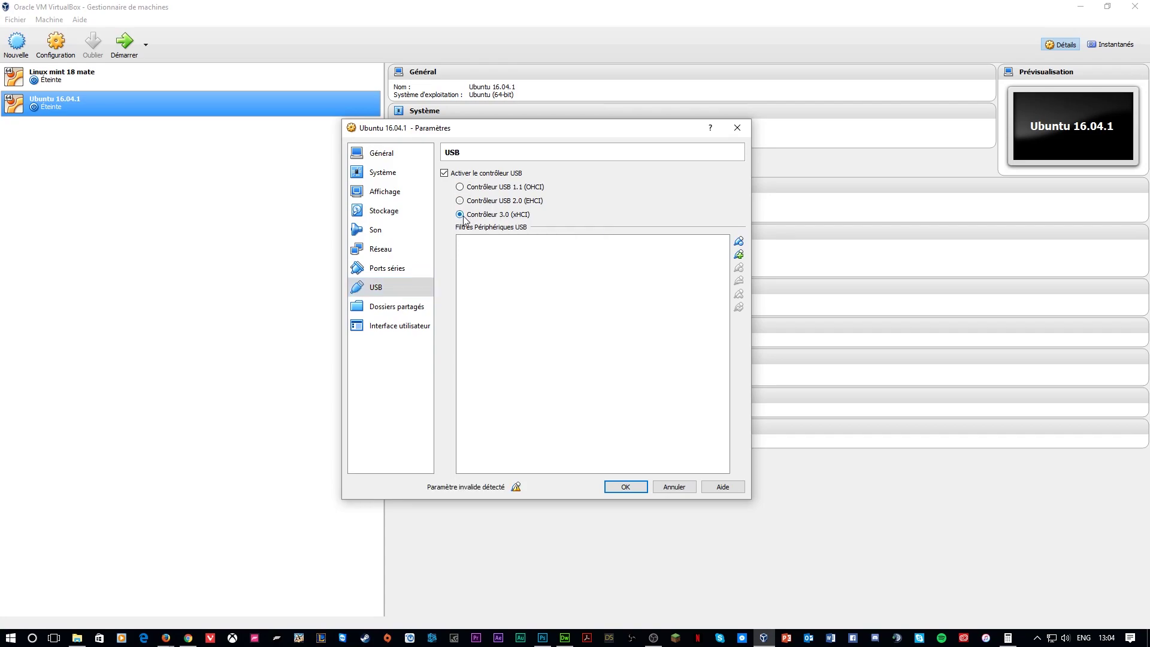
click(460, 187)
click(459, 201)
click(460, 187)
click(459, 214)
click(461, 201)
click(470, 215)
click(486, 188)
Examine the host devices offered for USB device filters without adding any.
click(740, 254)
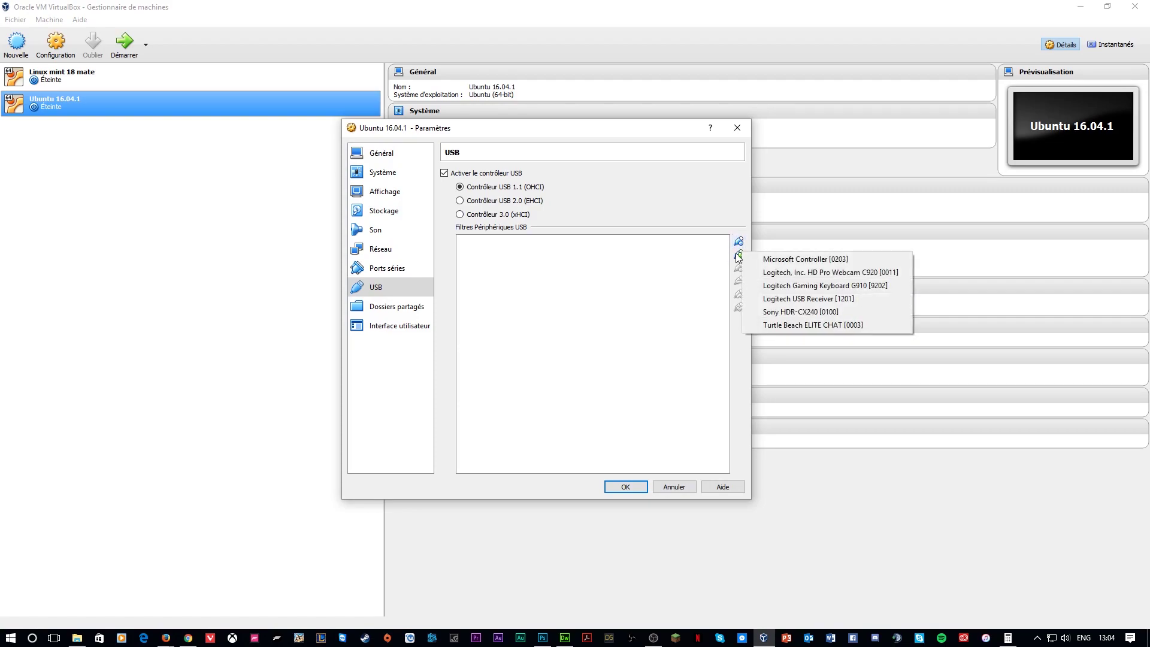
click(737, 254)
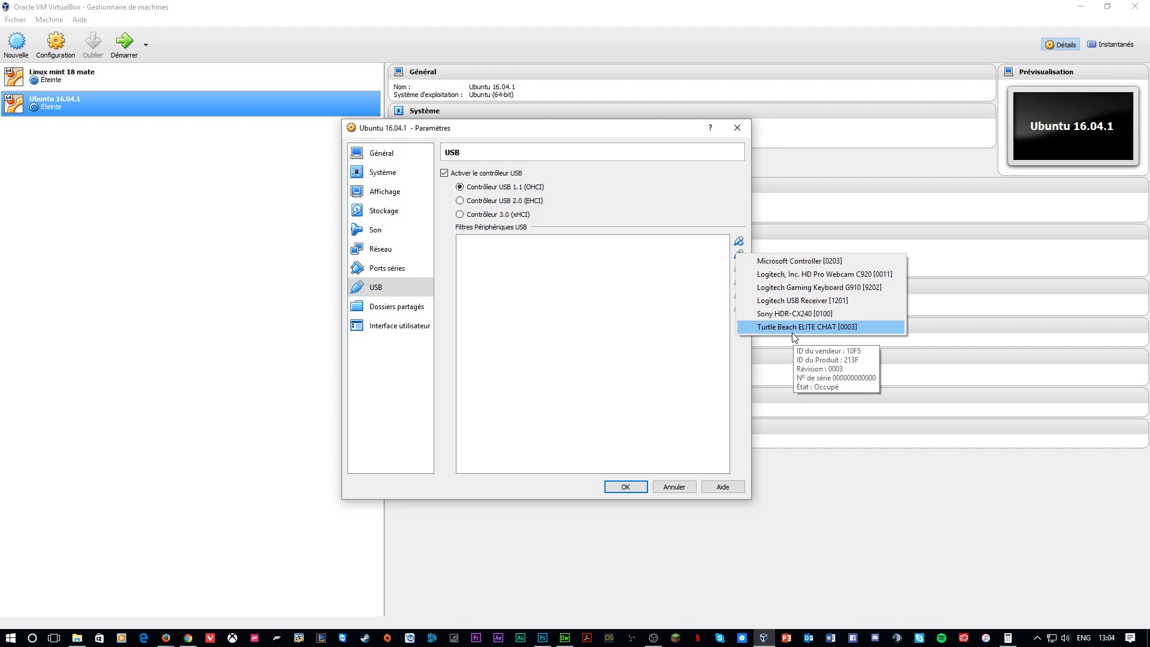
click(687, 328)
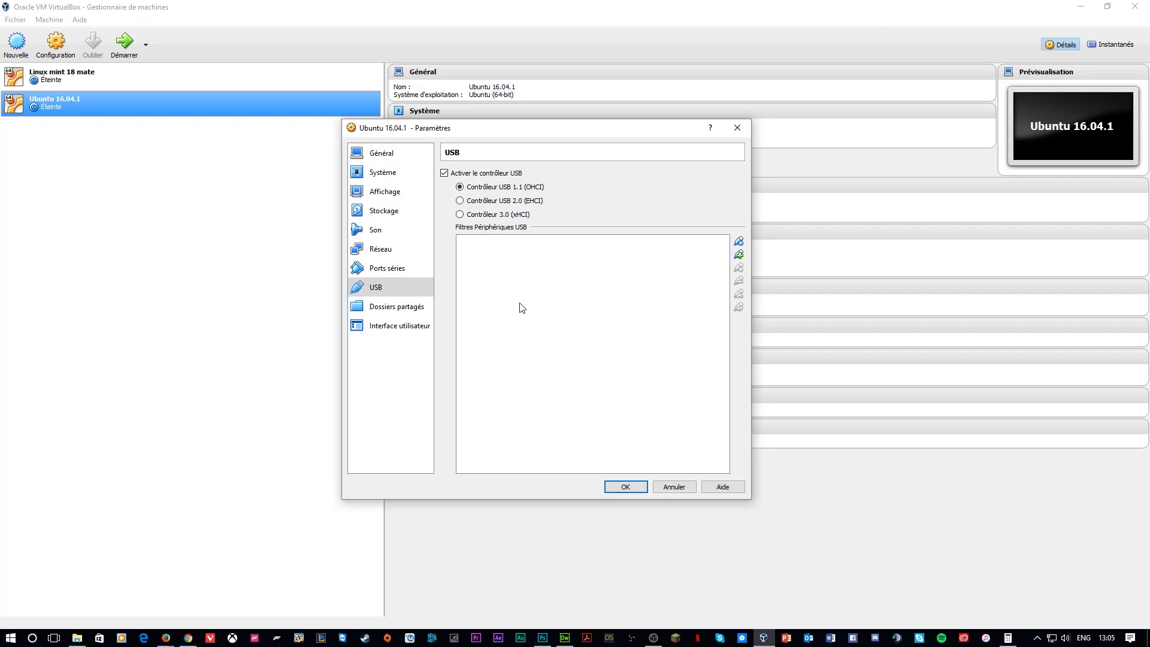
Examine the options for adding a shared folder, including the folder browser, and close them without adding one.
click(386, 313)
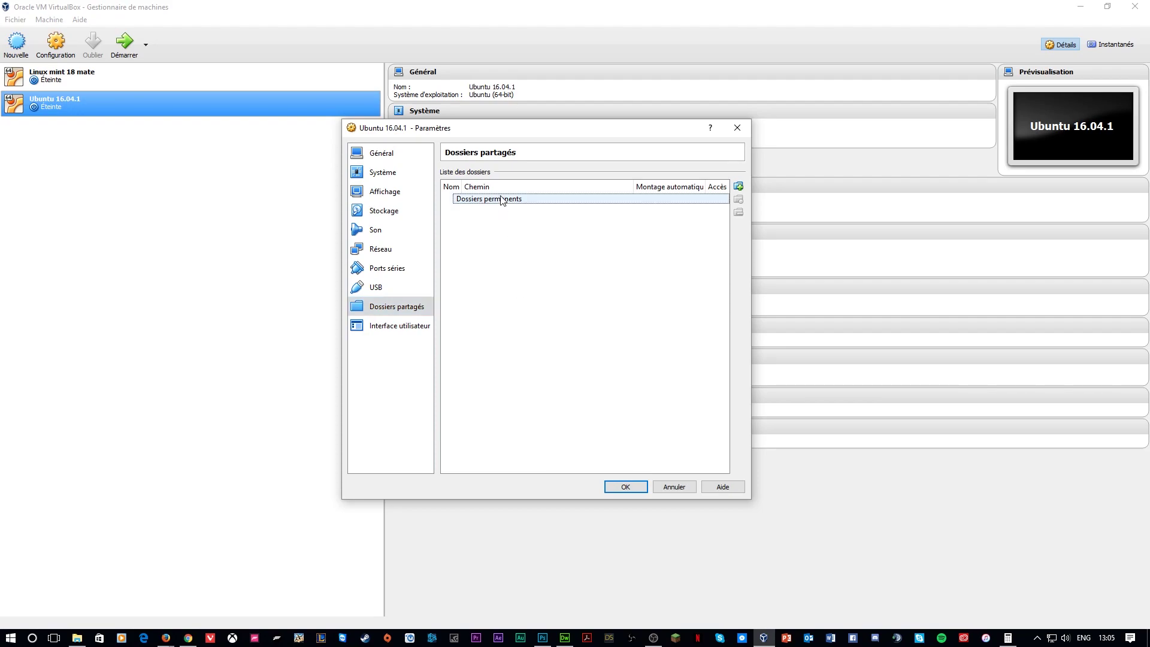
click(739, 187)
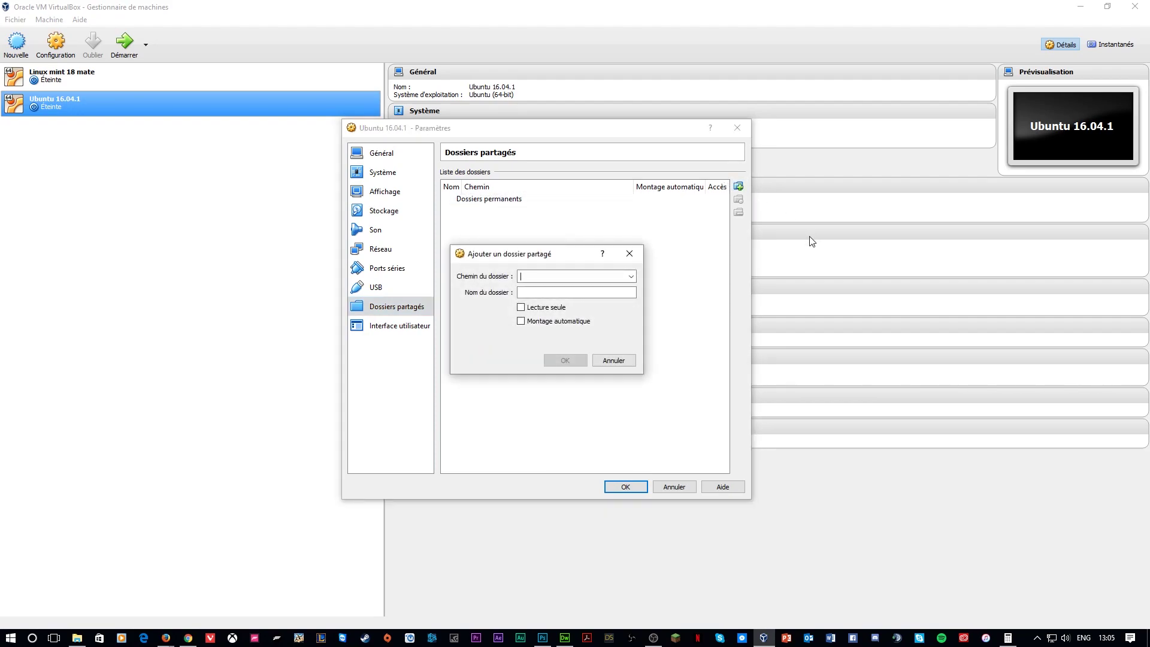
click(614, 277)
click(584, 298)
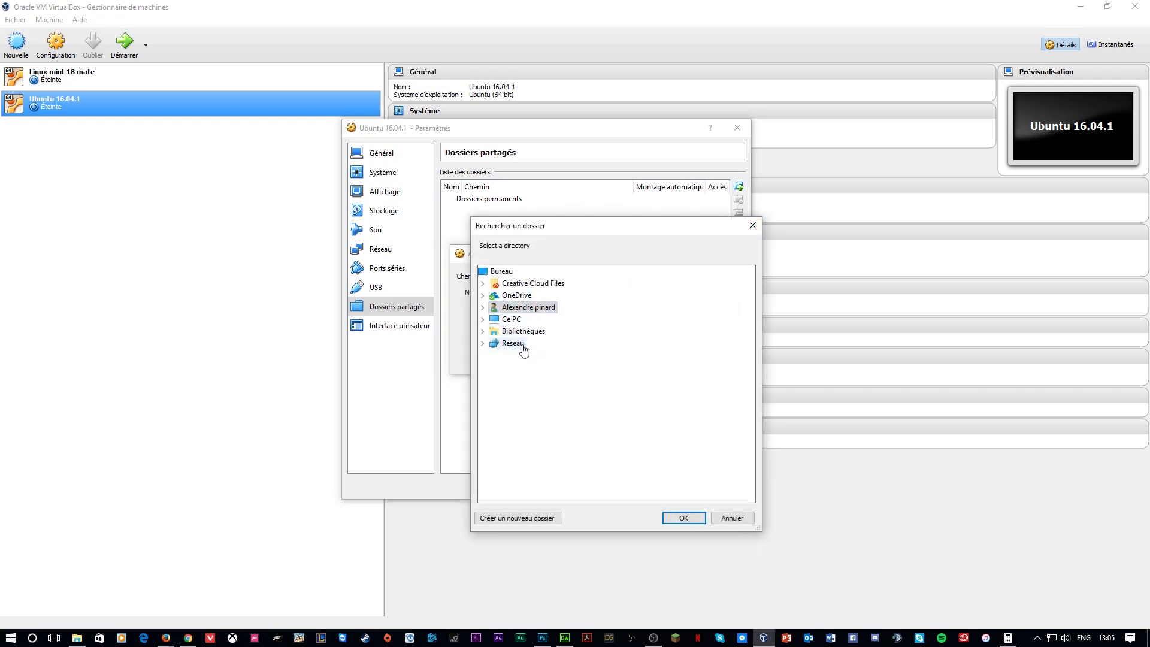
click(753, 225)
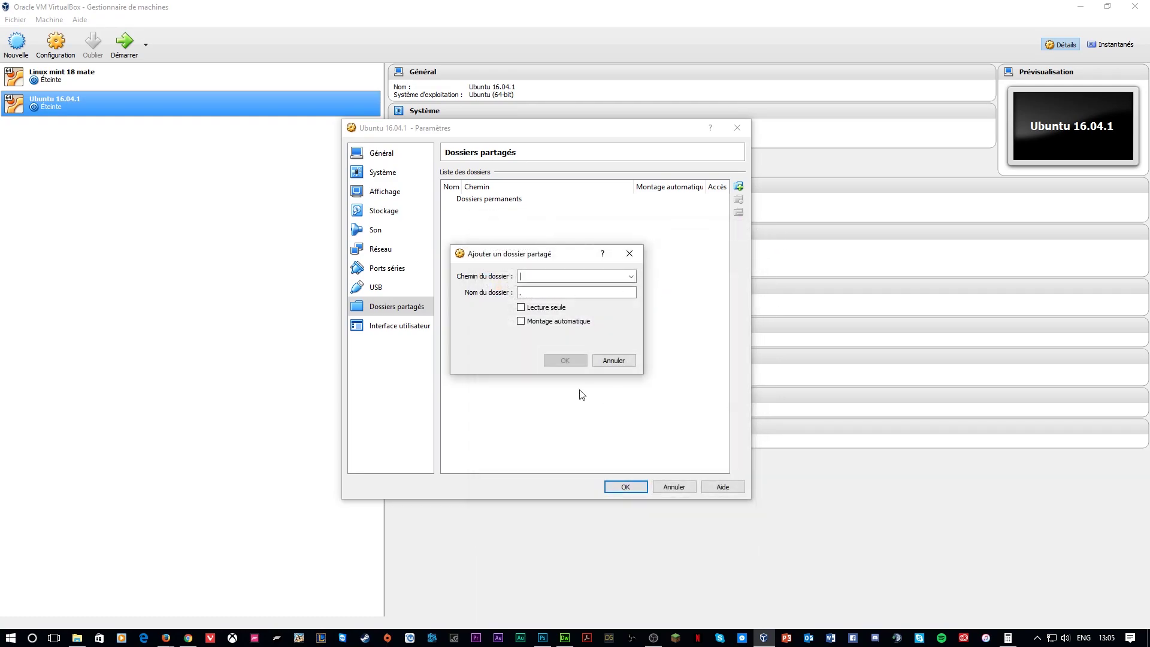
click(620, 360)
Look over the user interface options, accept the settings, and start the Ubuntu 16.04.1 machine.
click(386, 326)
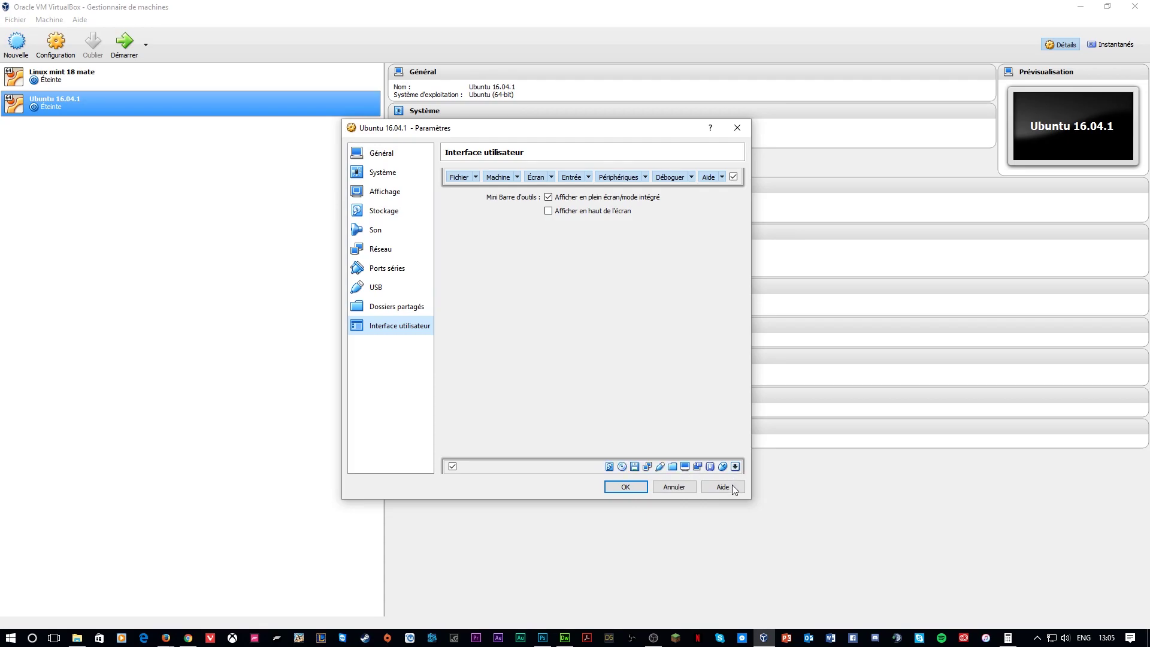
click(625, 486)
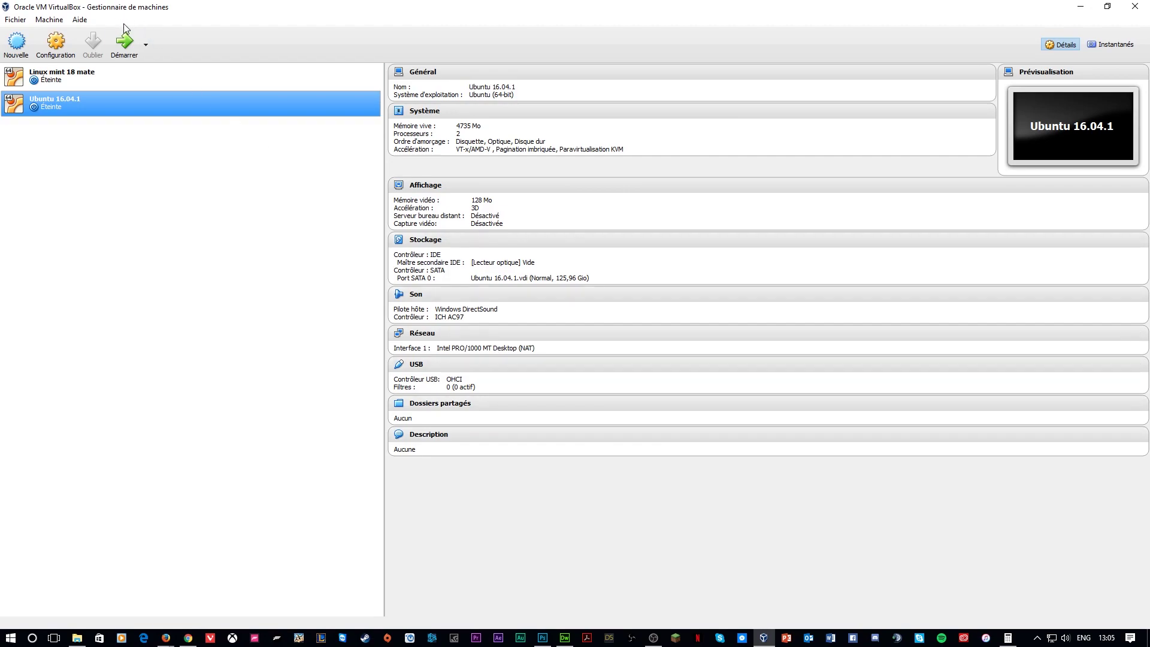
click(125, 44)
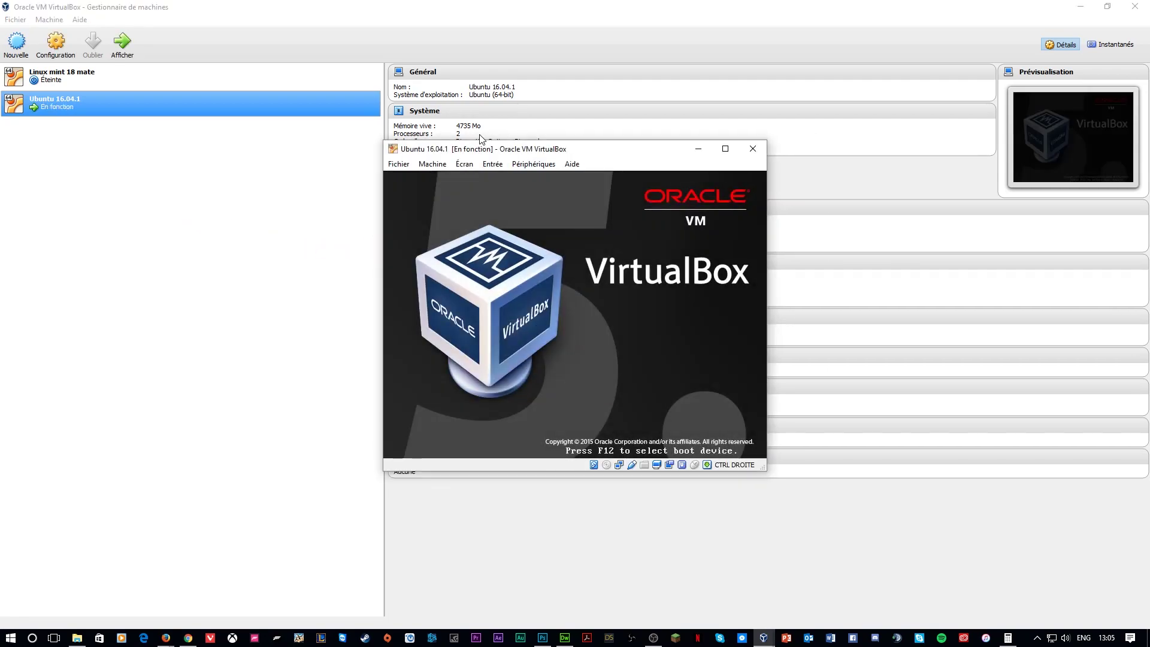
click(523, 166)
mouse_move(527, 178)
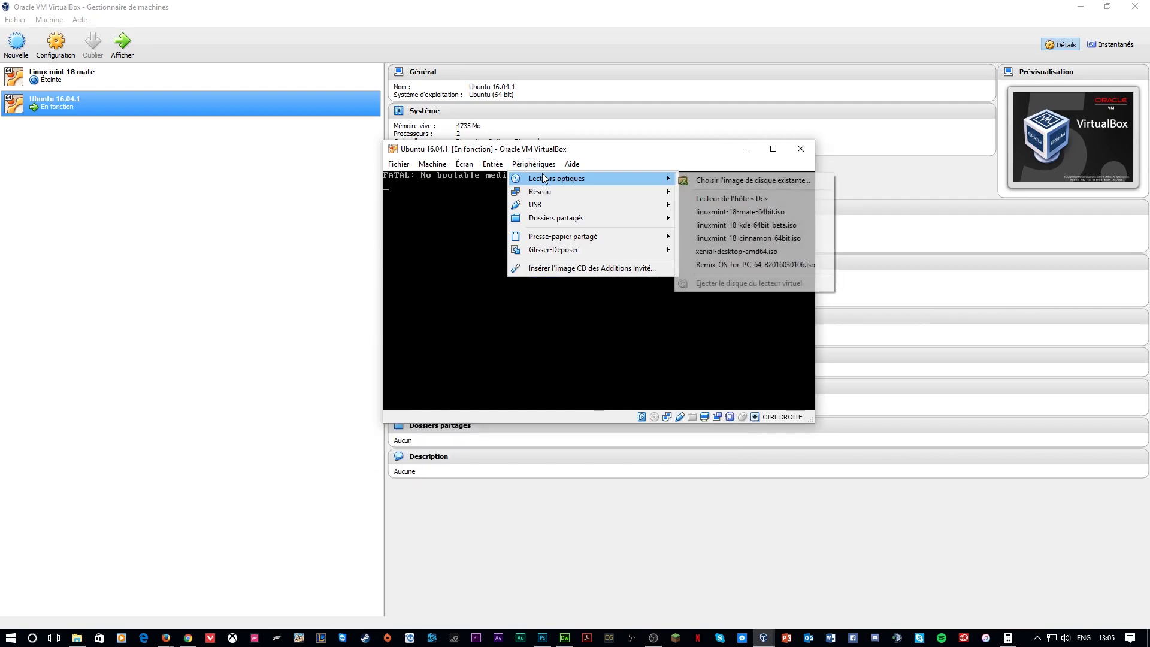
click(474, 191)
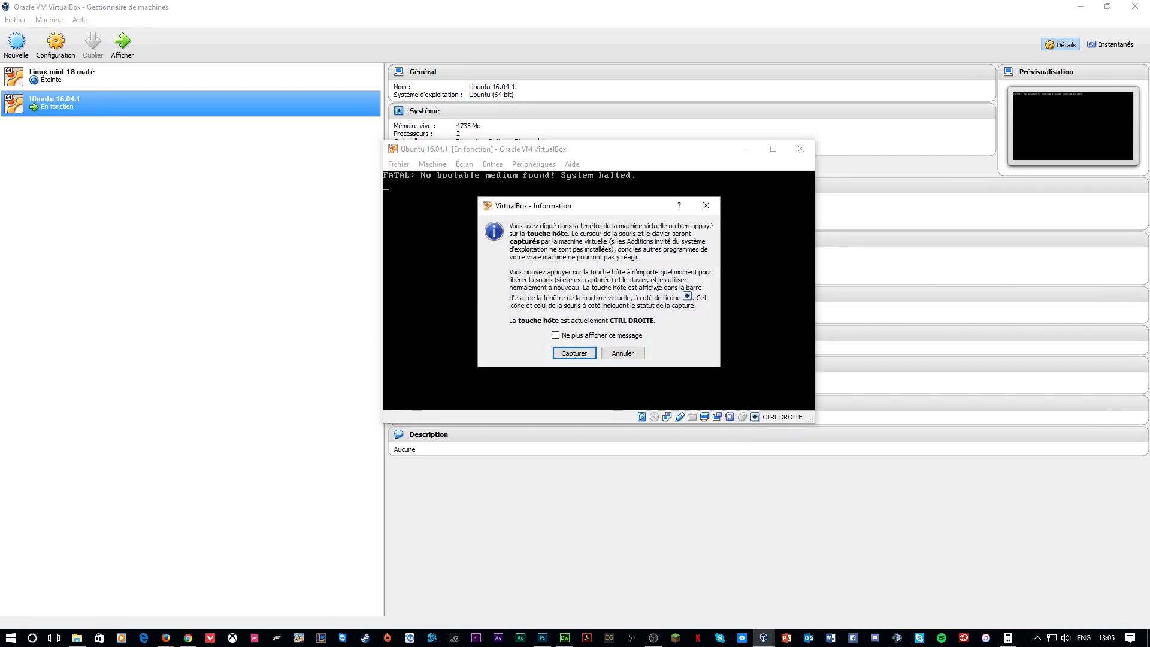
click(620, 354)
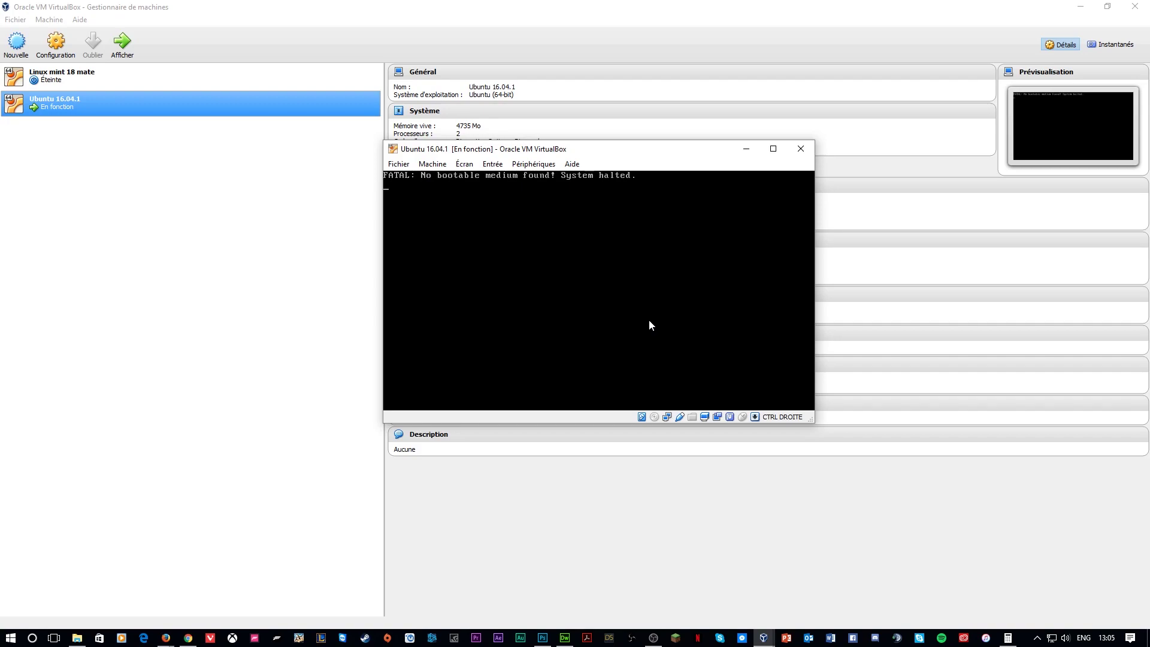
click(533, 163)
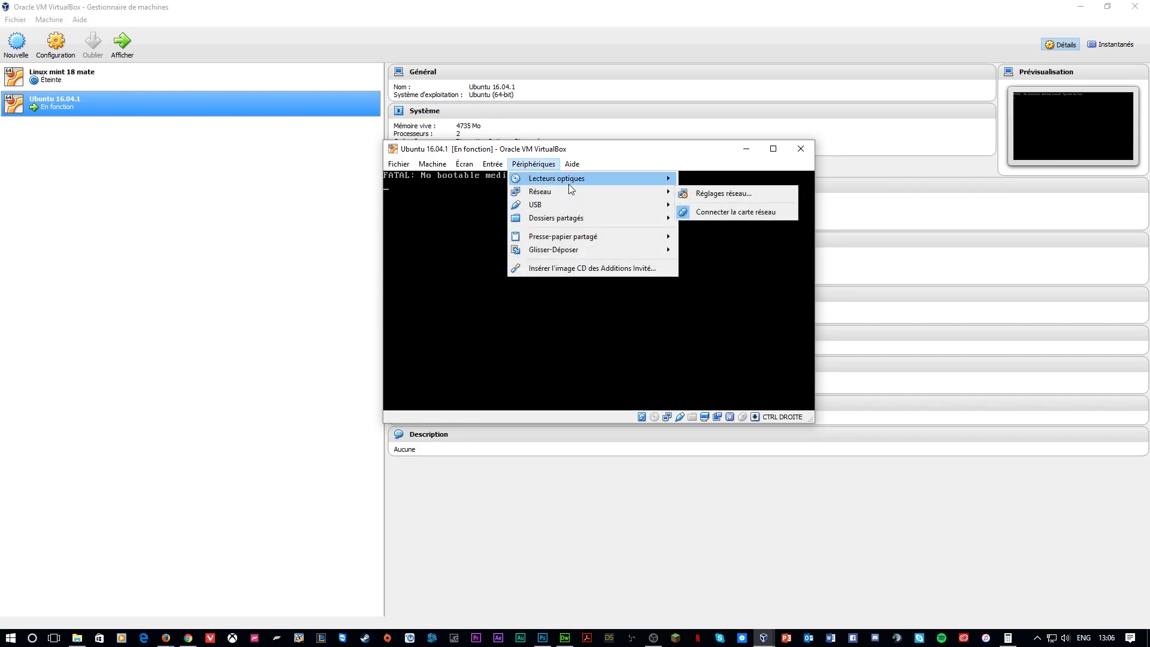
click(530, 150)
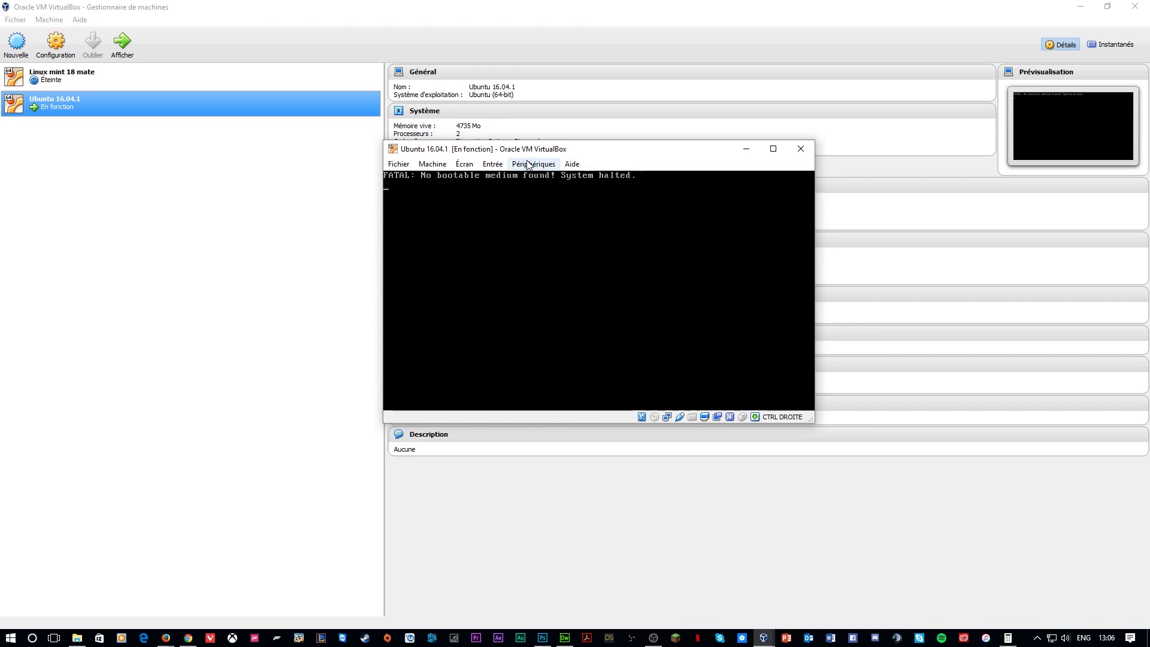
click(527, 164)
click(527, 165)
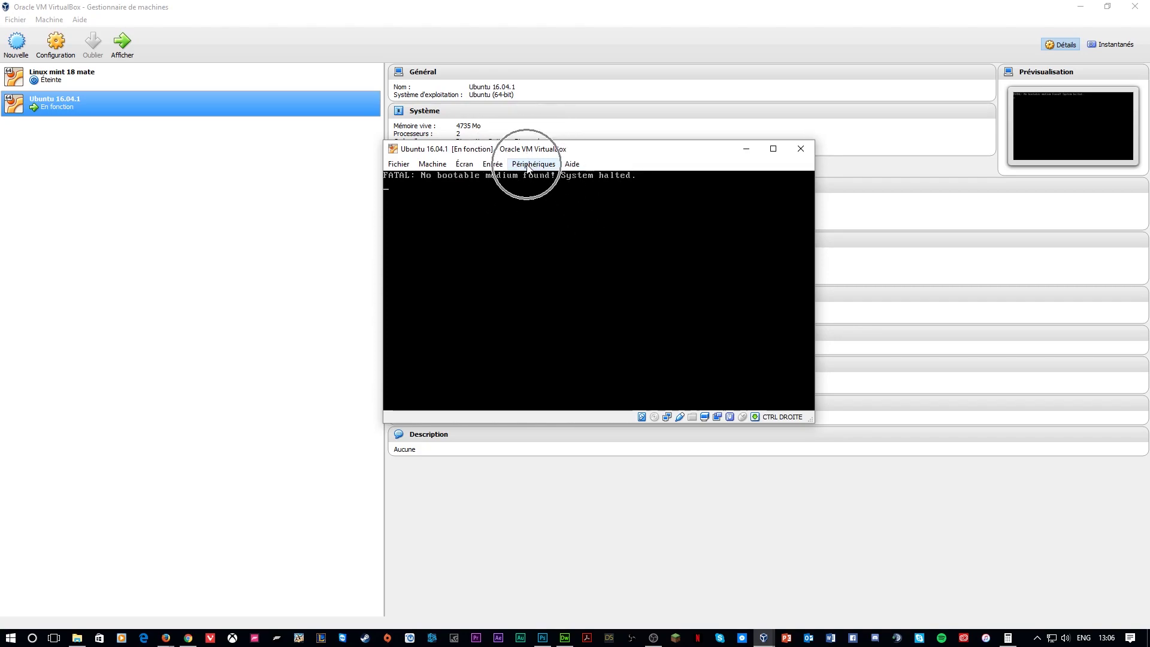
Load the ubuntu-16.04.1-desktop-amd64 disk image from the OS folder in Téléchargement on drive E: into the machine's optical drive.
click(541, 168)
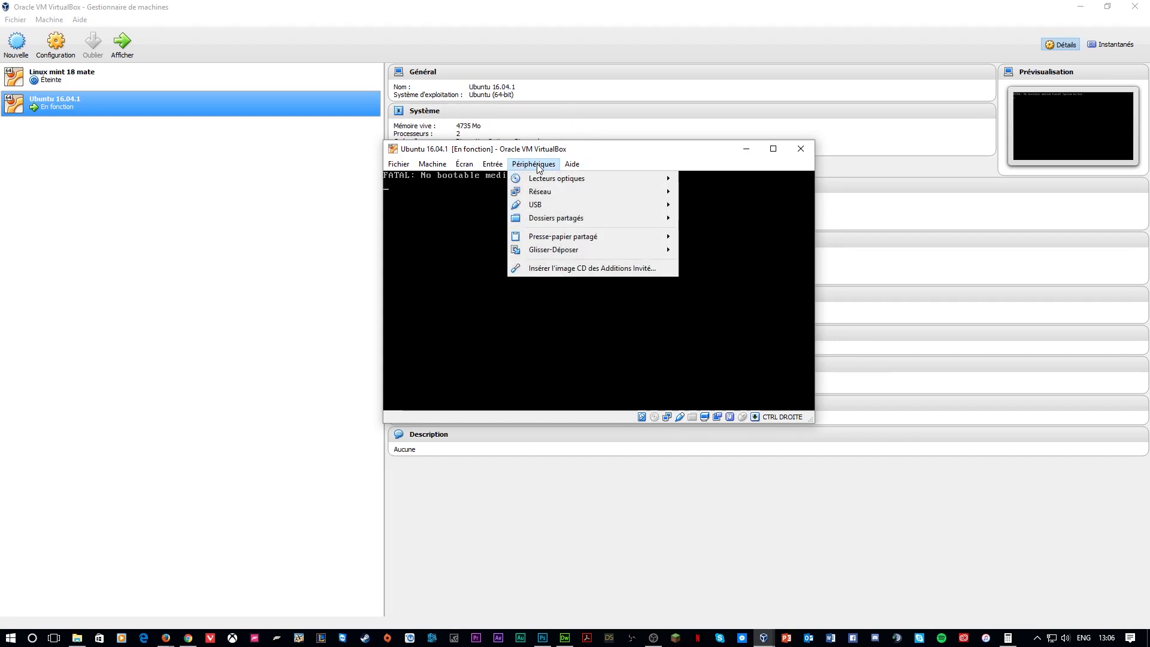
mouse_move(539, 182)
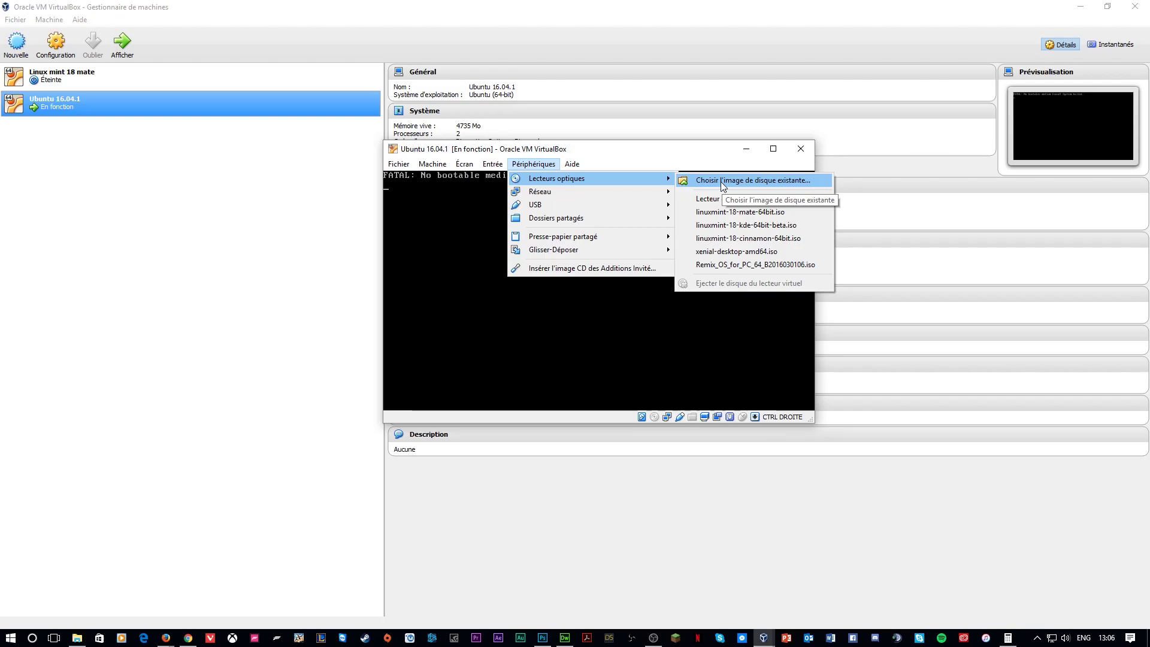
click(721, 182)
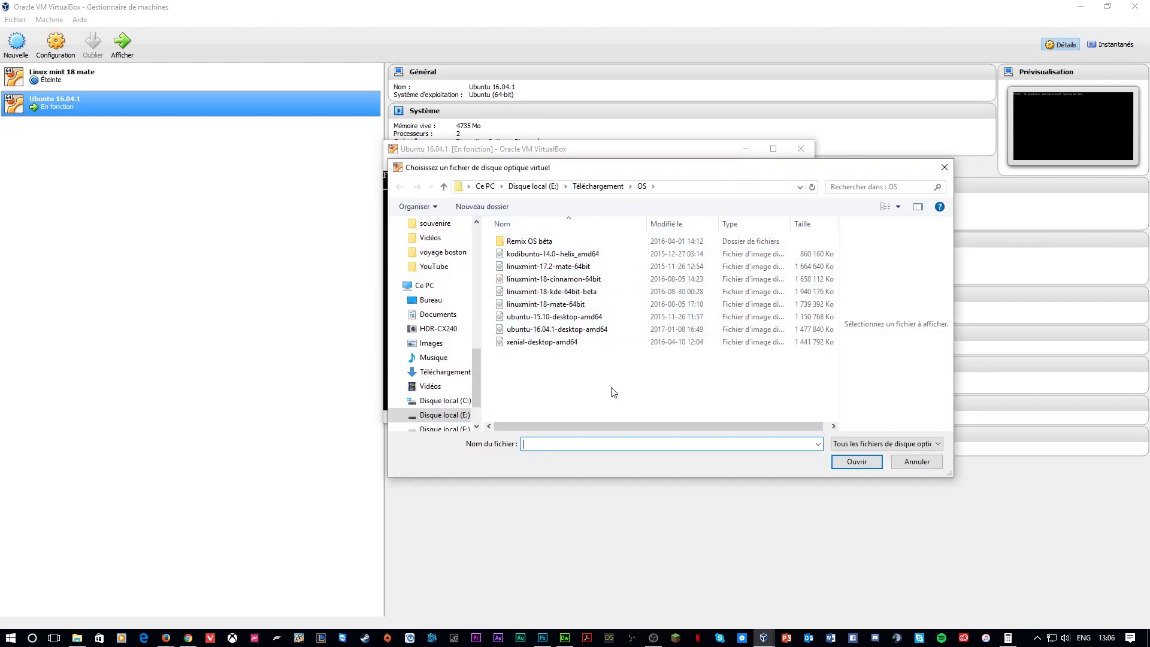
click(529, 335)
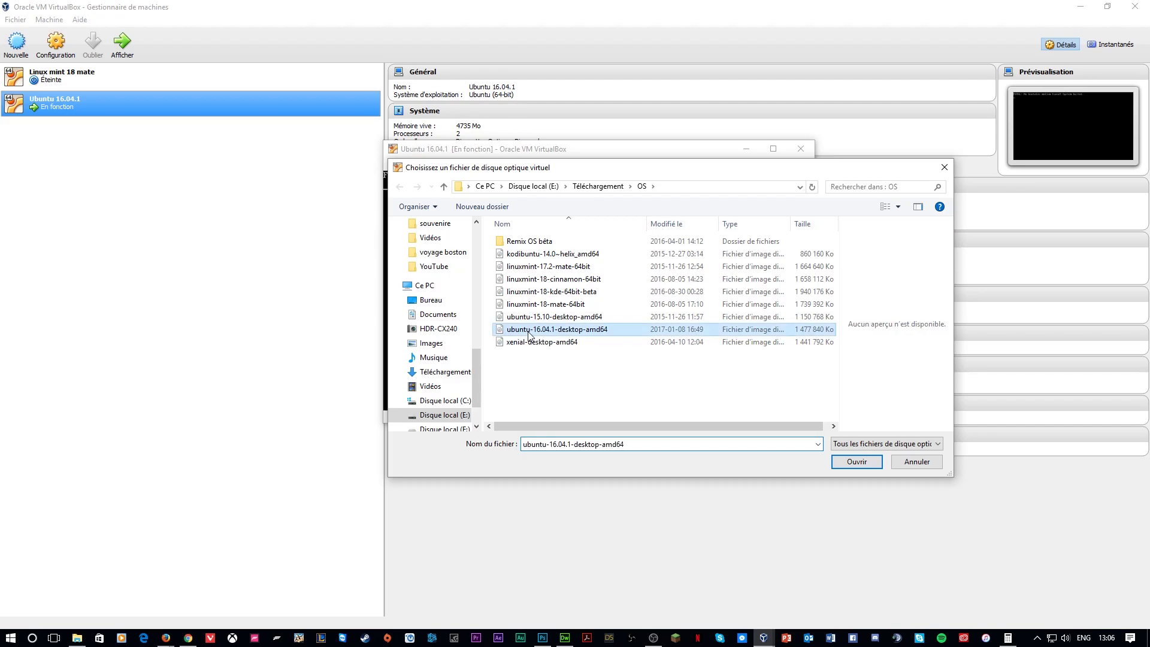
click(846, 461)
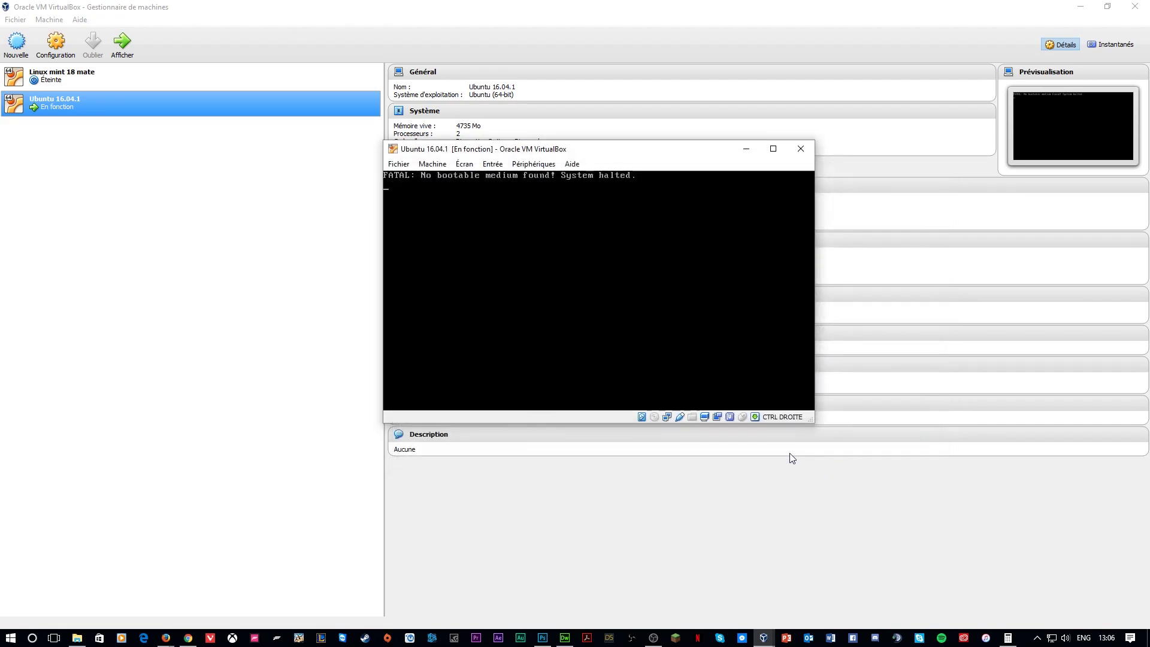
click(397, 164)
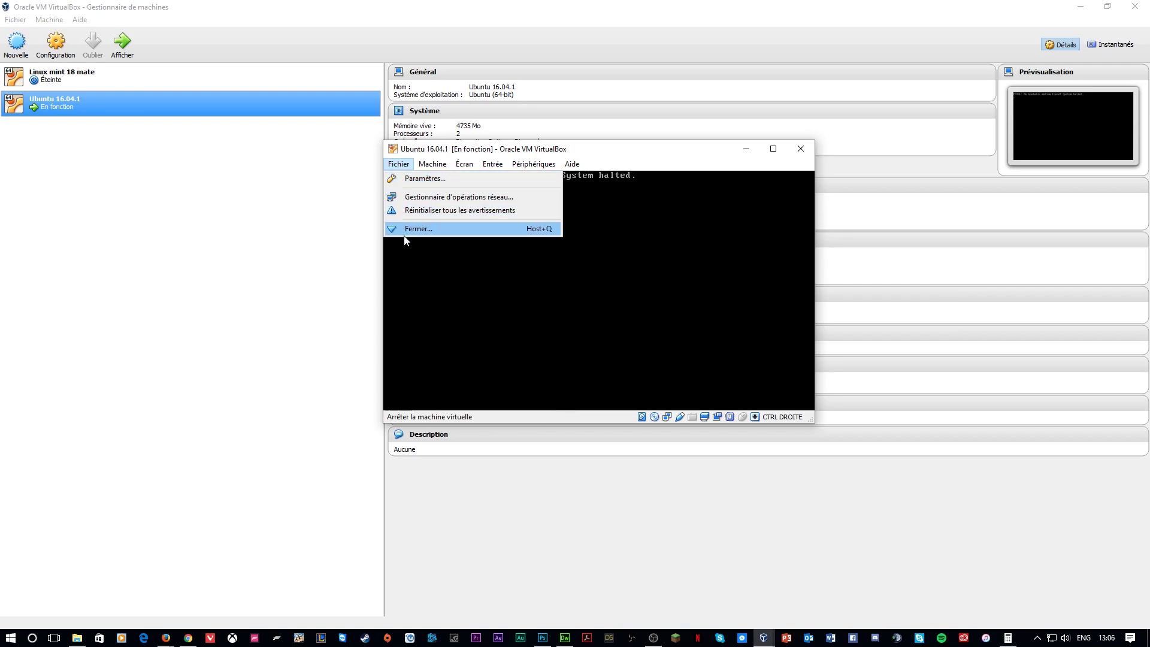
click(405, 258)
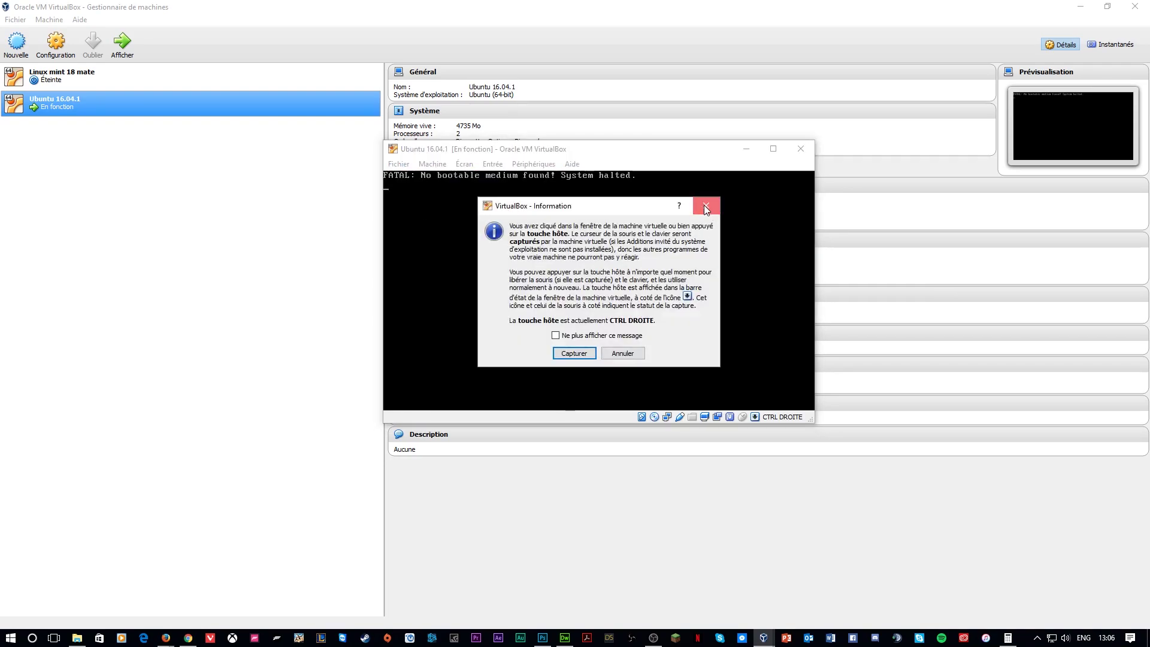
click(621, 353)
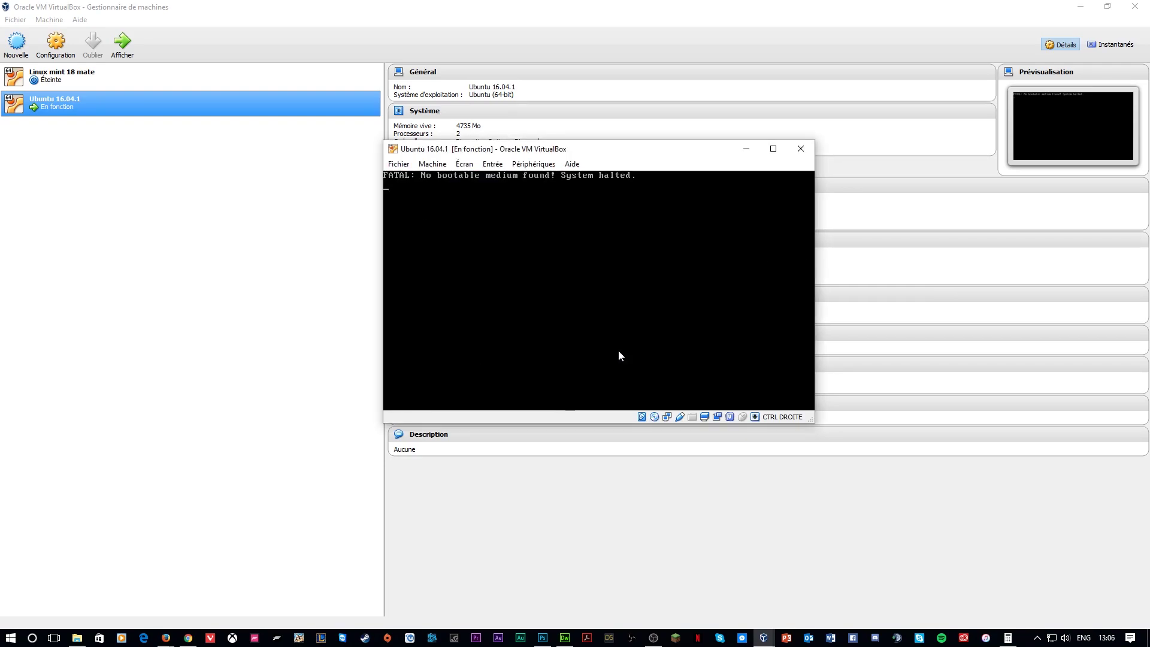
Restart the Ubuntu 16.04.1 virtual machine and maximize its window, dismissing the mouse integration notice.
click(434, 169)
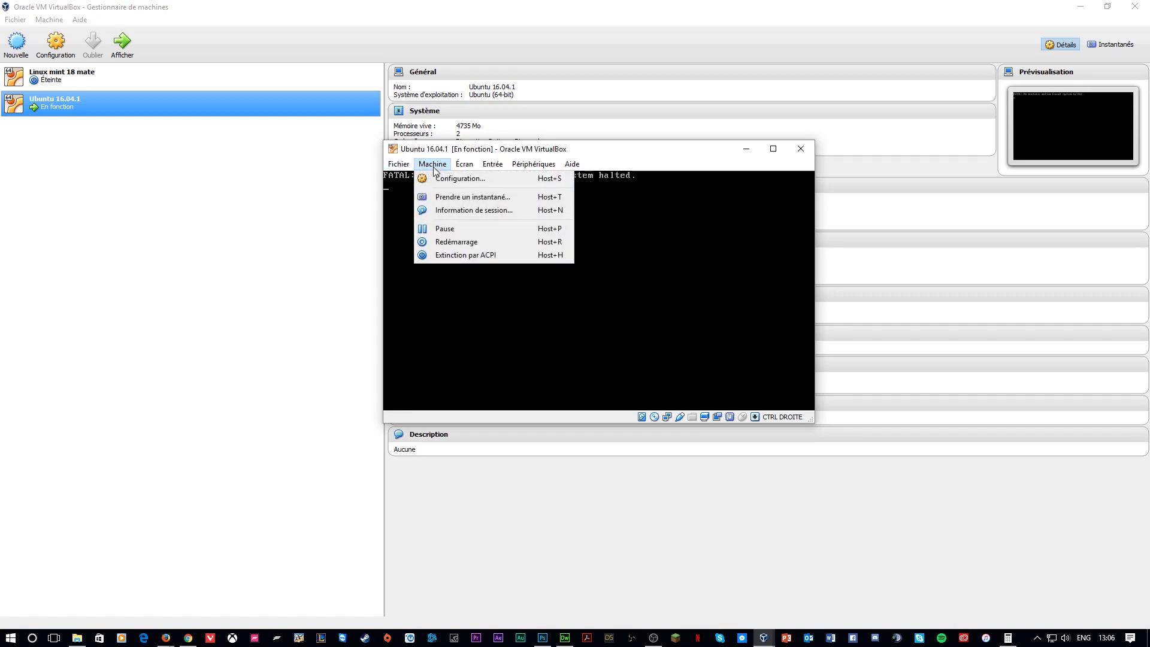
click(434, 242)
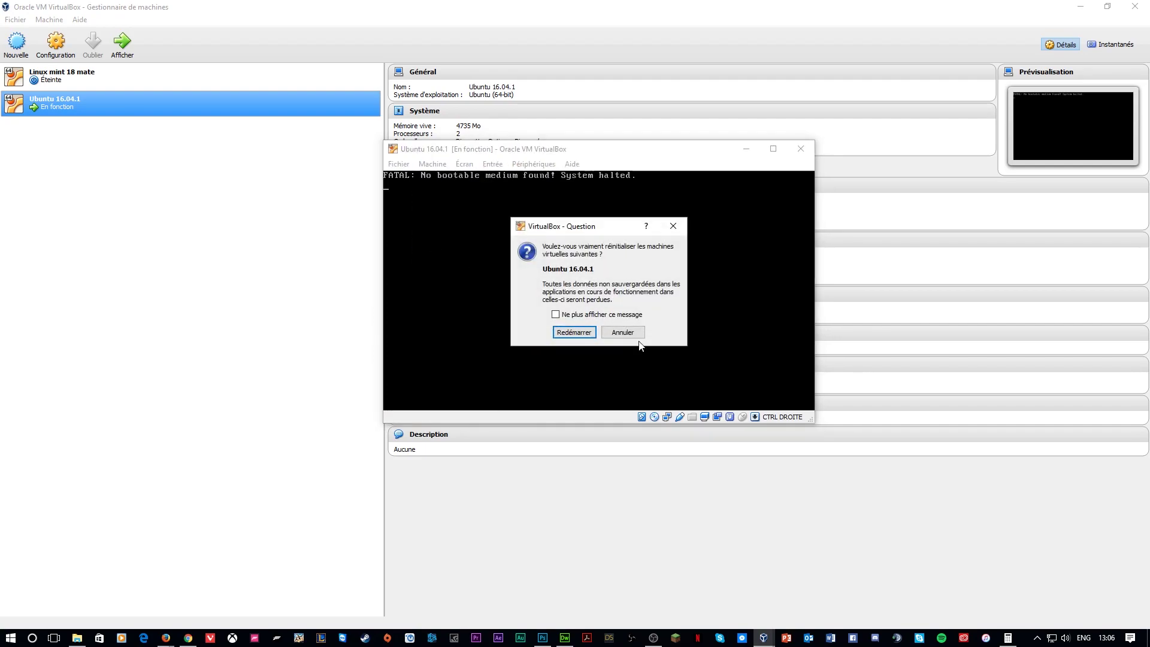
click(572, 333)
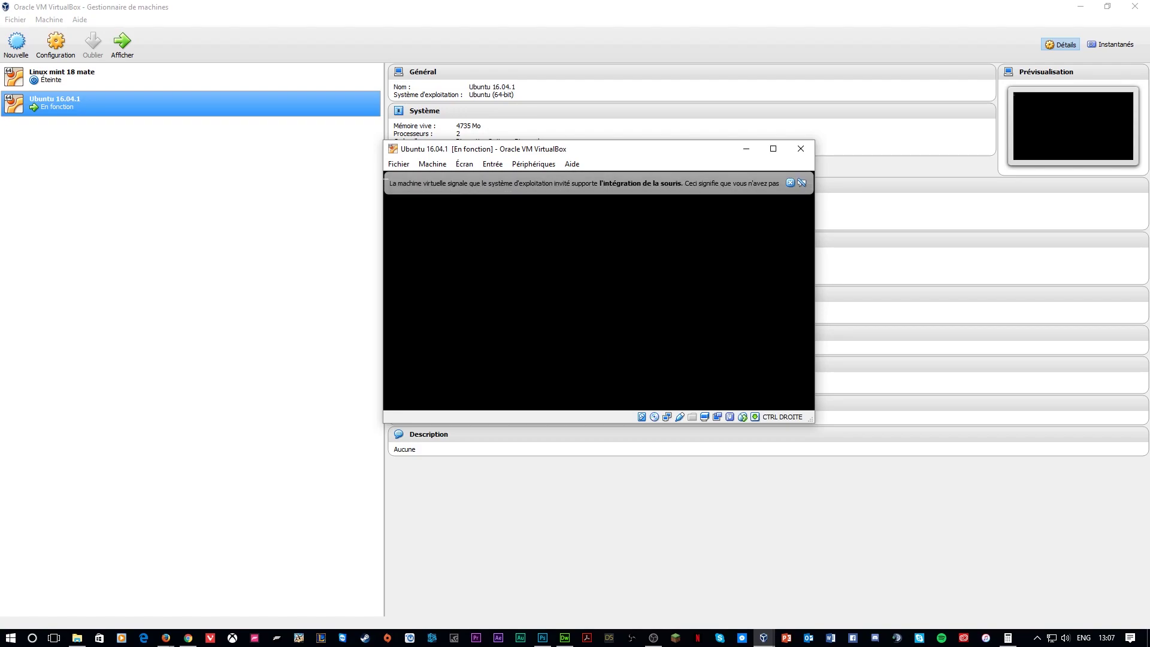
click(790, 183)
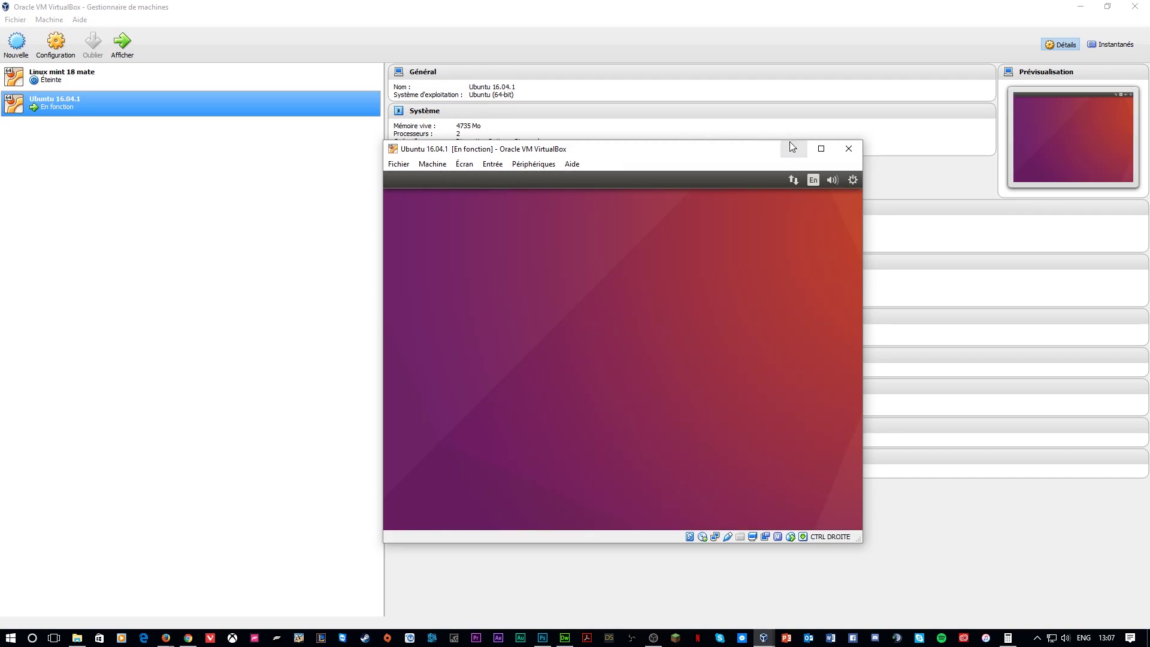
click(823, 149)
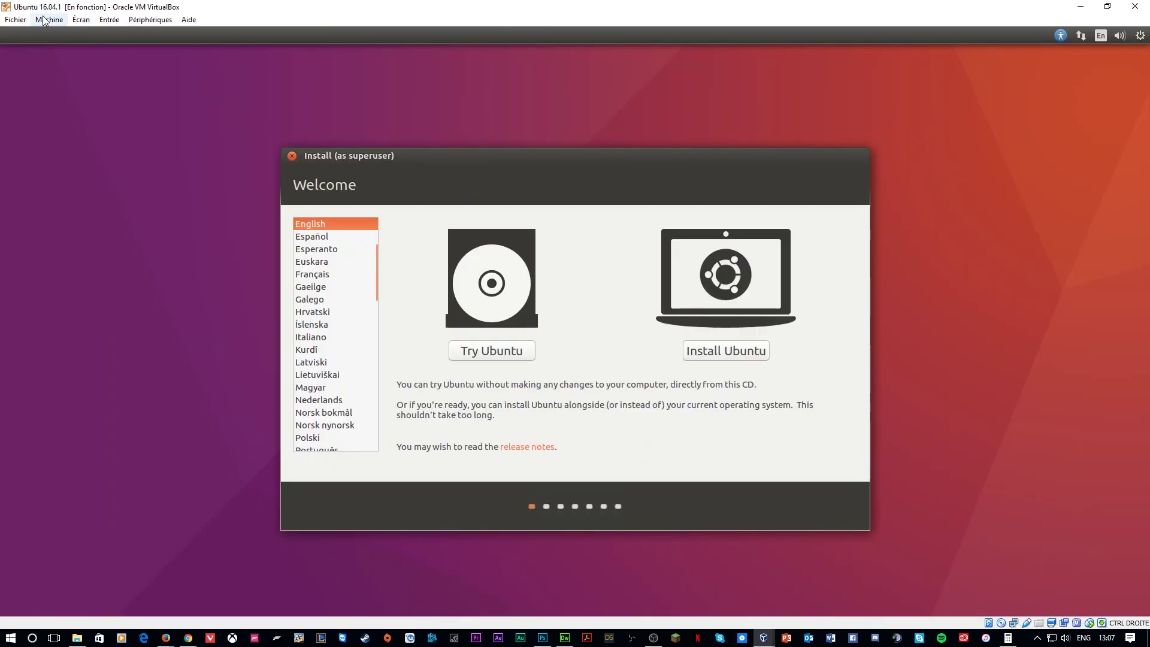
Set the welcome screen's language to Français and launch the Ubuntu trial session, closing the keyboard shortcuts overlay.
drag(655, 160, 557, 1)
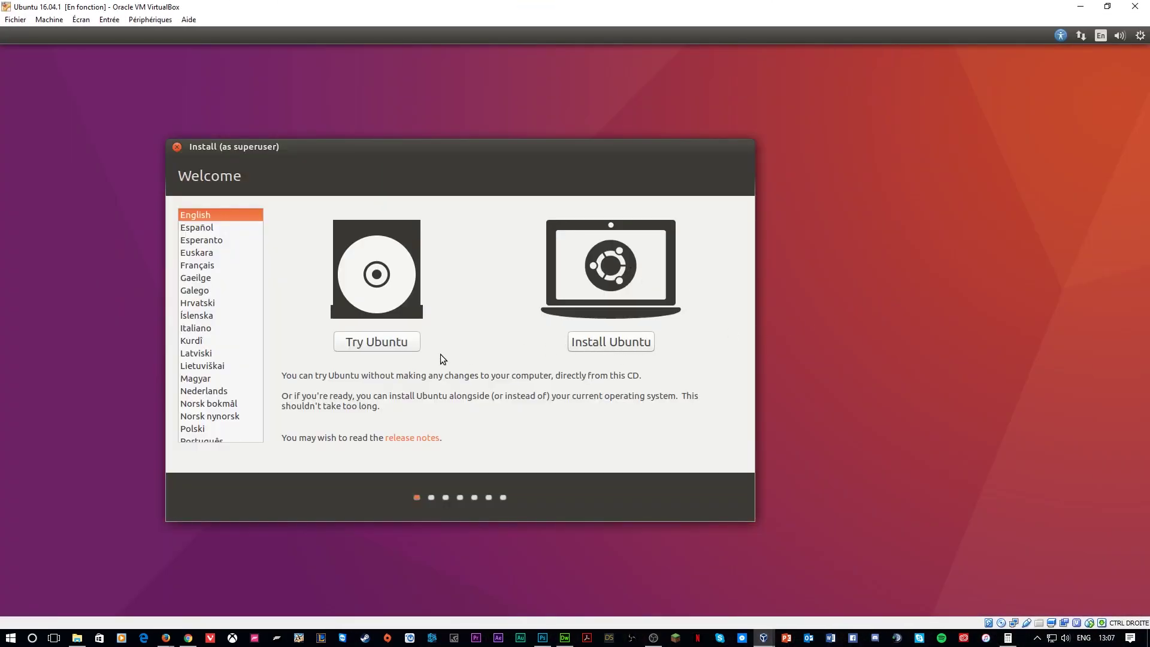
drag(380, 142, 512, 123)
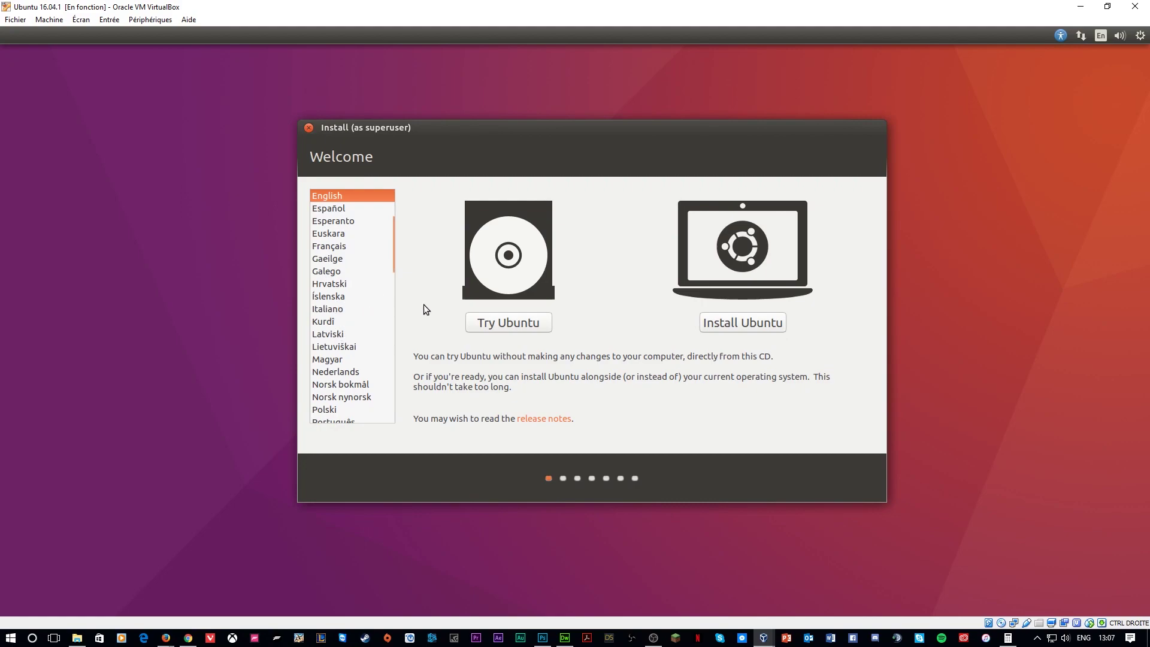
scroll(323, 296, down, 1)
scroll(324, 296, up, 1)
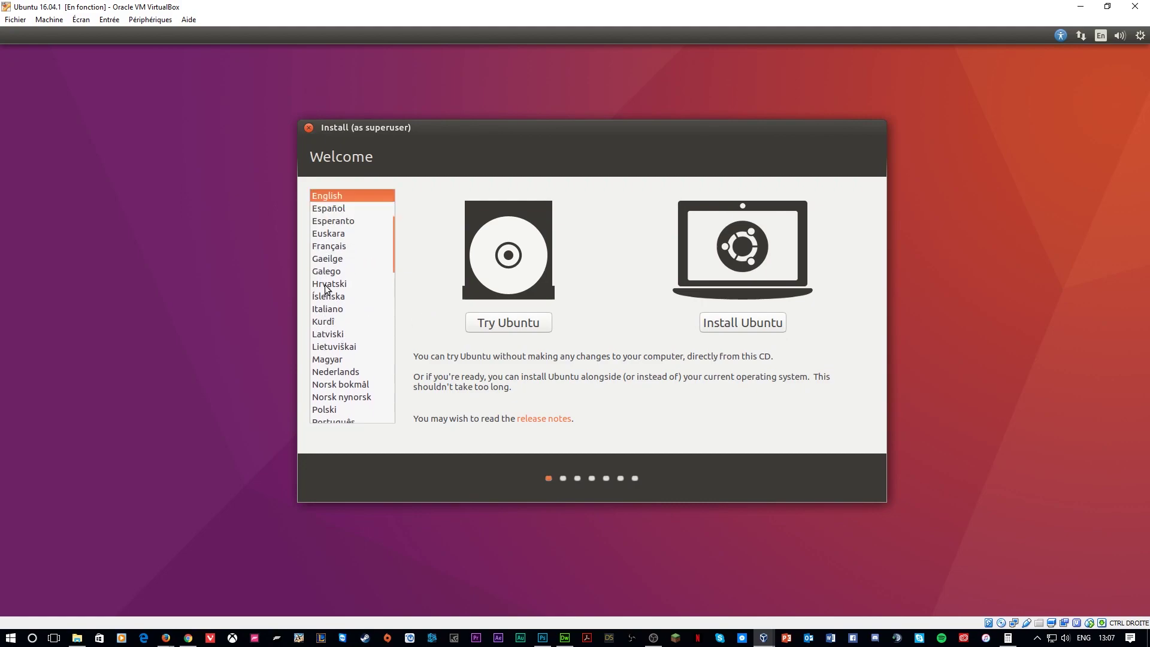
click(333, 246)
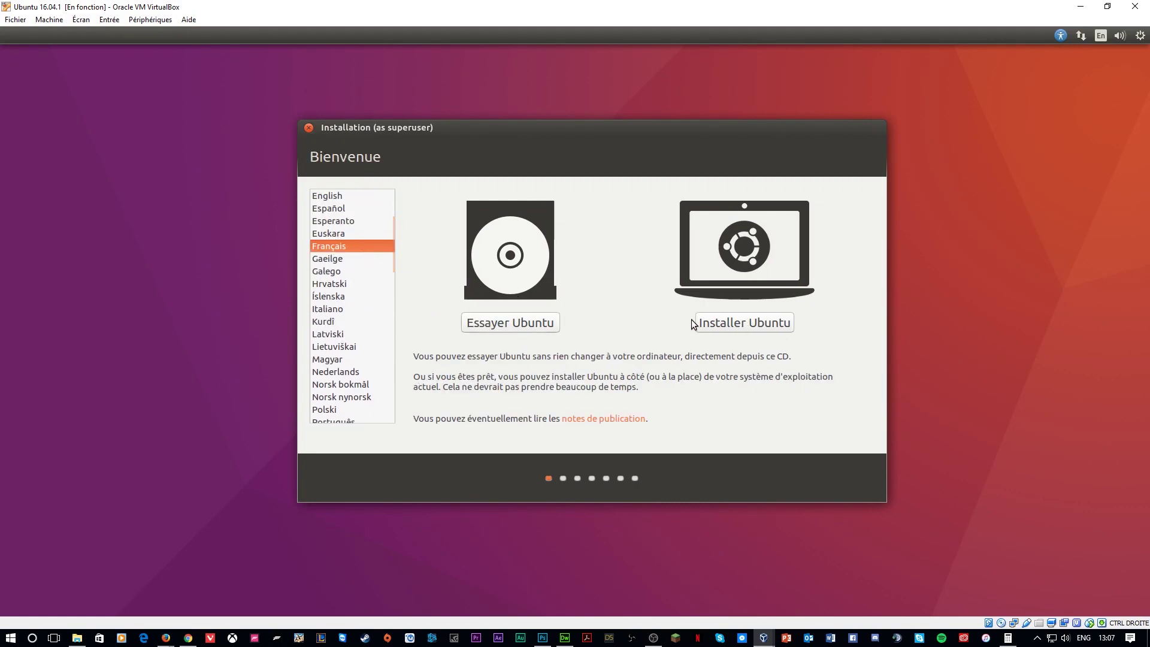
click(516, 329)
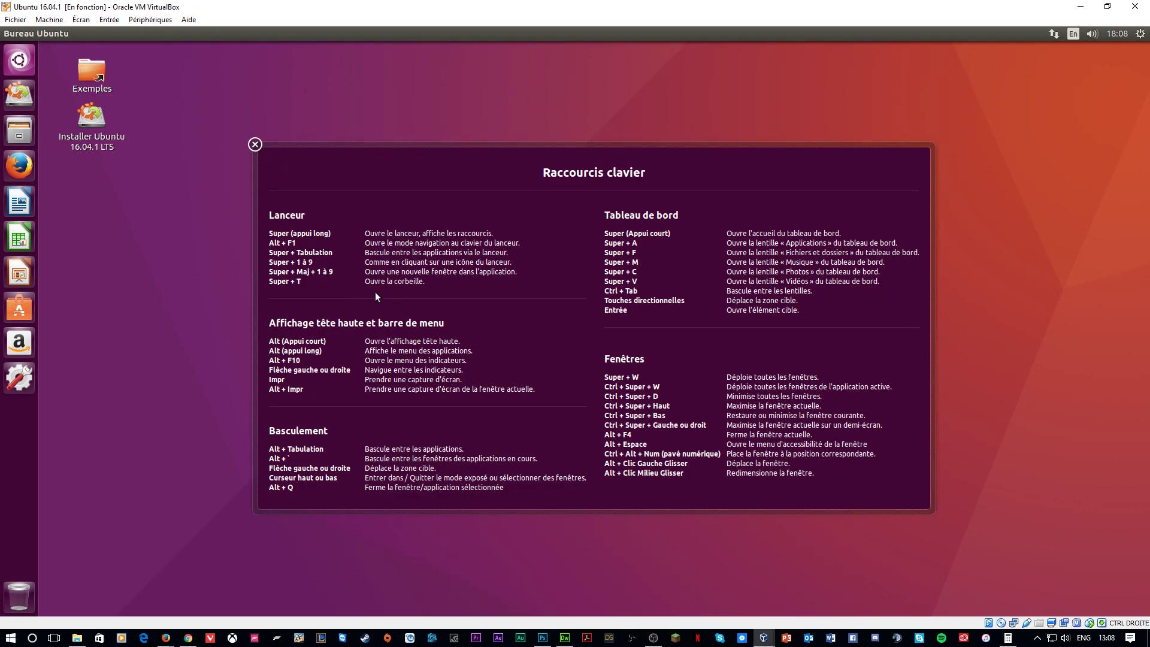
click(254, 148)
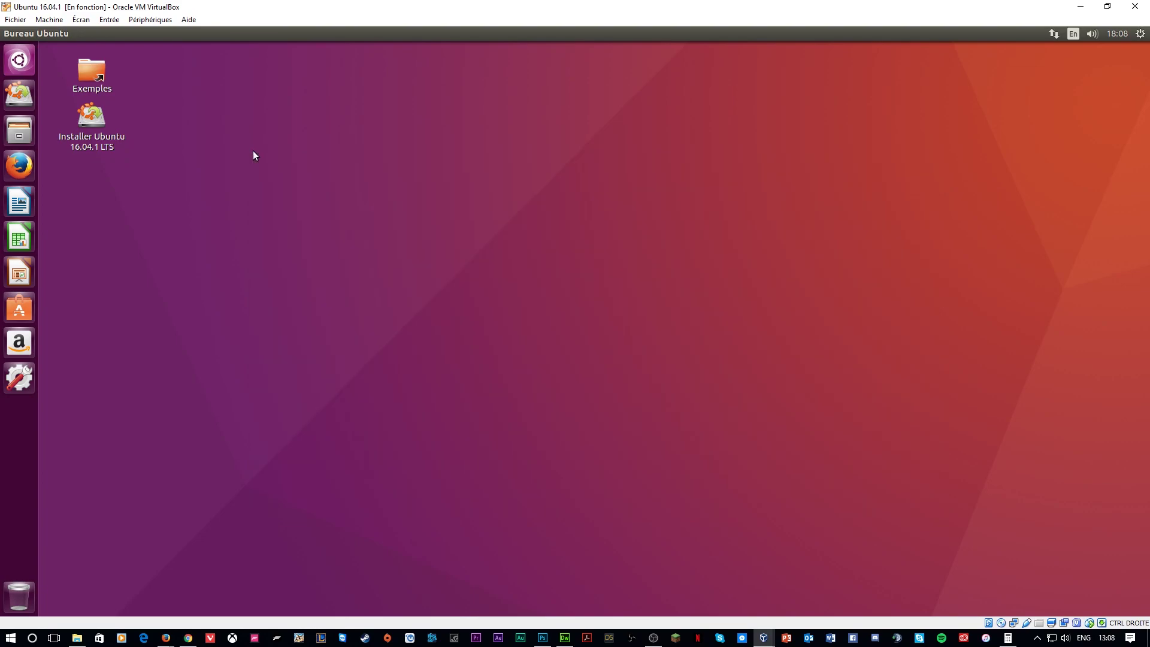
key(super)
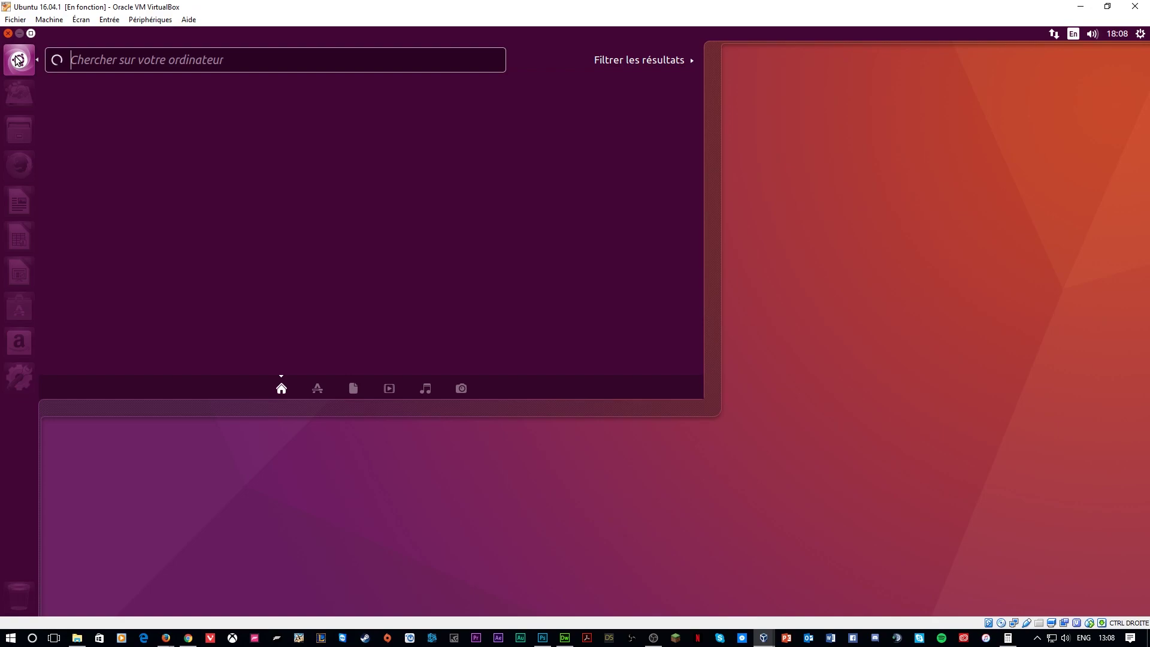
click(21, 58)
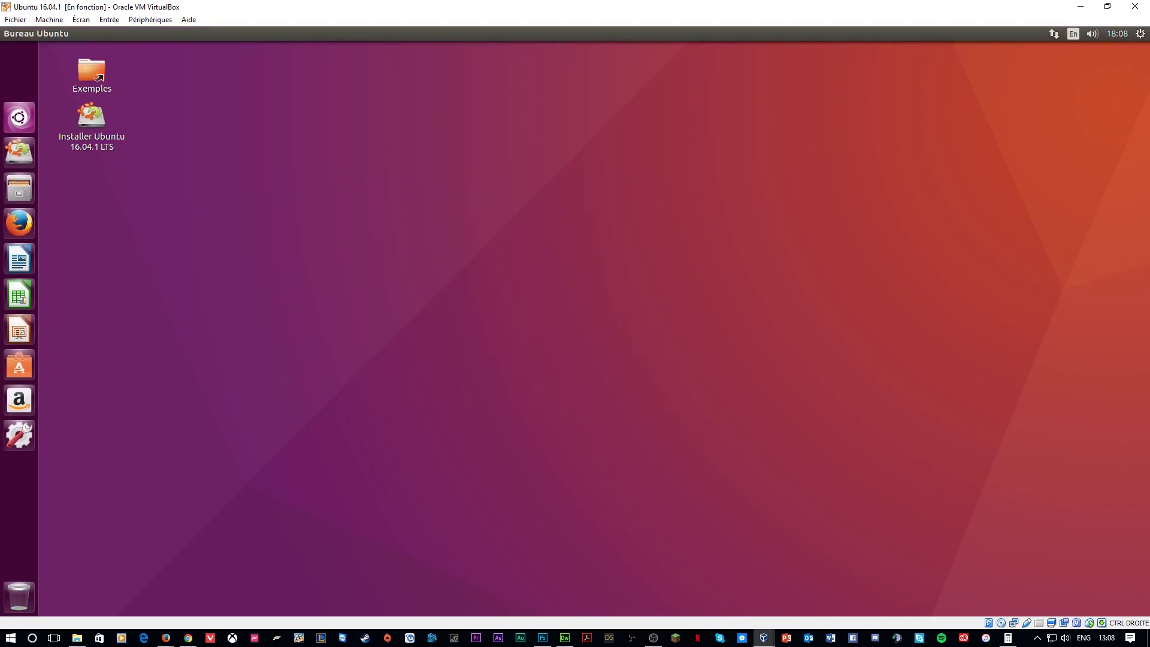
click(20, 58)
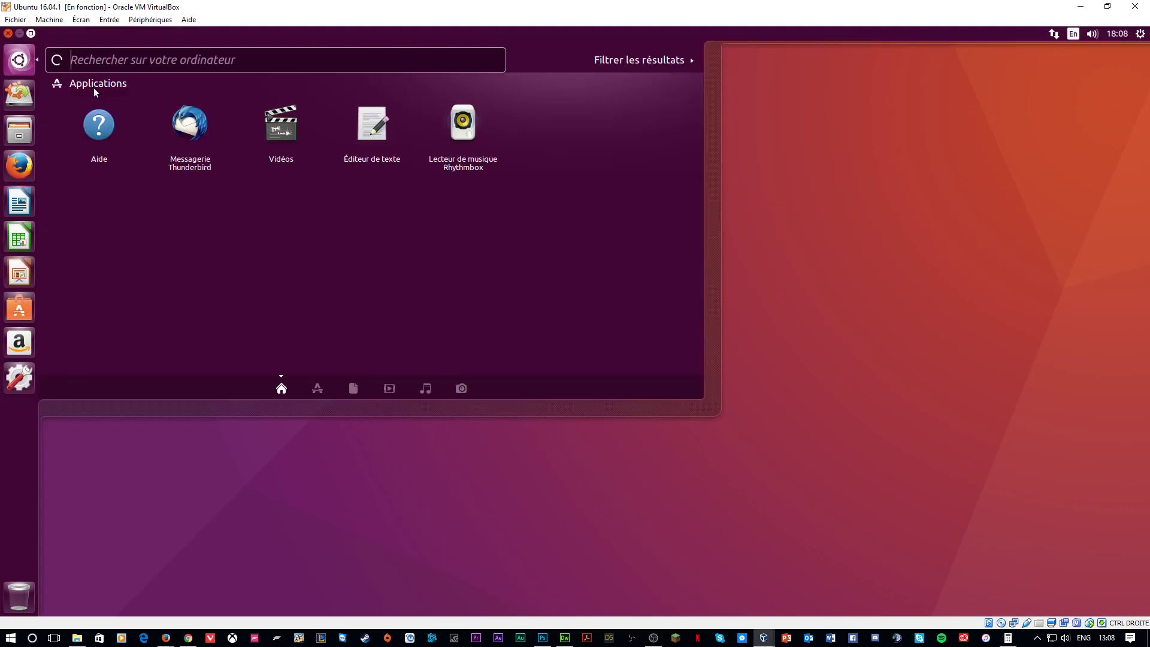
click(22, 60)
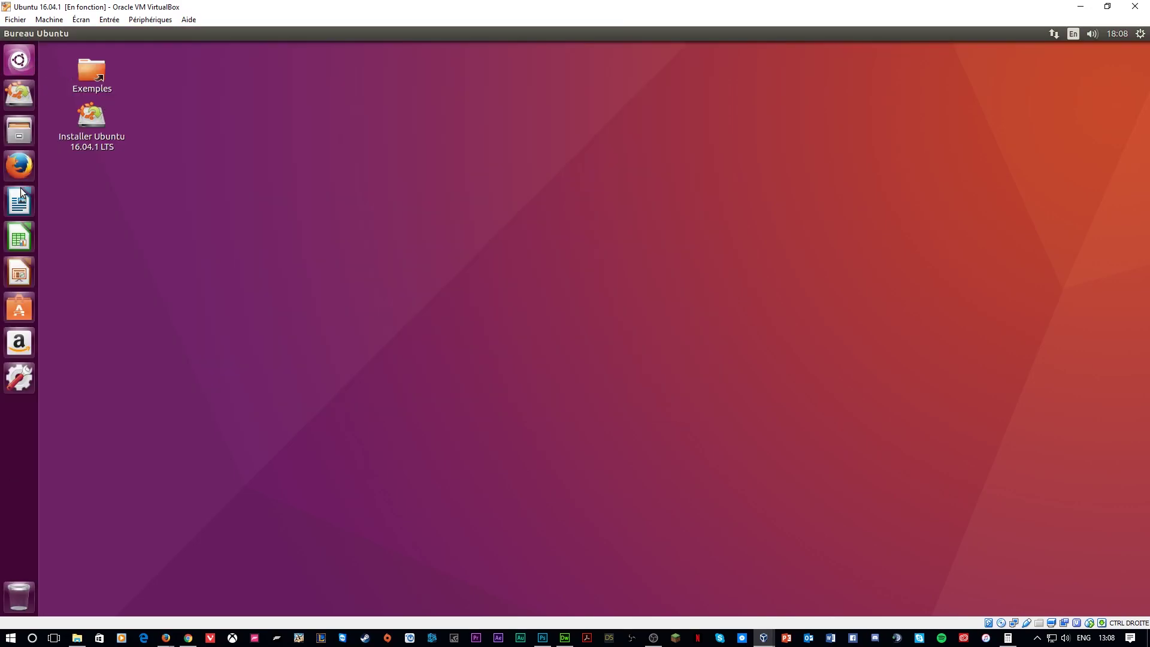
Search the Dash for "sys", open Moniteur système, and examine the CPU, memory and network graphs in an enlarged window.
click(22, 62)
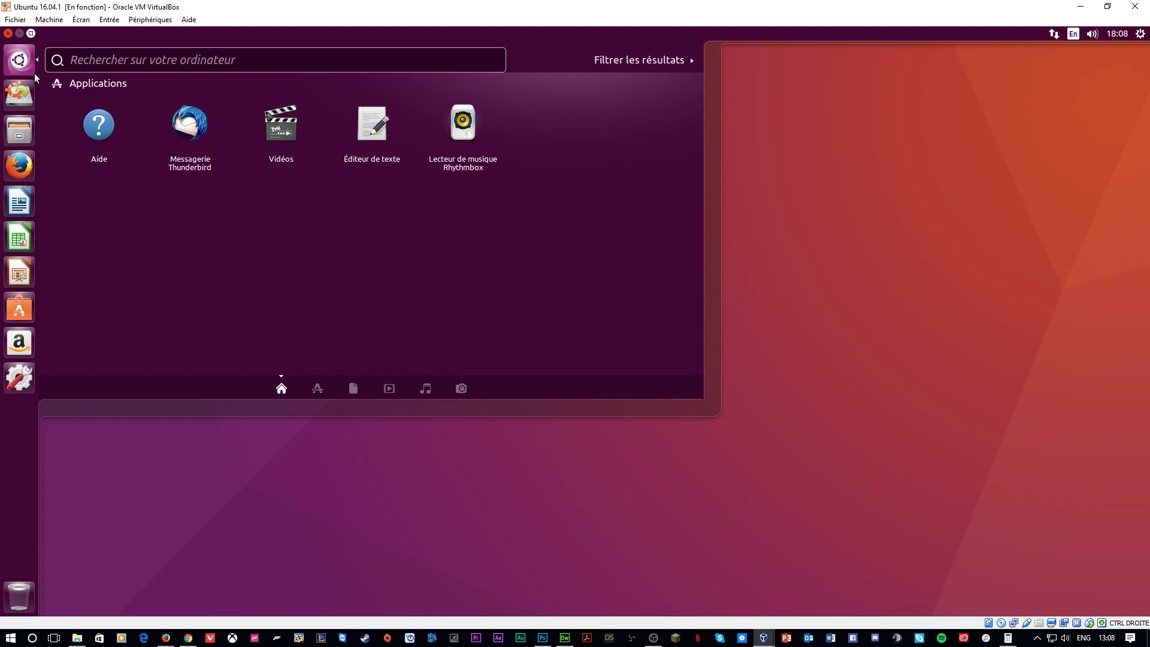
text(sys)
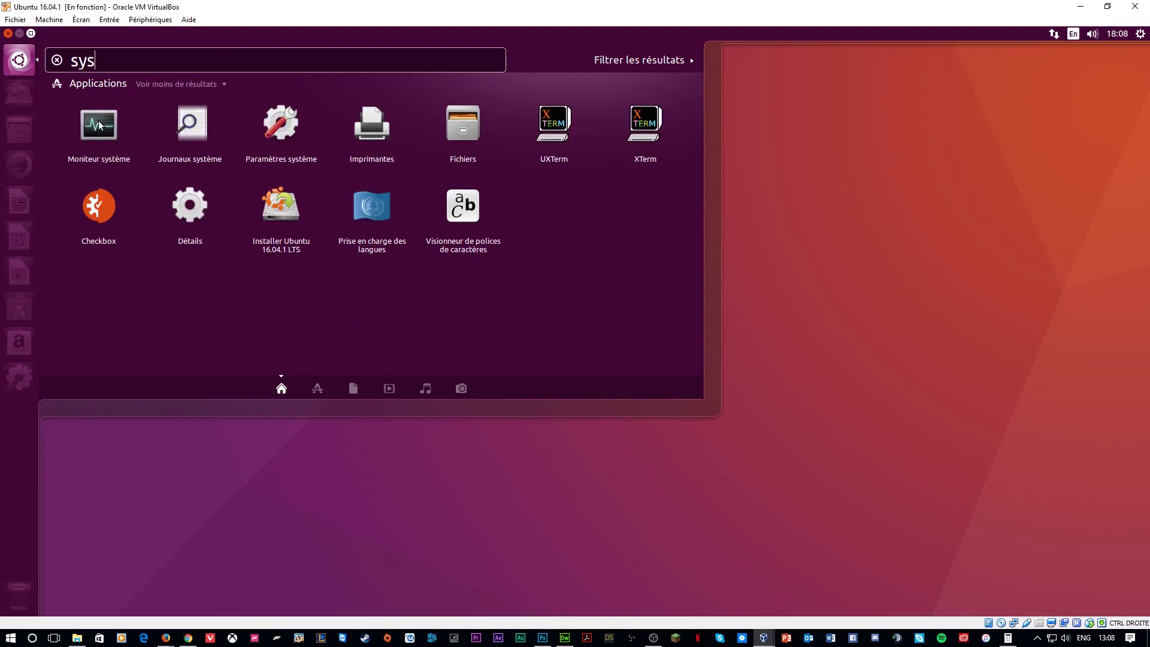
click(99, 125)
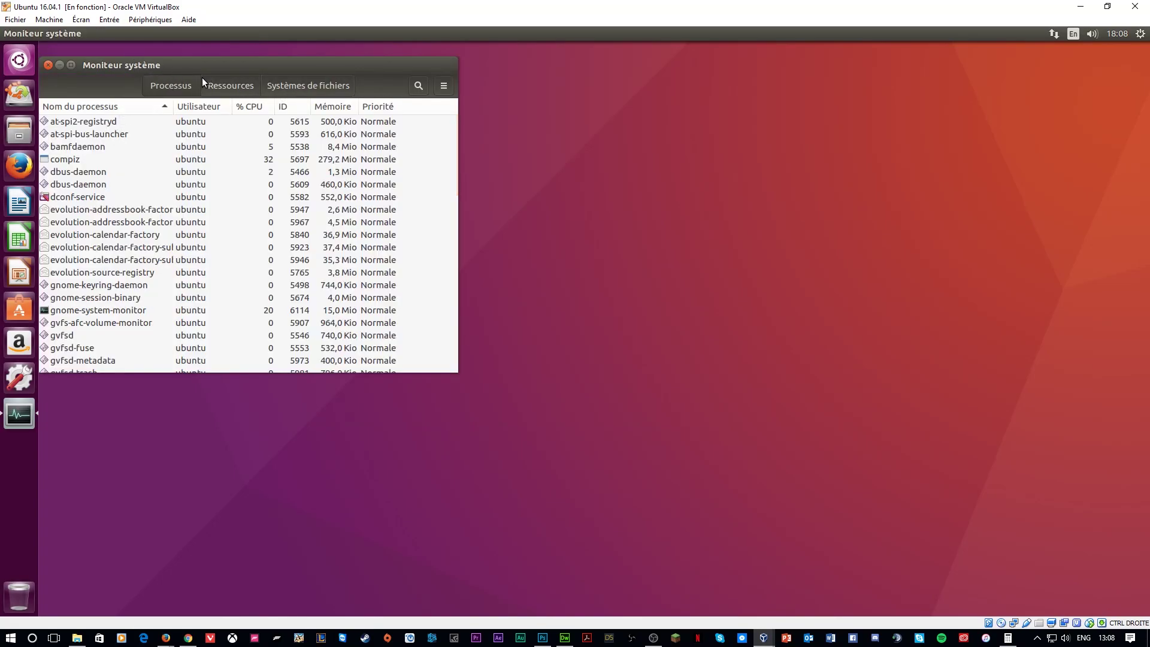
click(231, 90)
drag(265, 78, 800, 243)
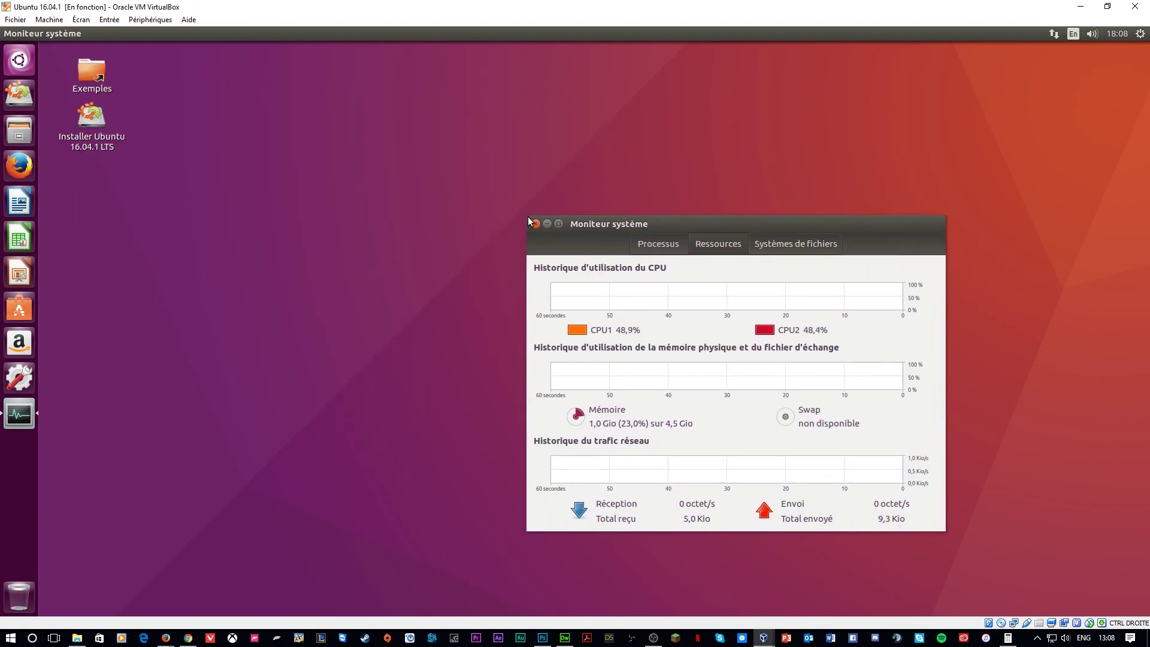
drag(529, 221, 163, 62)
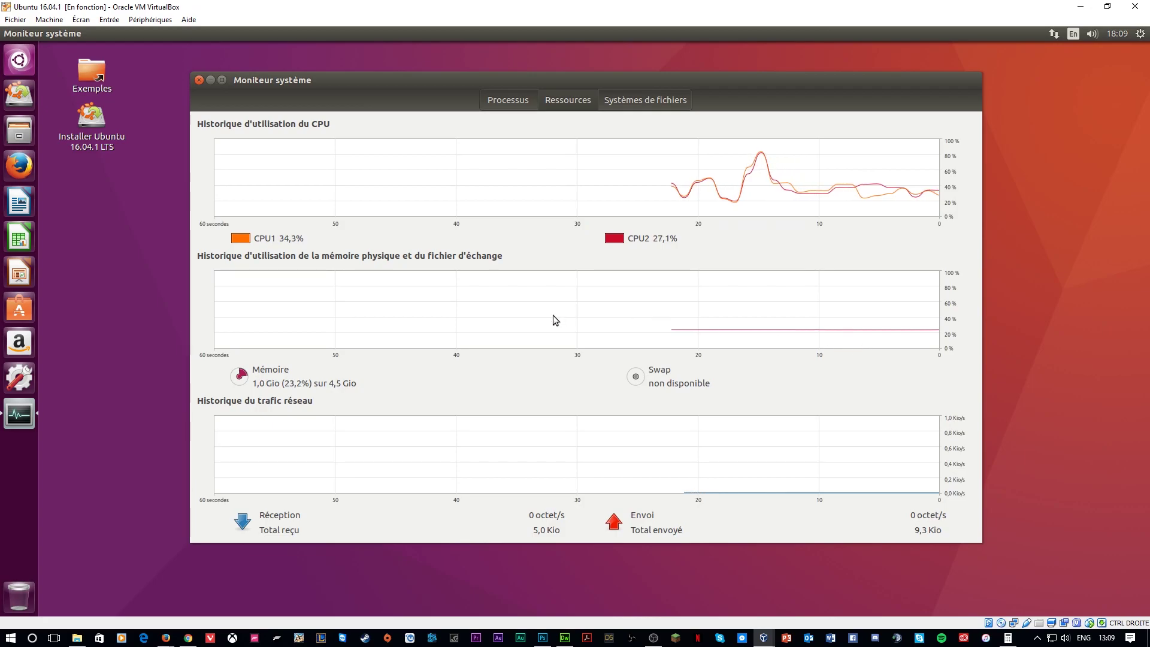
drag(669, 86, 725, 92)
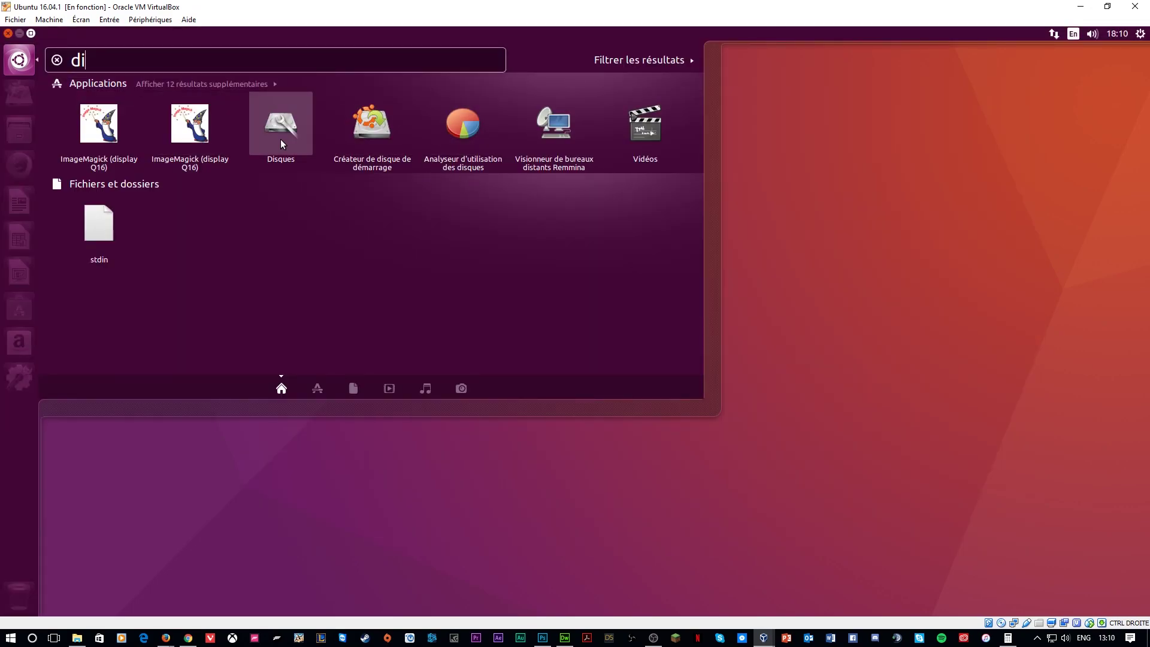
Find Disques by searching for "di", inspect the loop device and the hard disk details, and close it.
click(281, 140)
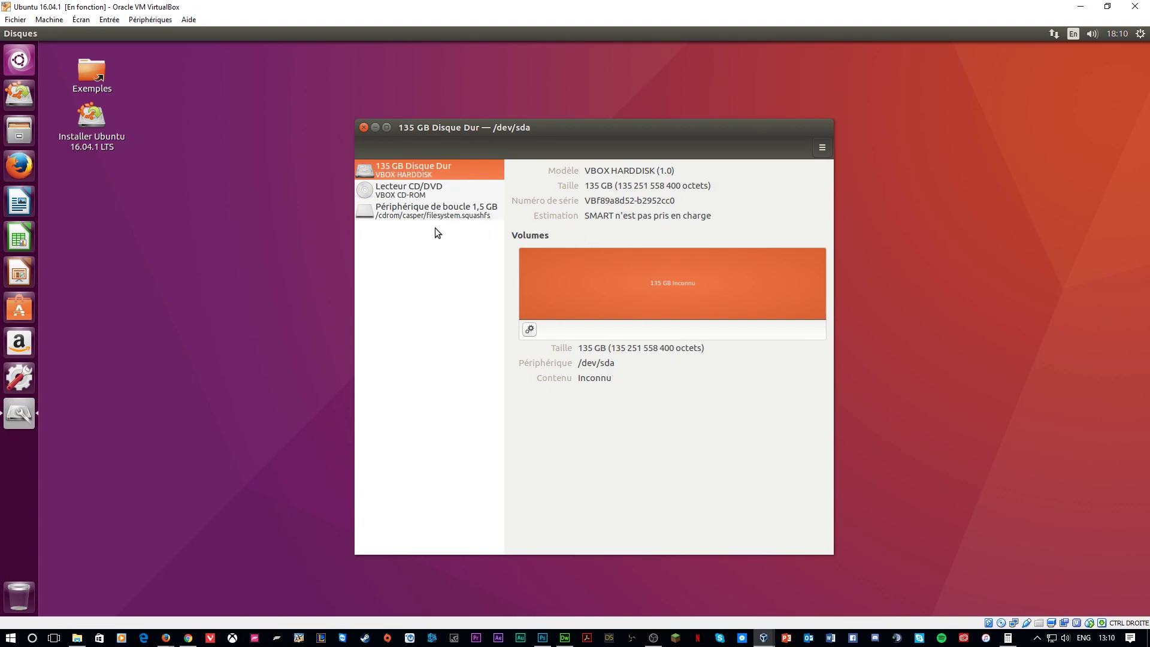
click(390, 210)
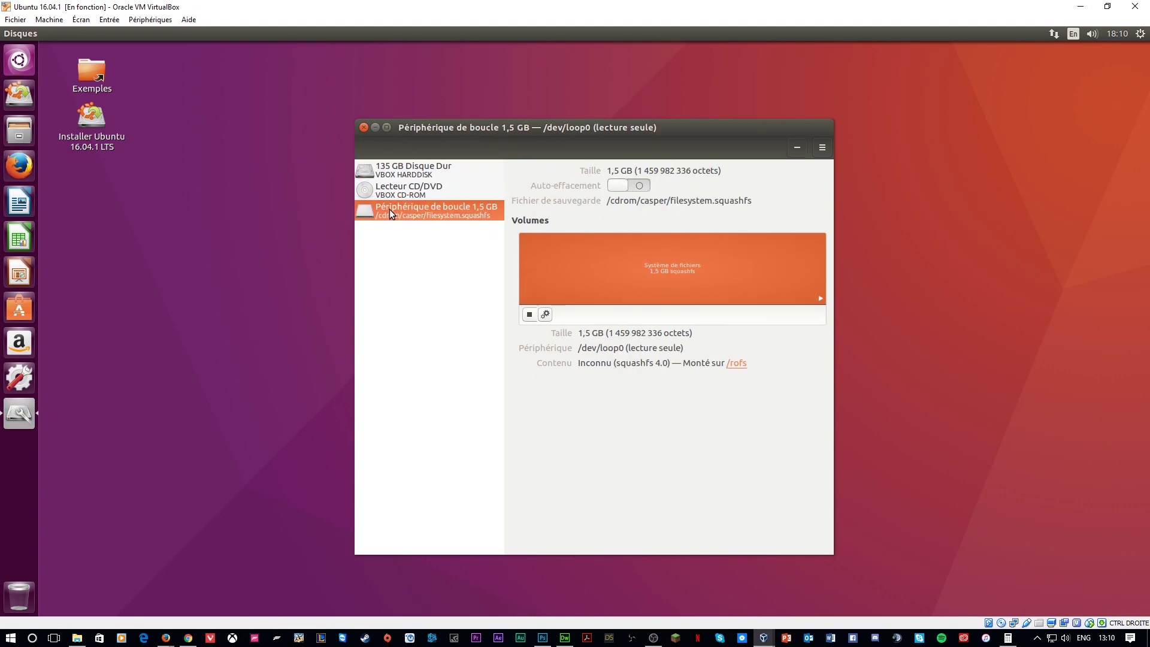
click(404, 175)
click(364, 127)
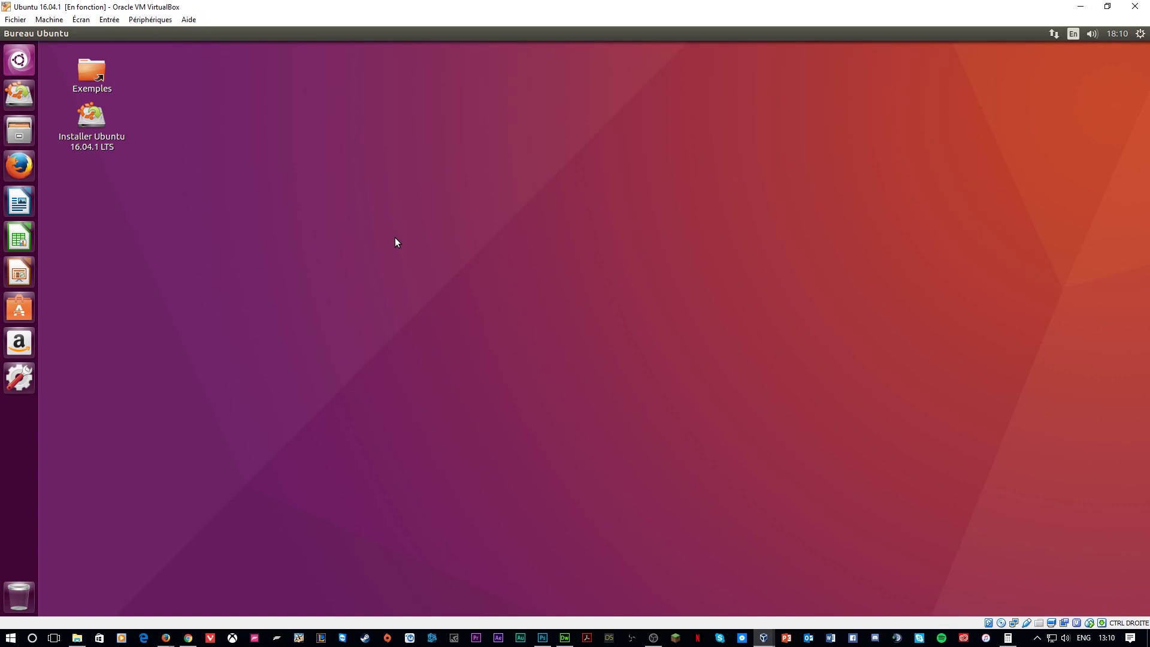
right_click(616, 203)
click(516, 178)
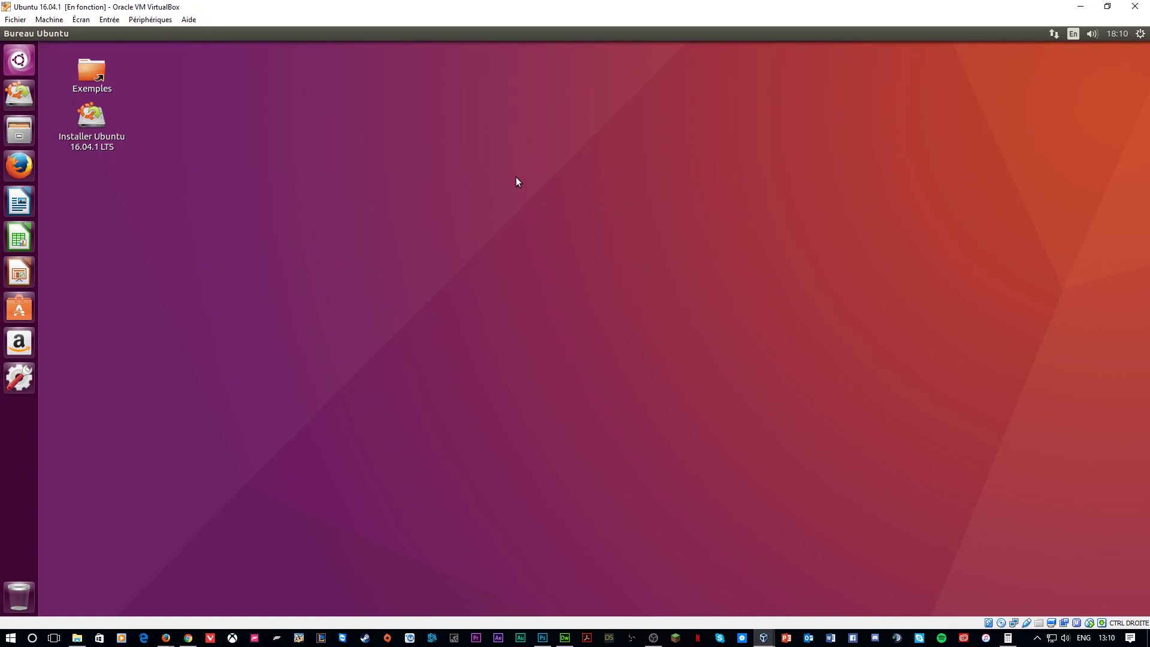